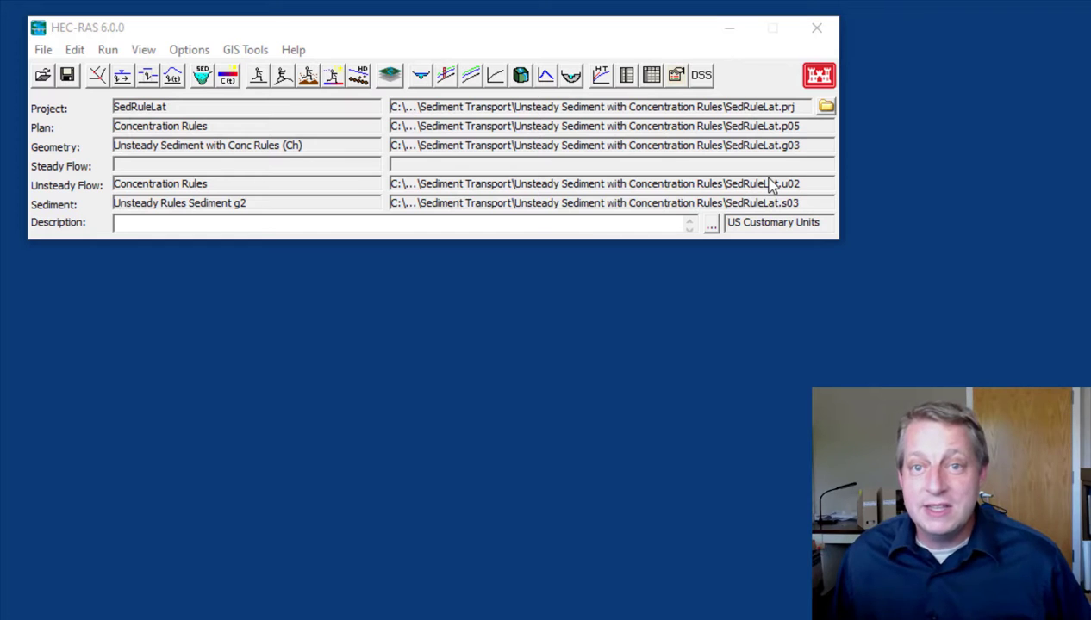
Open the Sediment Output (6.0) viewer and switch it to profile plots
left_click(143, 50)
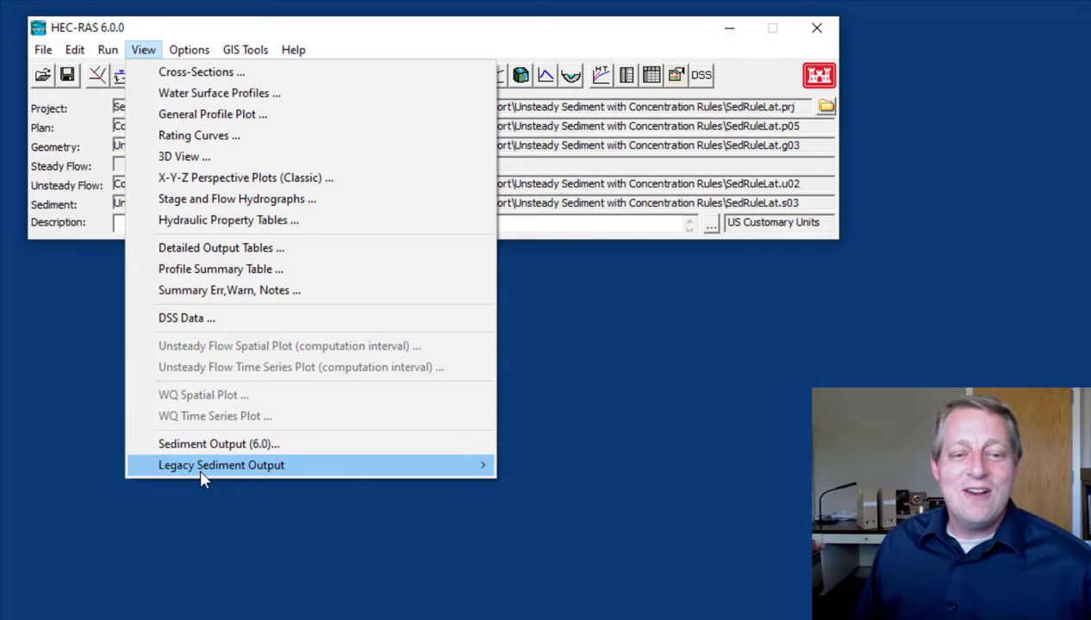
mouse_move(200, 470)
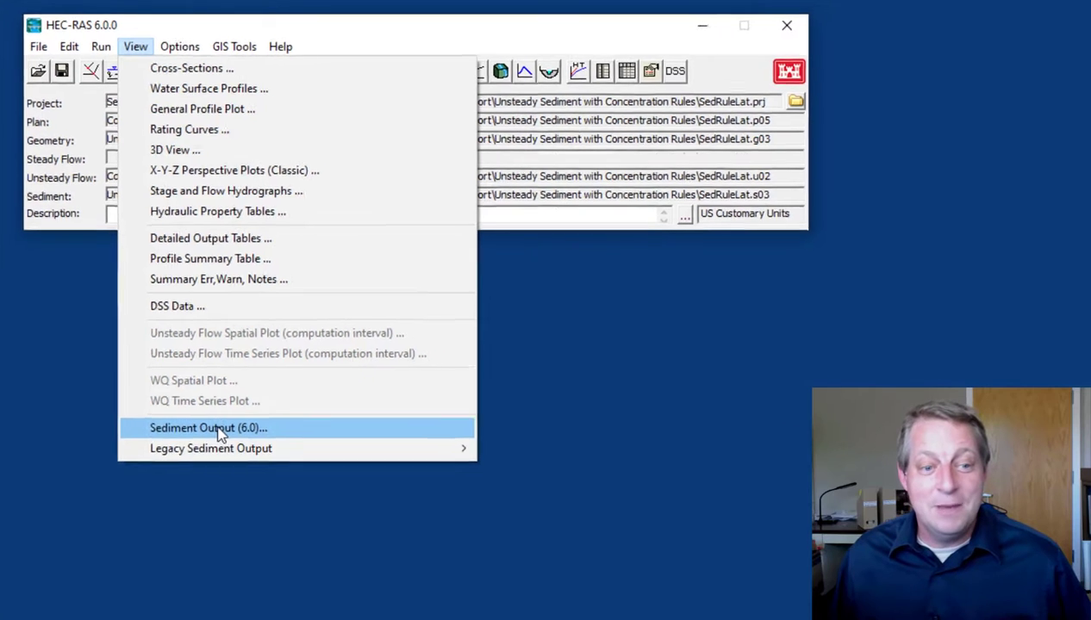
left_click(226, 445)
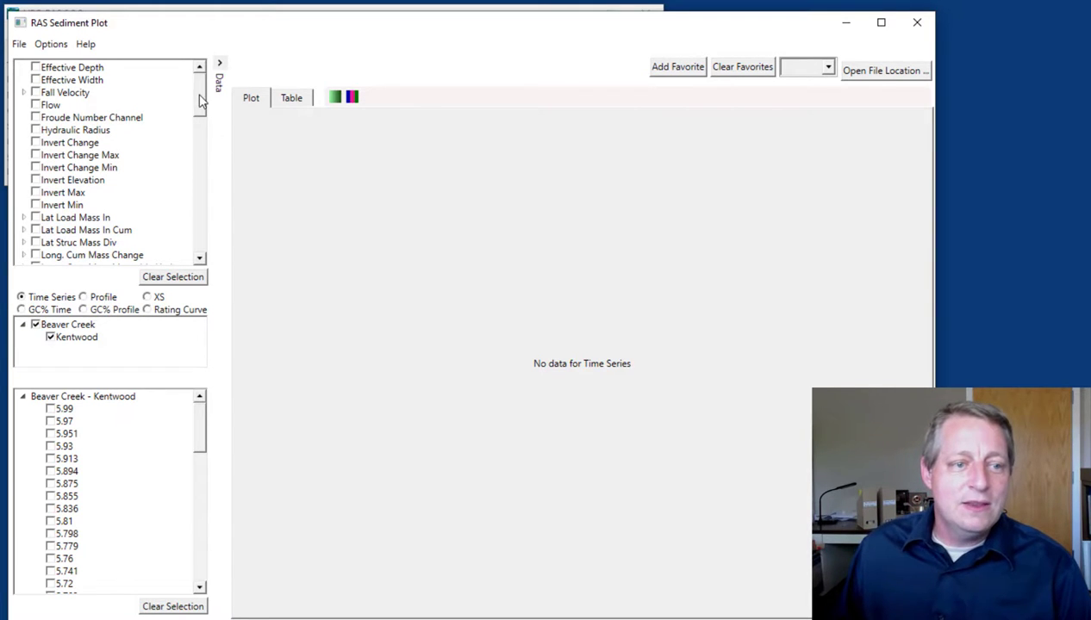
left_click(98, 298)
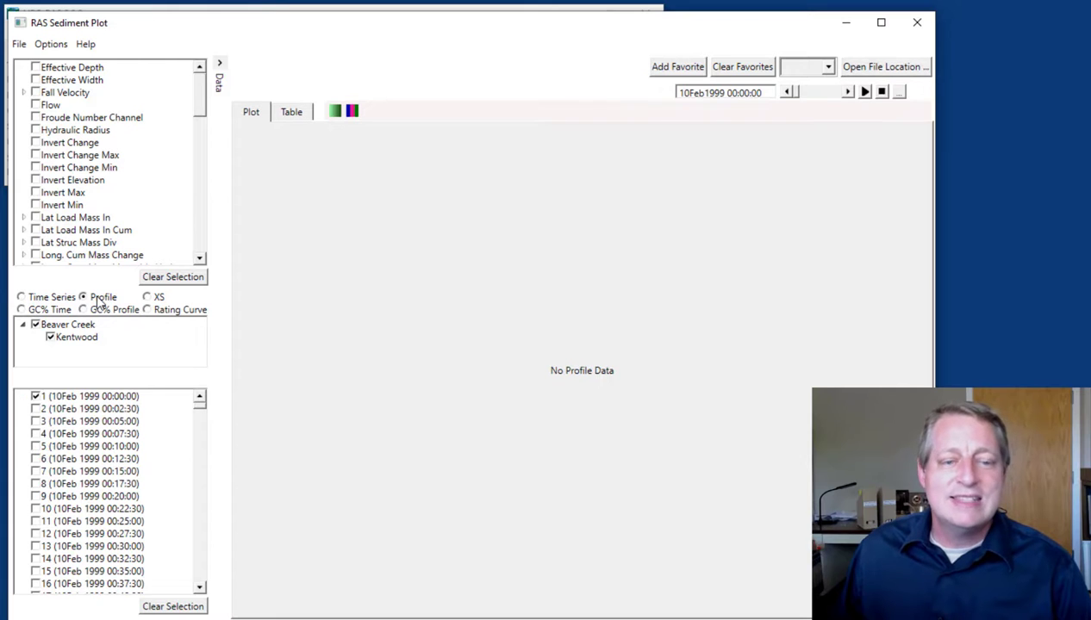
Plot the Invert Elevation and Water Surface profiles for time step 1440 (12Feb 1999 11:57:30) instead of time step 1
left_click(36, 396)
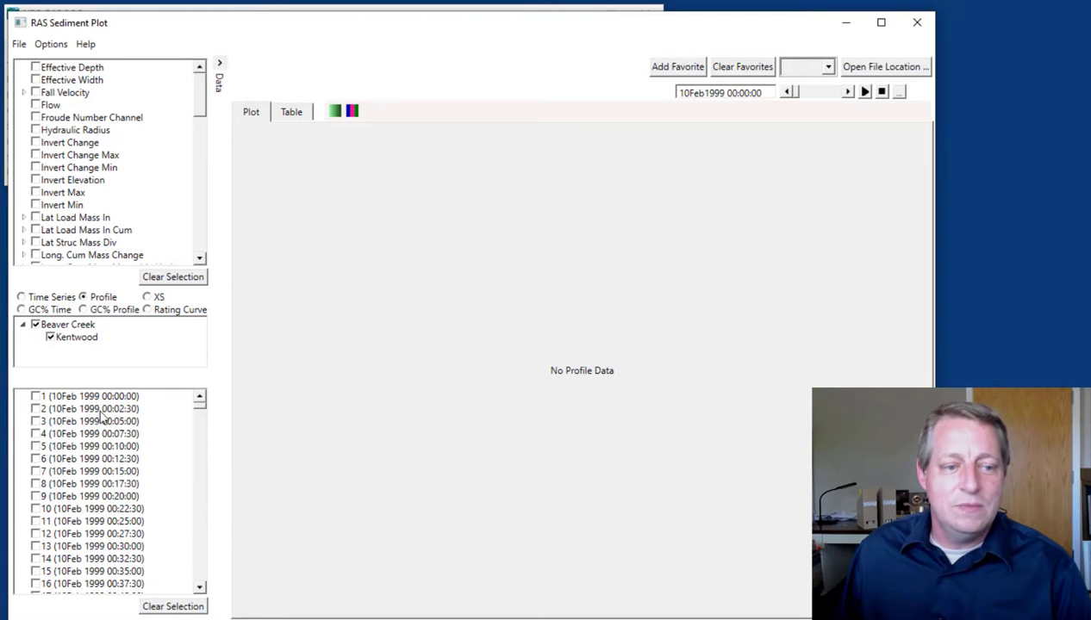
left_click(35, 181)
left_click_drag(197, 102, 197, 215)
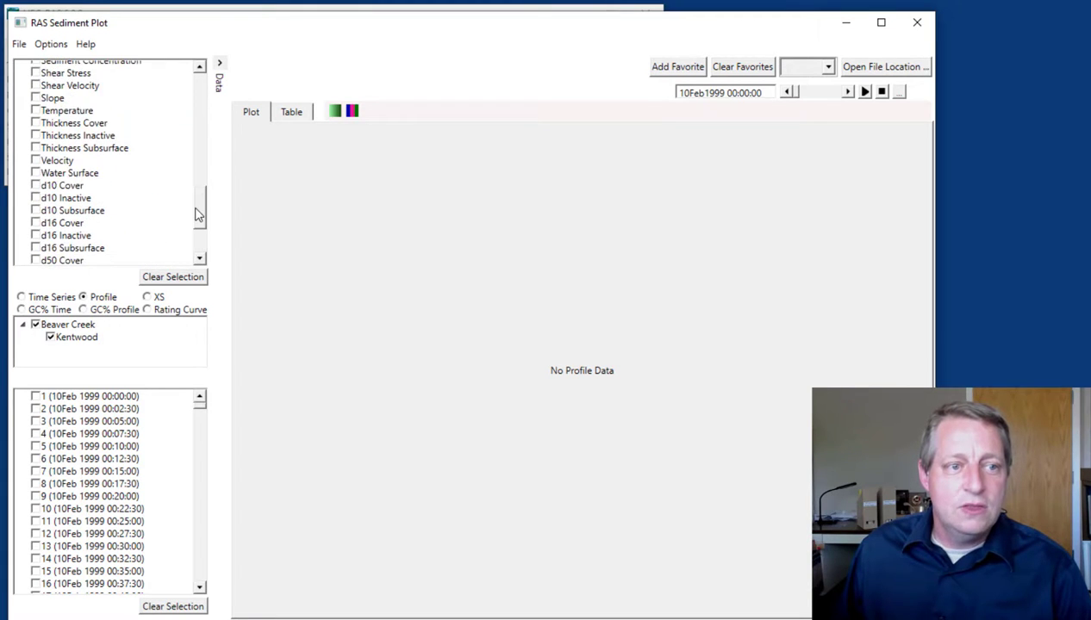
left_click(35, 174)
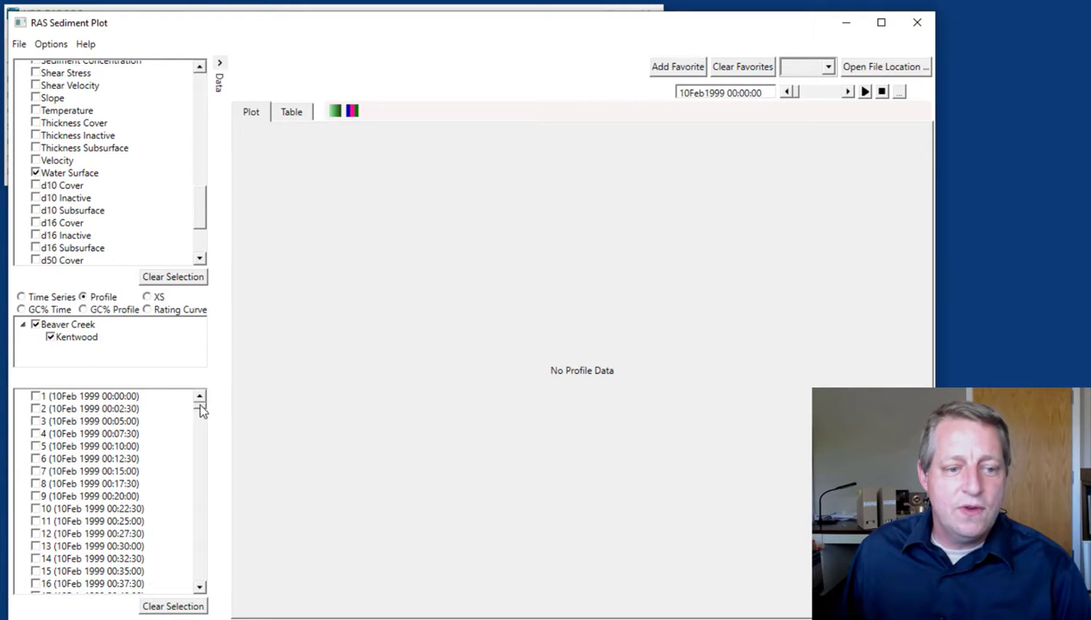
left_click_drag(200, 412, 204, 587)
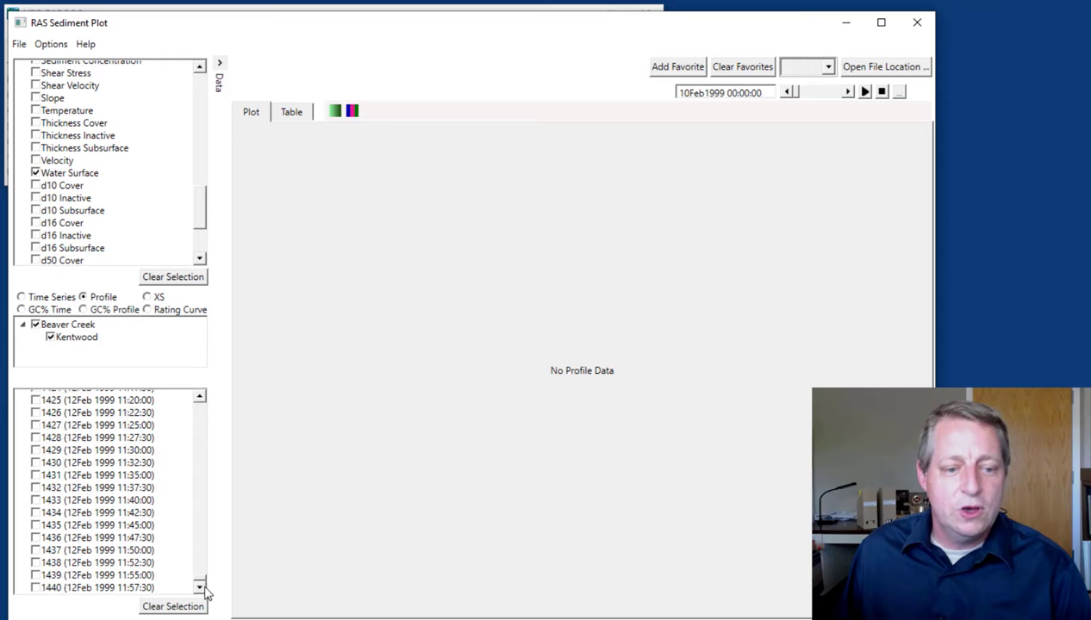
left_click(35, 589)
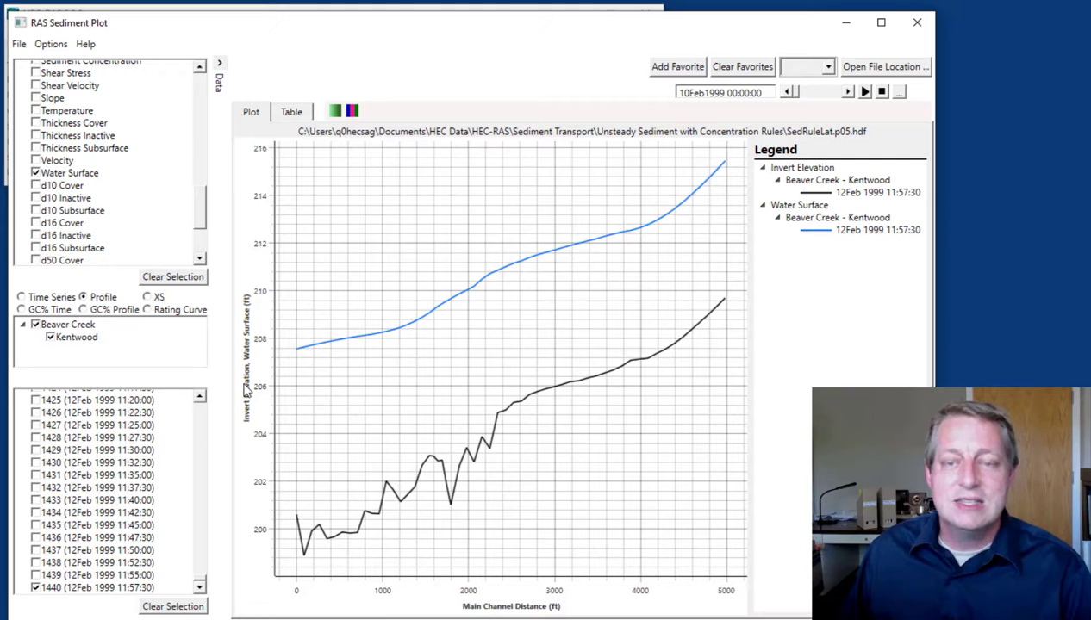
Review the geometric data and the gate rule operations for the lateral structure at RS 5.4, returning to the sediment plot
left_click(348, 11)
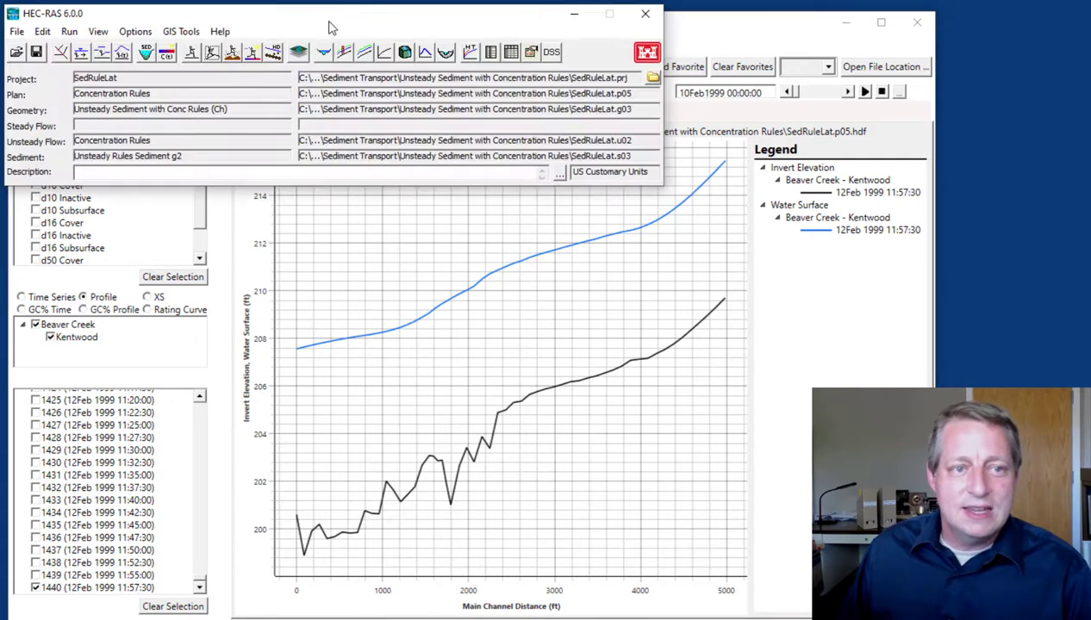
left_click(70, 55)
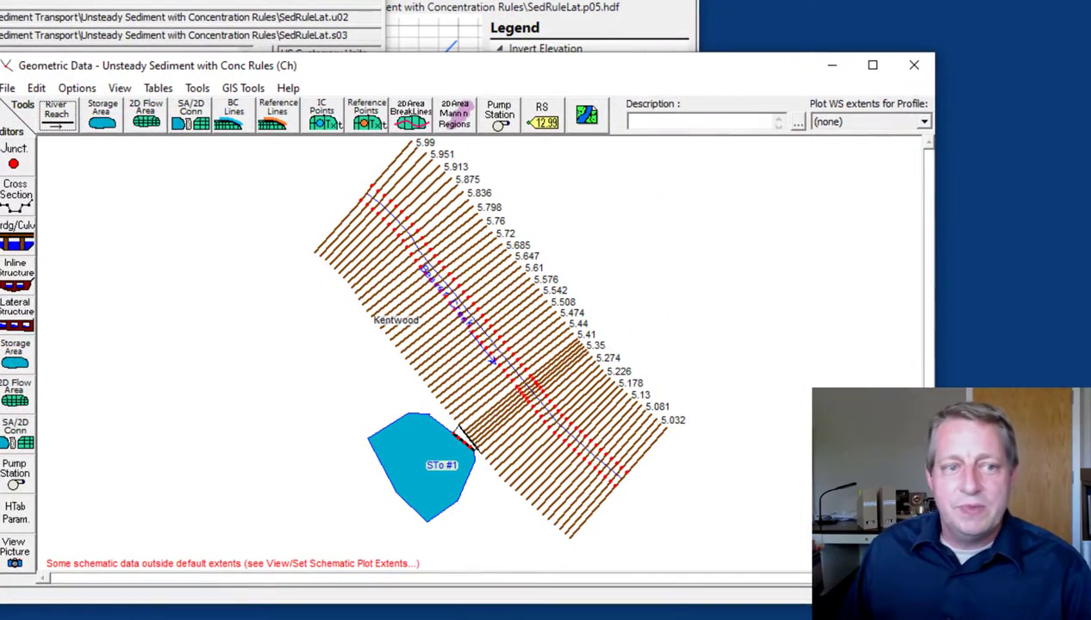
left_click(131, 2)
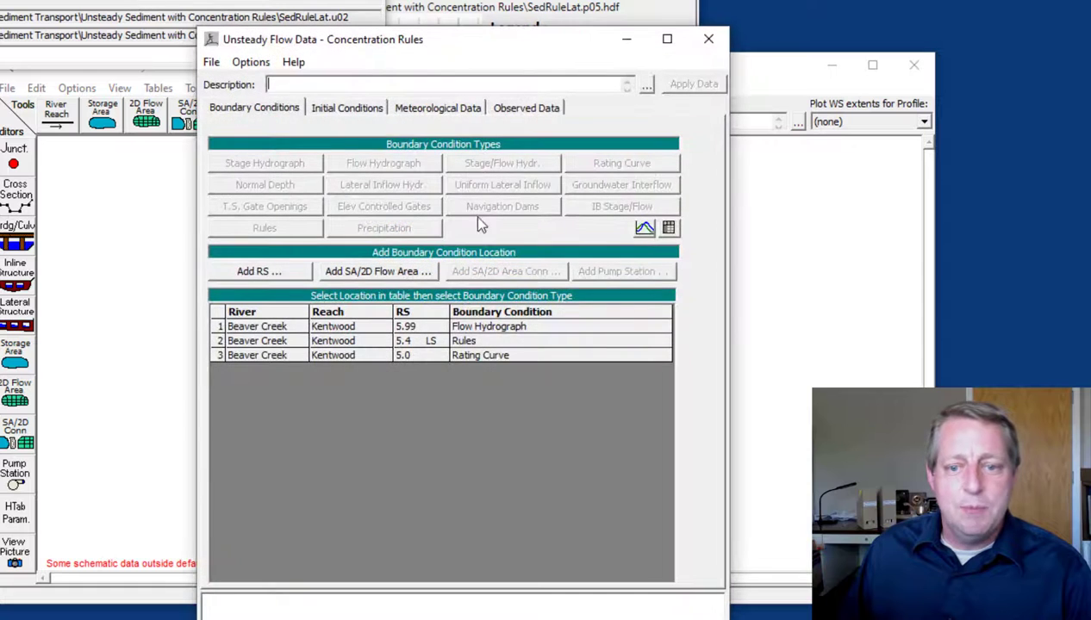
double_click(471, 341)
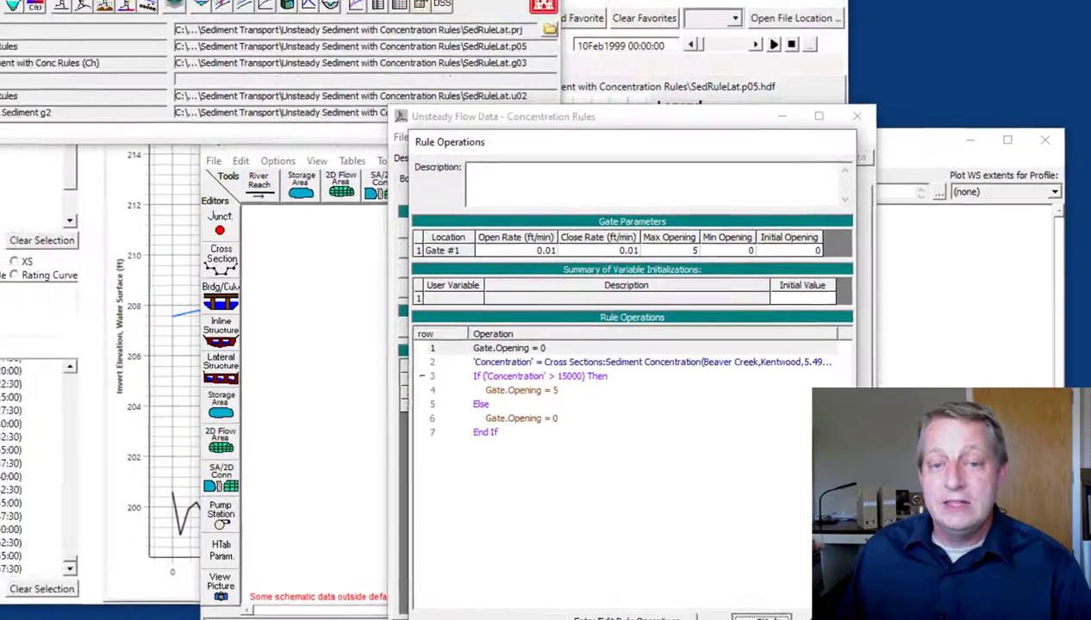
left_click(603, 590)
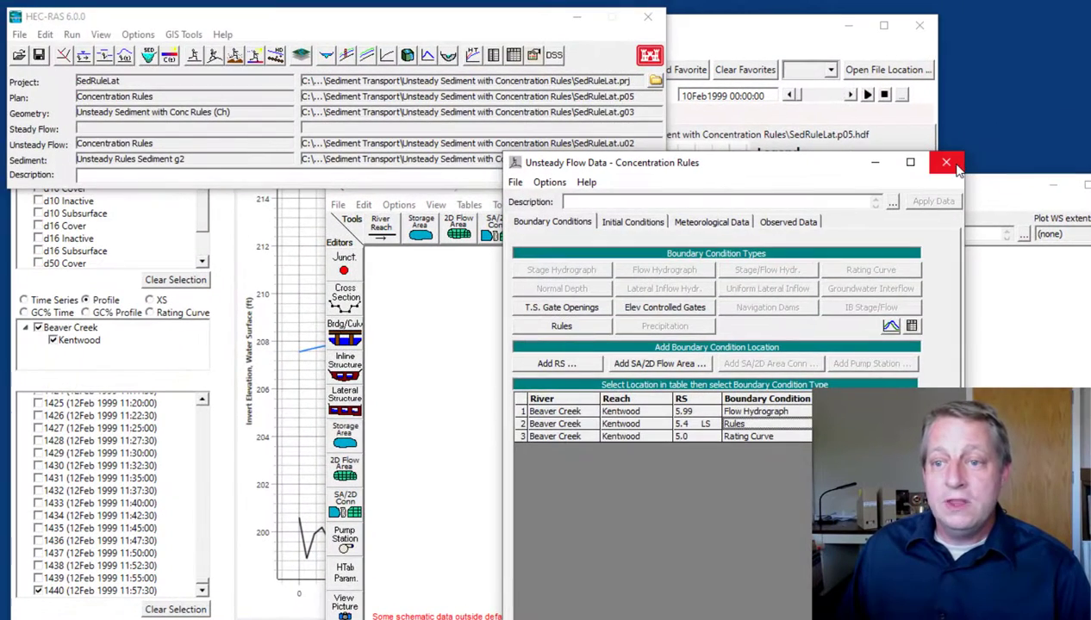
left_click(780, 28)
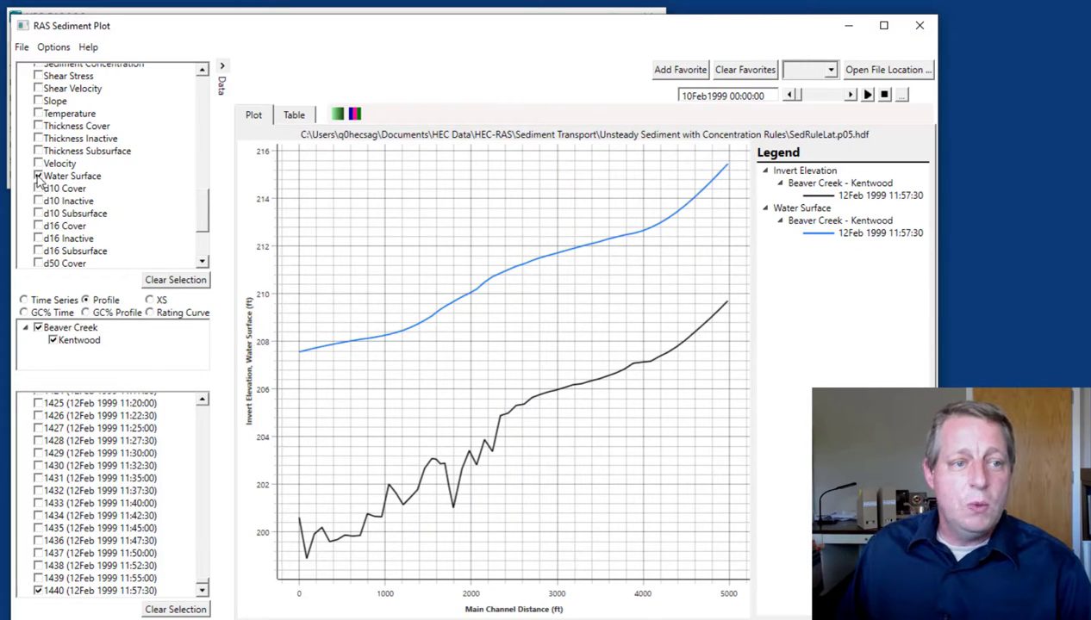
Add Lat Struc Mass Div to the profile plot and advance the plotted time to 11Feb1999 21:45:00
scroll(39, 179, "up", 10)
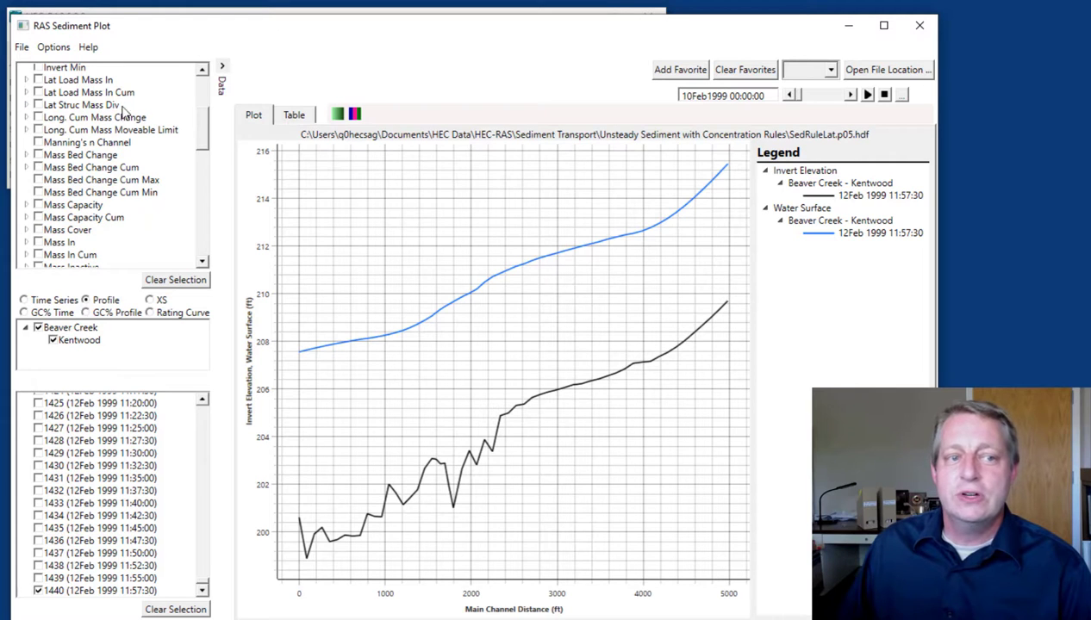
left_click(38, 104)
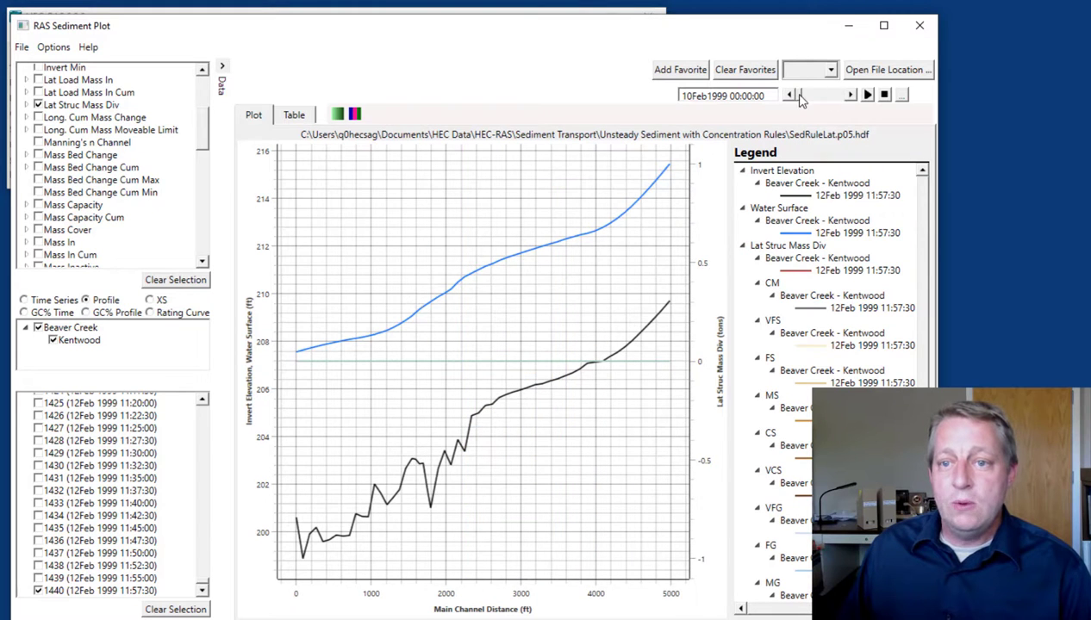
left_click(850, 95)
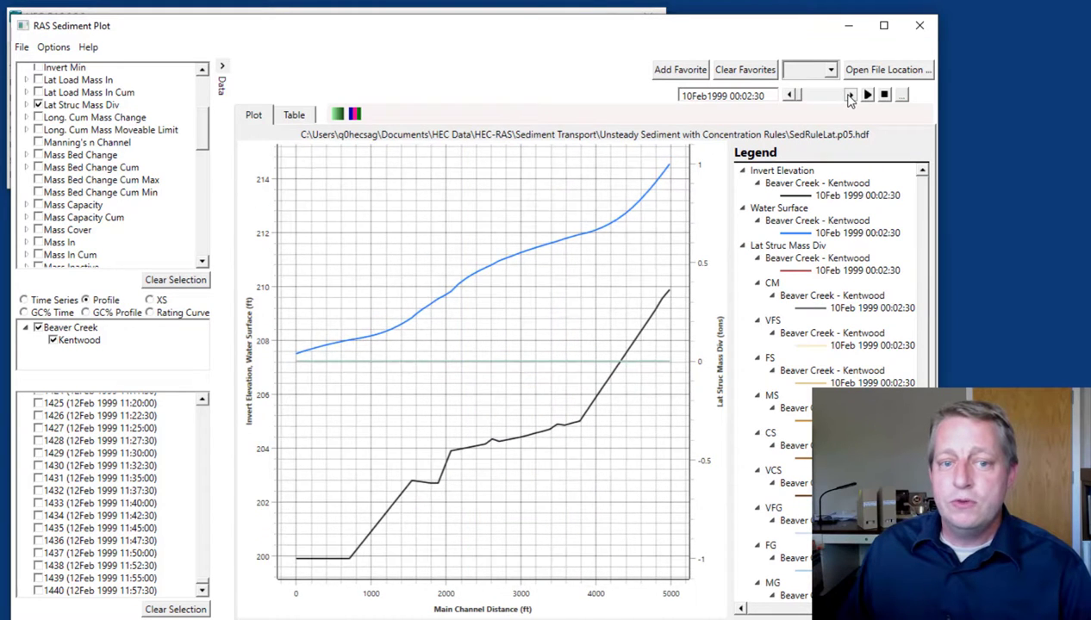
left_click(850, 96)
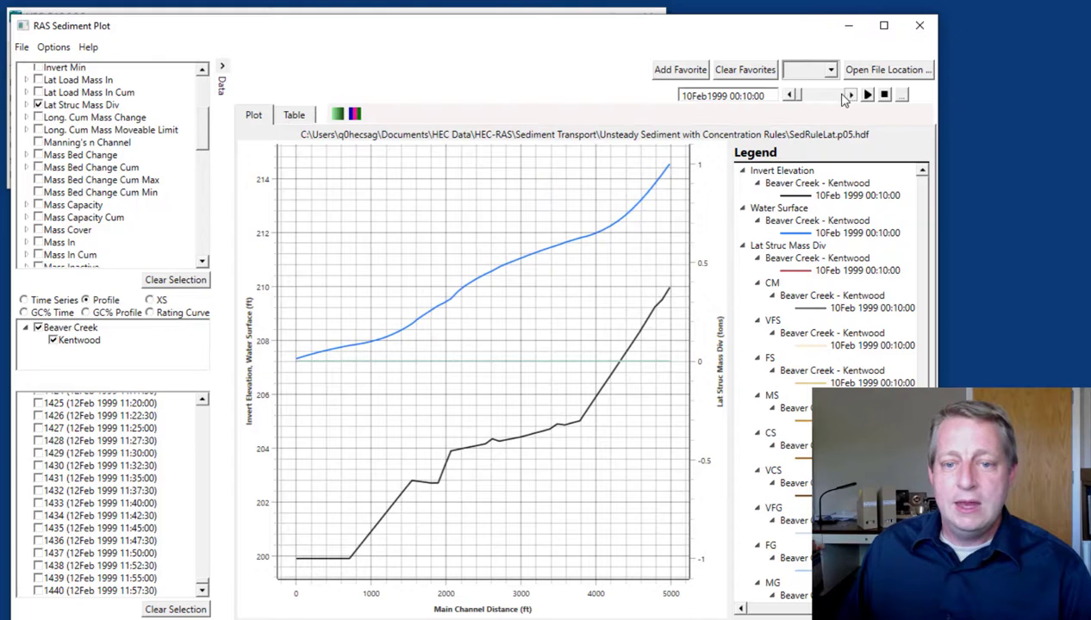
left_click(850, 95)
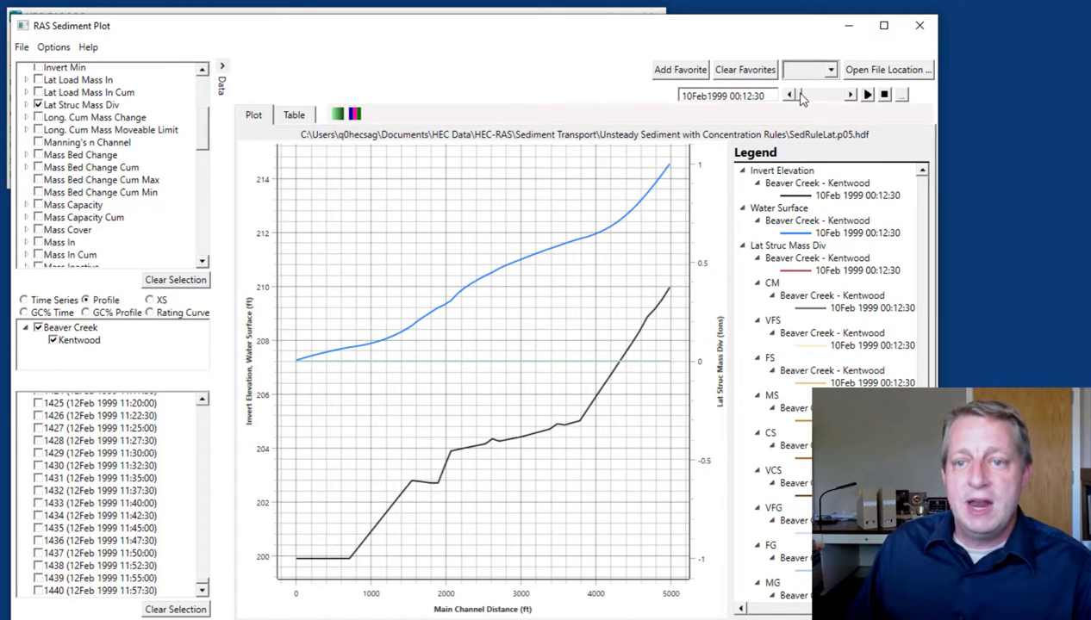
left_click_drag(801, 97, 833, 103)
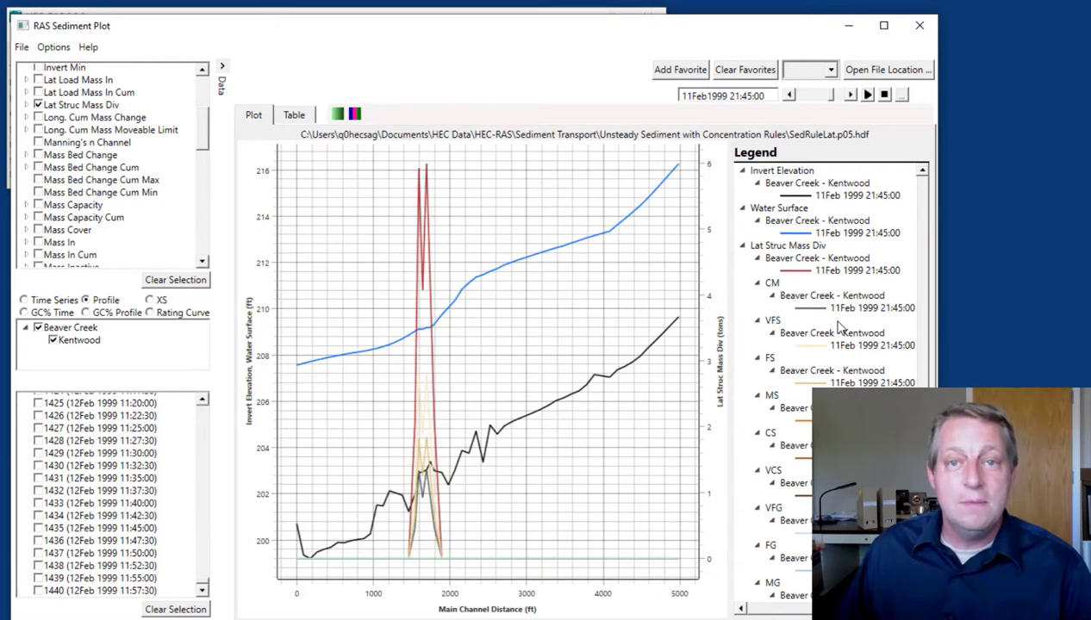
left_click_drag(831, 95, 833, 96)
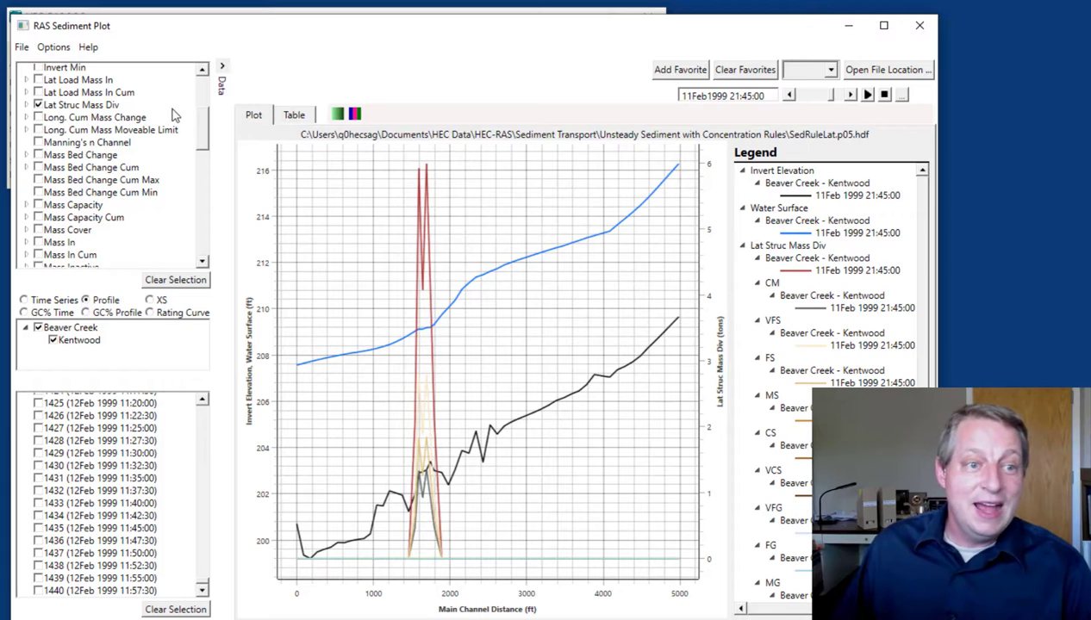
Add the Flow and Sediment Concentration variables to the profile plot
left_click_drag(201, 137, 202, 101)
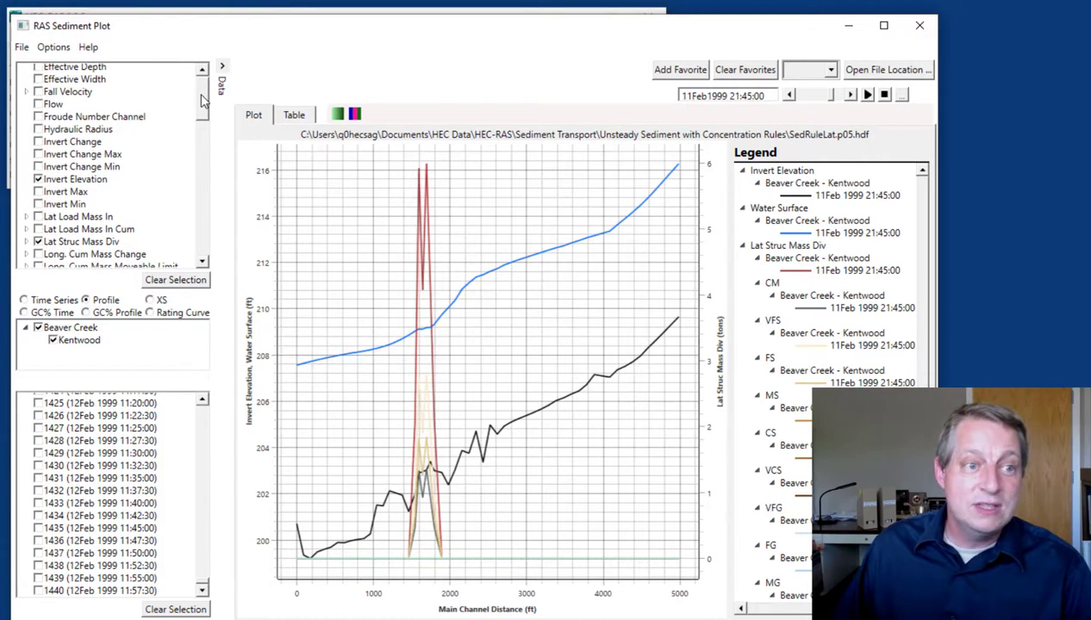
left_click(38, 104)
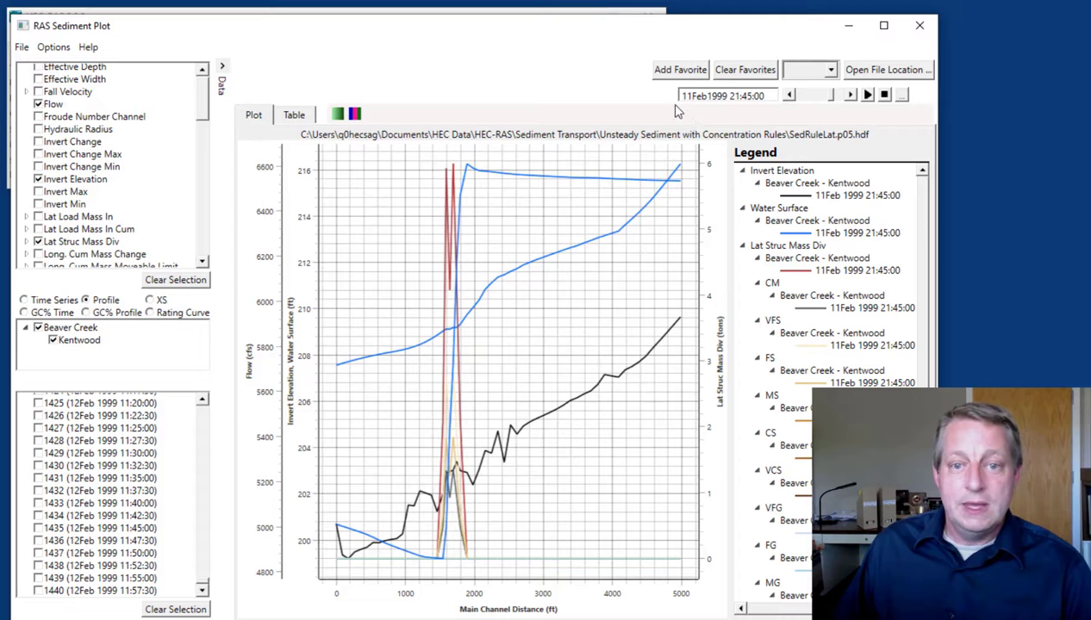
left_click_drag(492, 184, 304, 491)
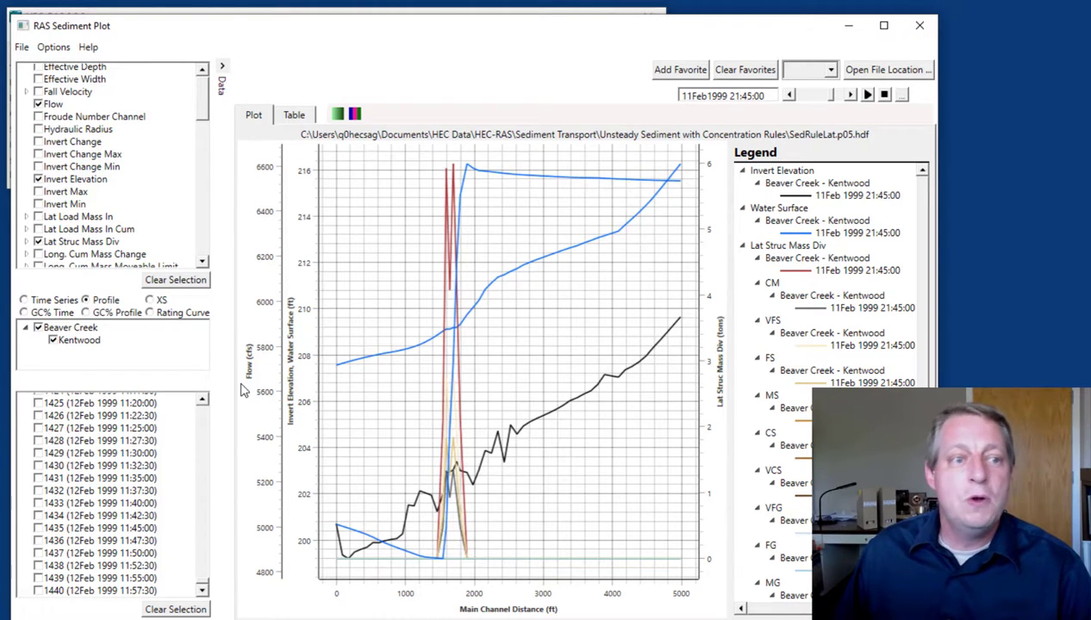
left_click_drag(198, 93, 204, 183)
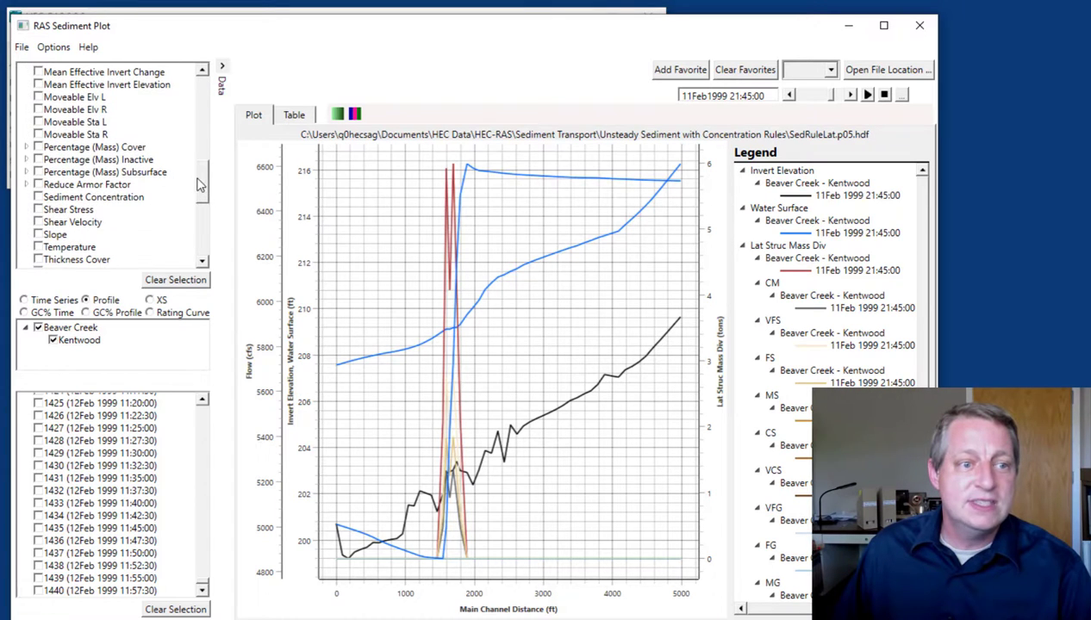
left_click(38, 198)
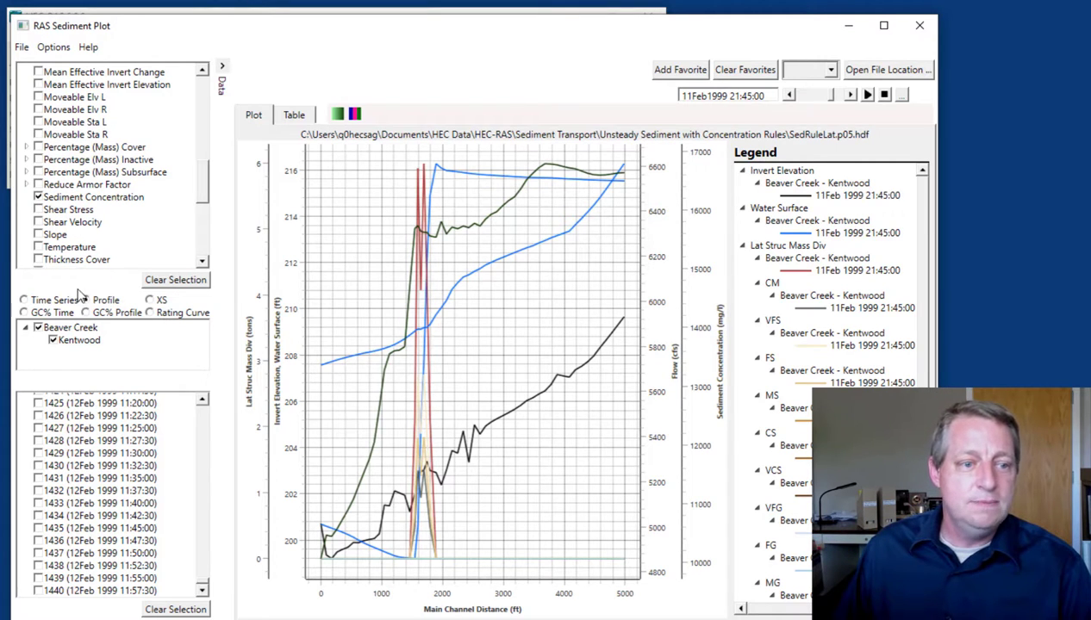
Clear the plotted variables and set up a time series of Invert Change for cross section 5.44
left_click(175, 283)
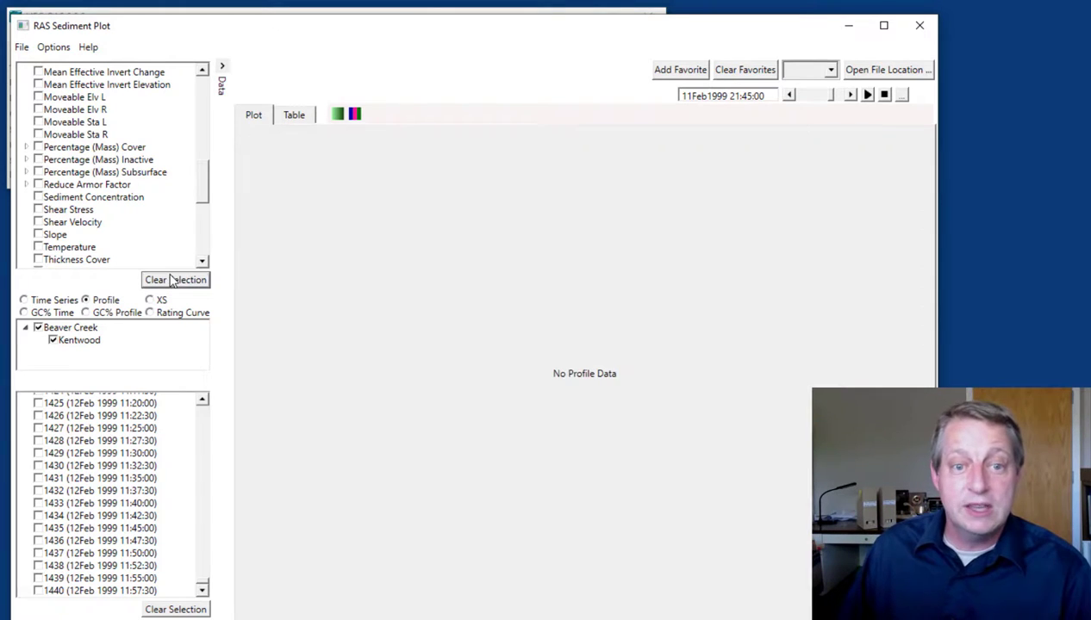
left_click(26, 301)
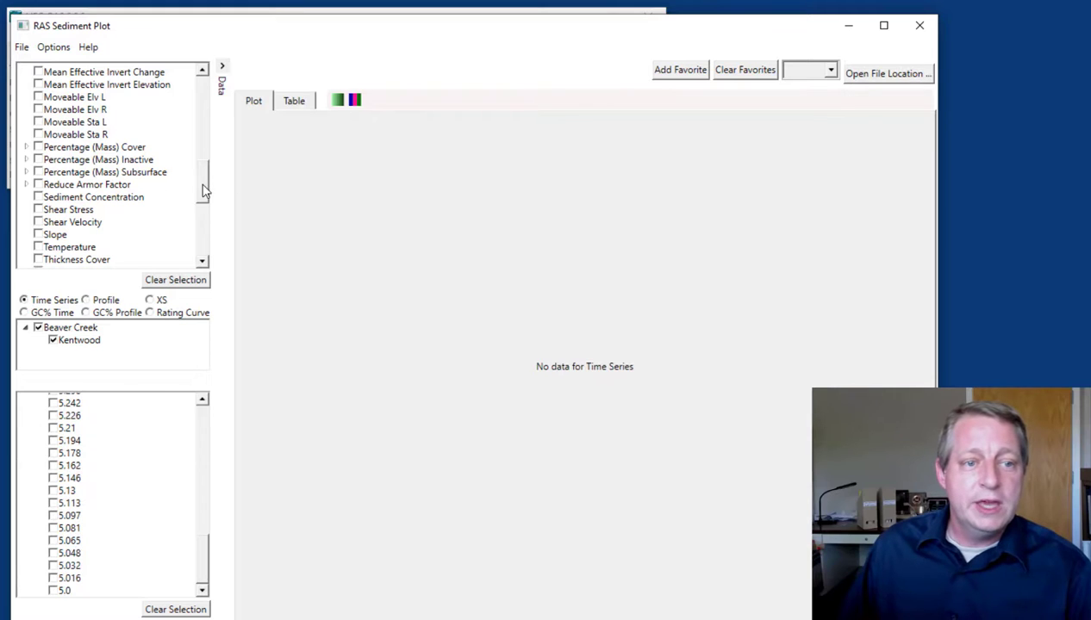
left_click_drag(204, 555, 204, 504)
left_click(53, 459)
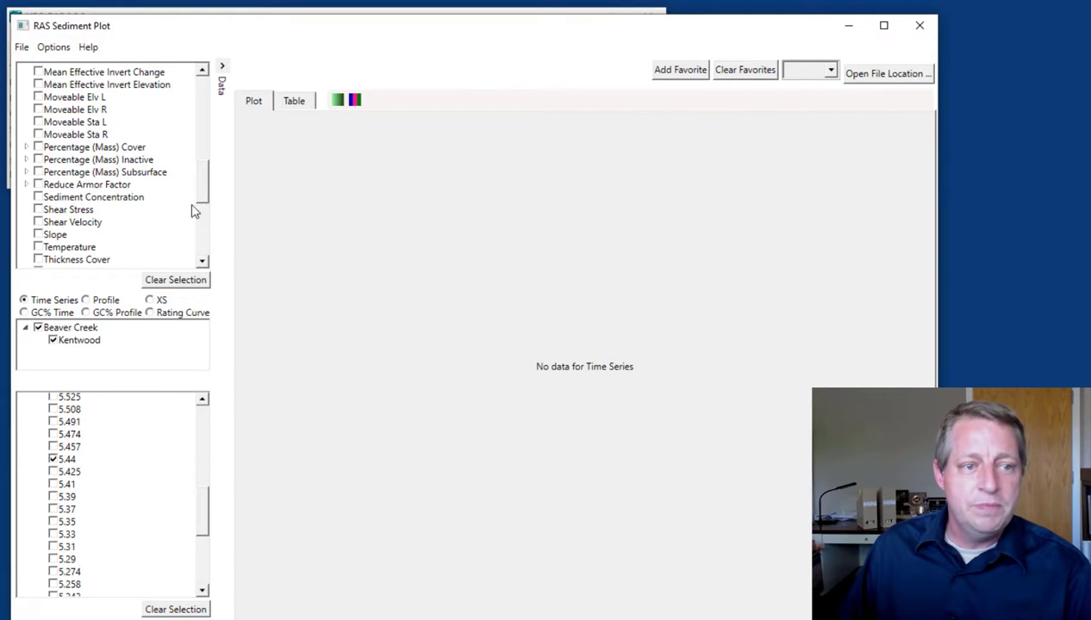
left_click_drag(207, 182, 207, 101)
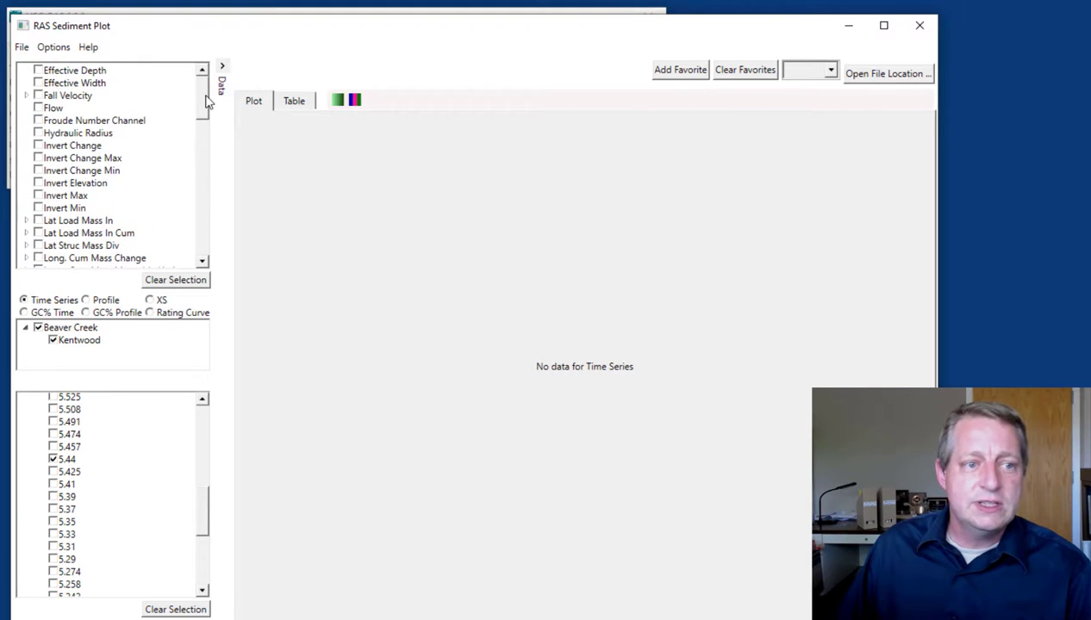
left_click(39, 146)
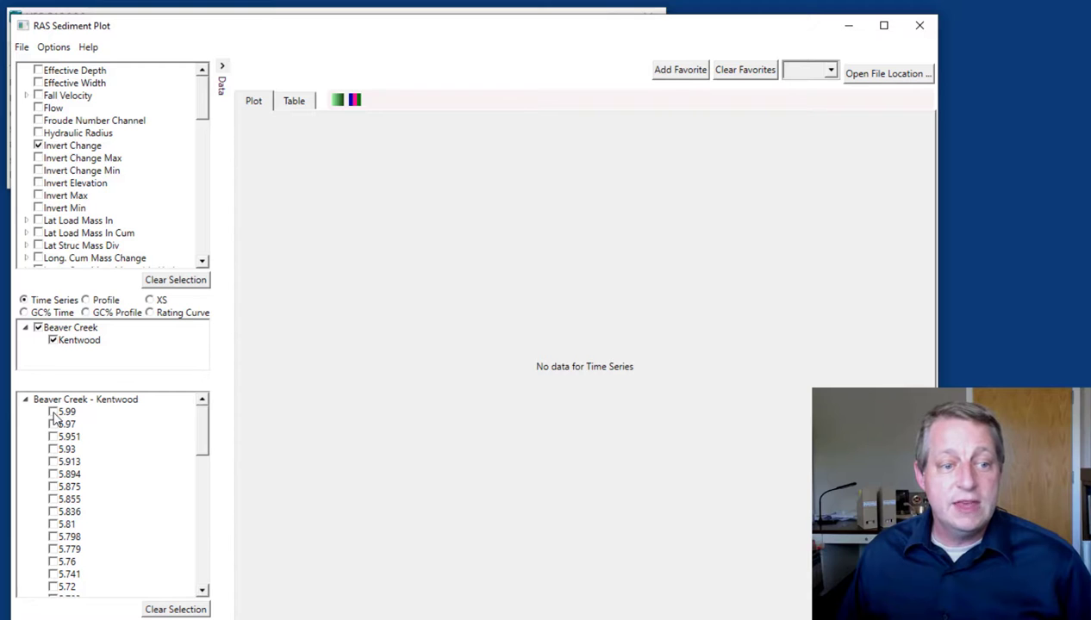
Add cross sections 5.99, 5.97, 5.951, 5.93, 5.913 and 5.894 to the Invert Change time series and compare multi-color with monochromatic mode
left_click(53, 413)
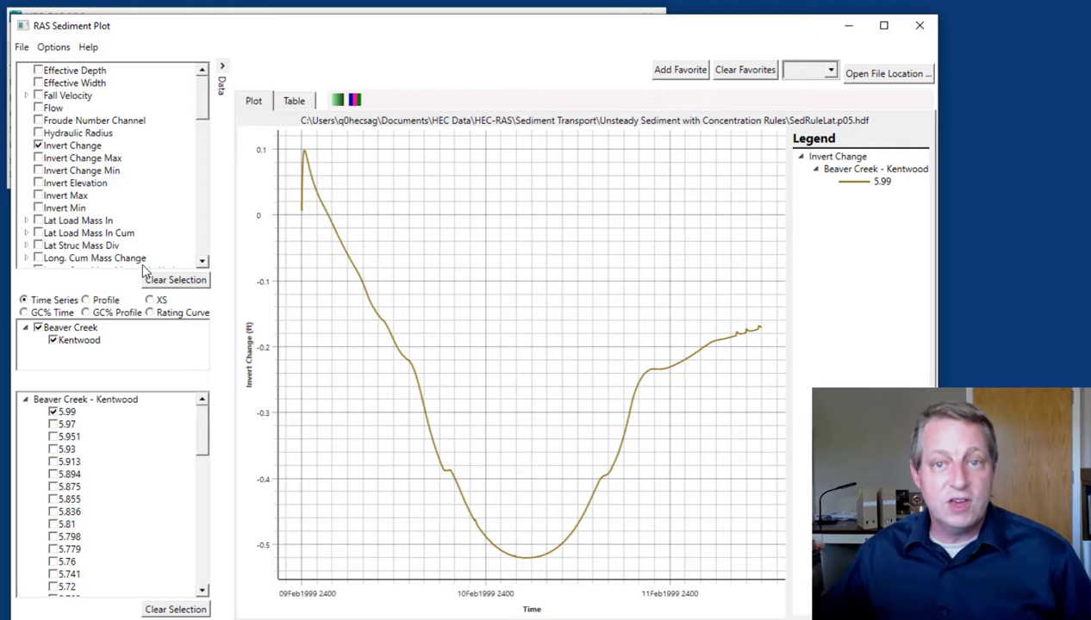
left_click(54, 424)
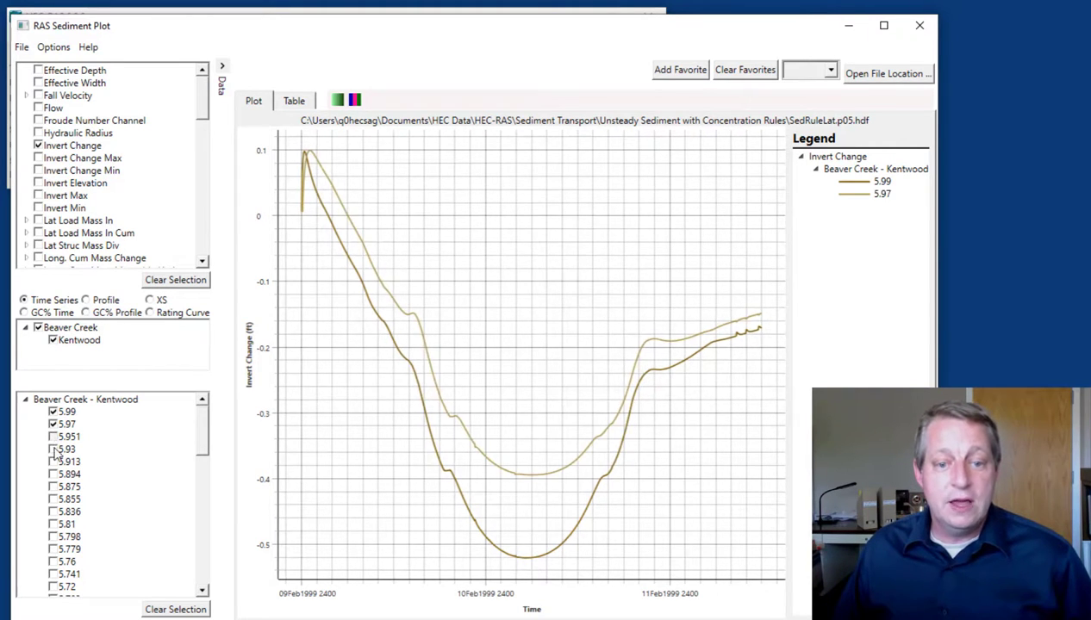
left_click(53, 437)
left_click(53, 449)
left_click(53, 462)
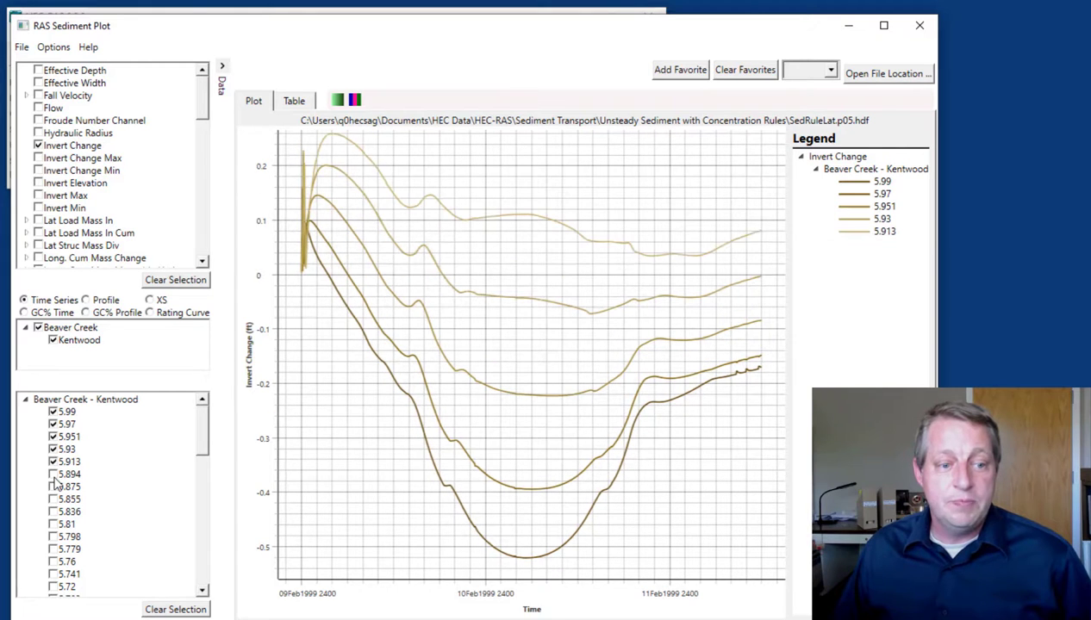
left_click(54, 475)
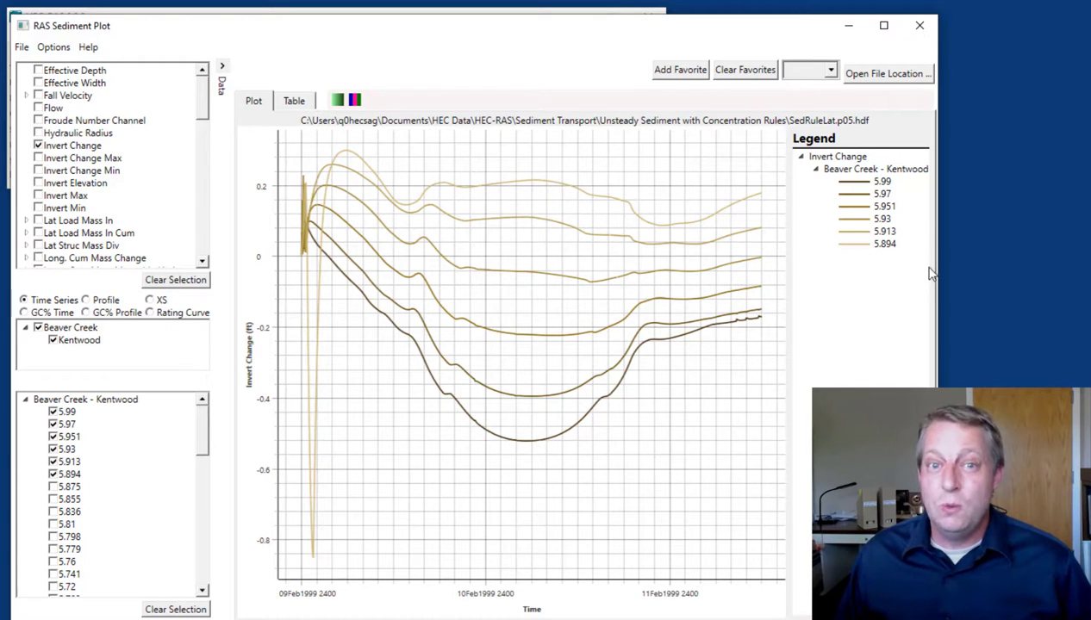
left_click(355, 101)
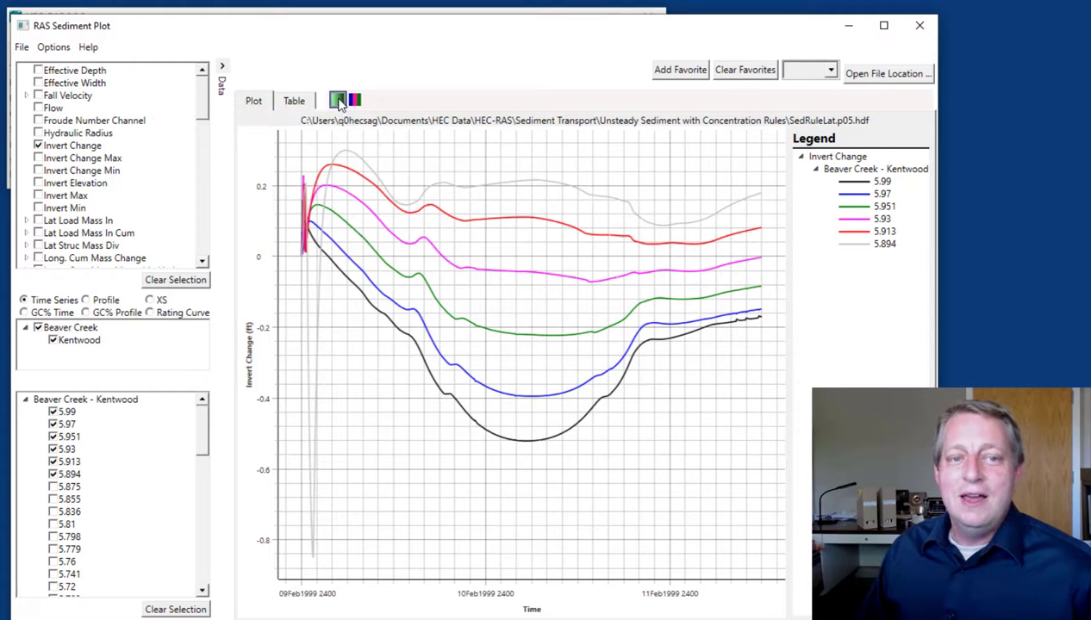
left_click(338, 101)
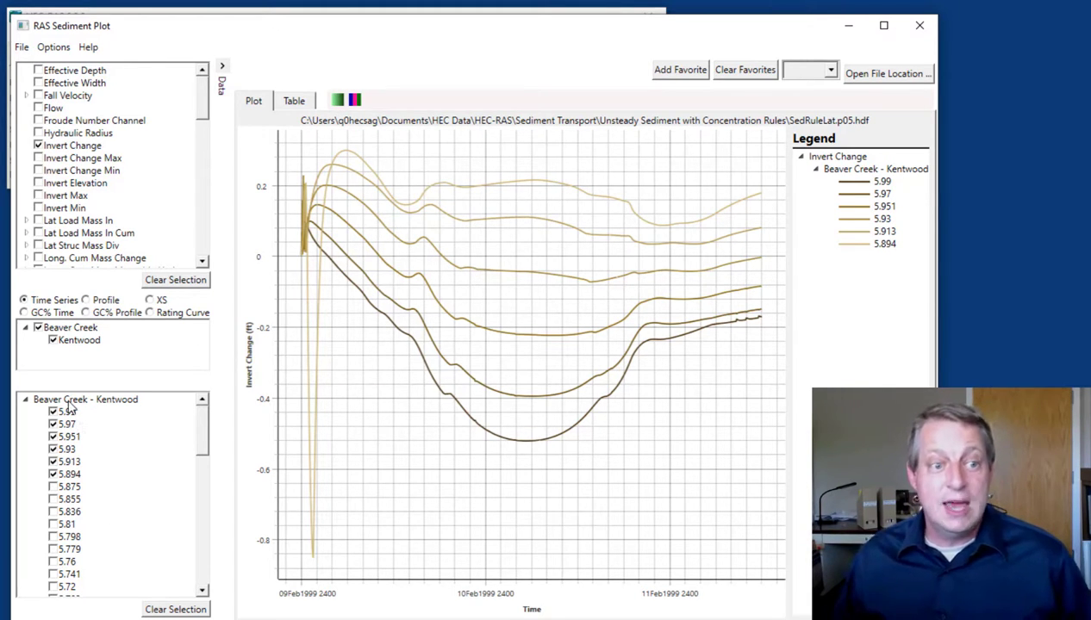
Switch Invert Change to a profile plot and add the time steps from 10Feb 1999 00:02:30 through 00:15:00
left_click(95, 301)
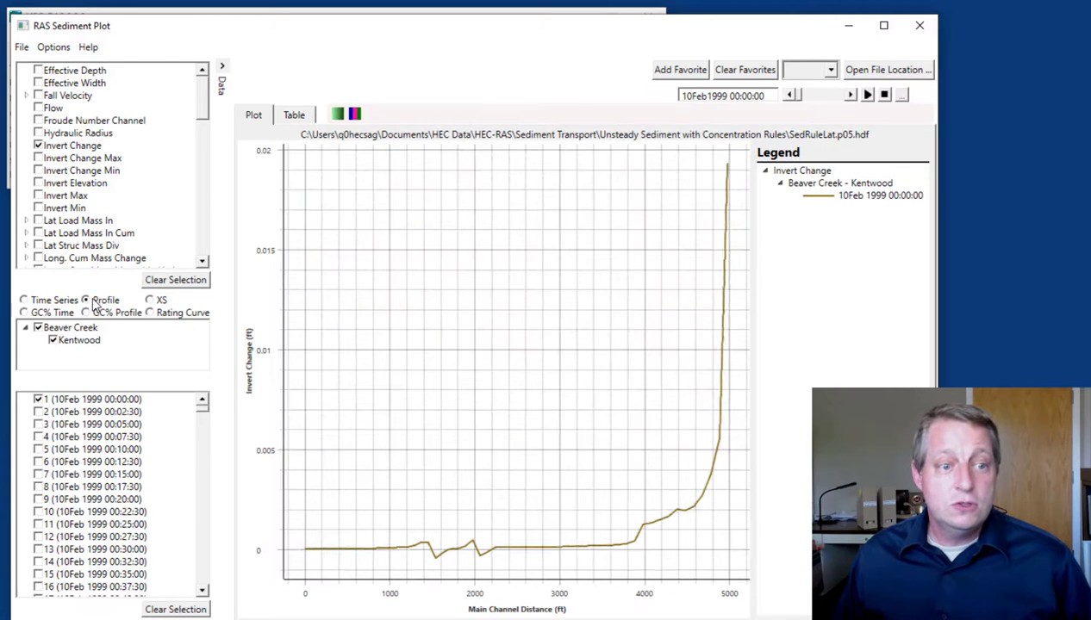
left_click(37, 412)
left_click(38, 424)
left_click(38, 437)
left_click(38, 449)
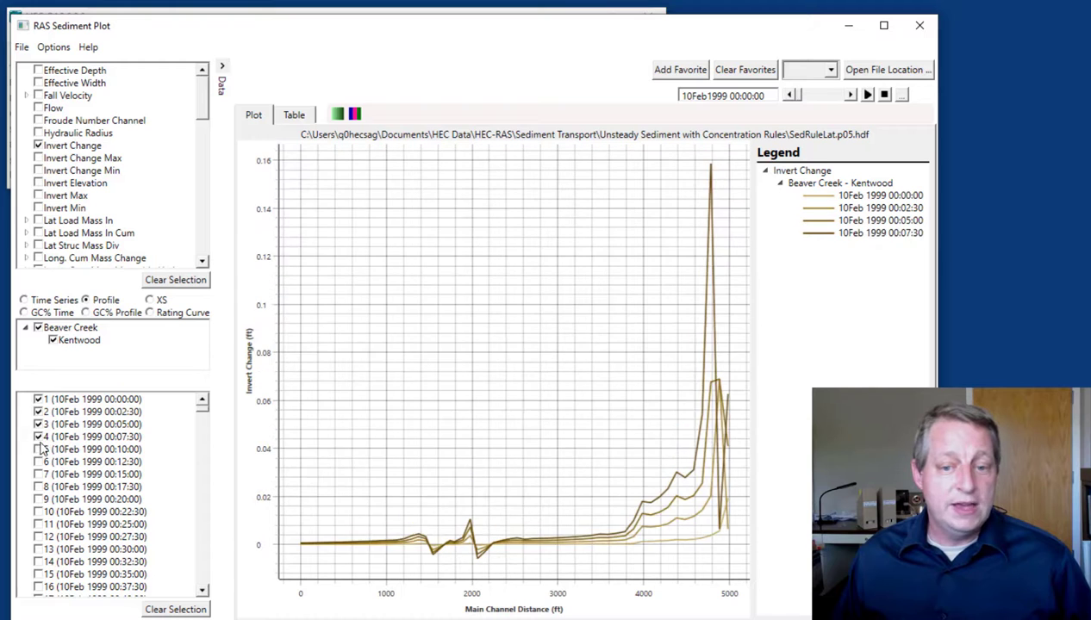
left_click(38, 462)
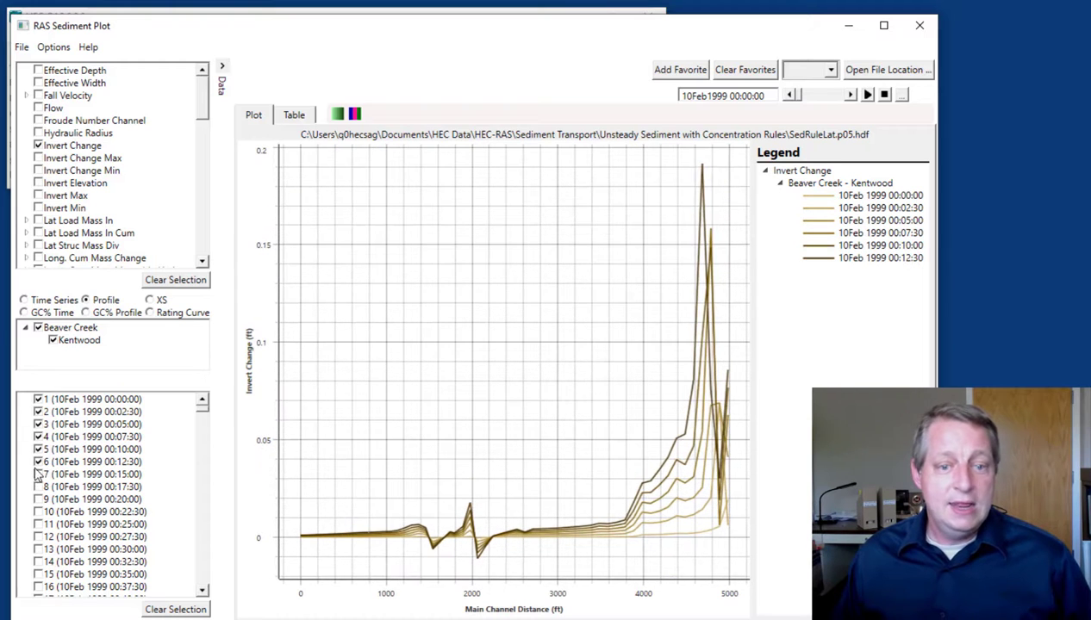
left_click(38, 474)
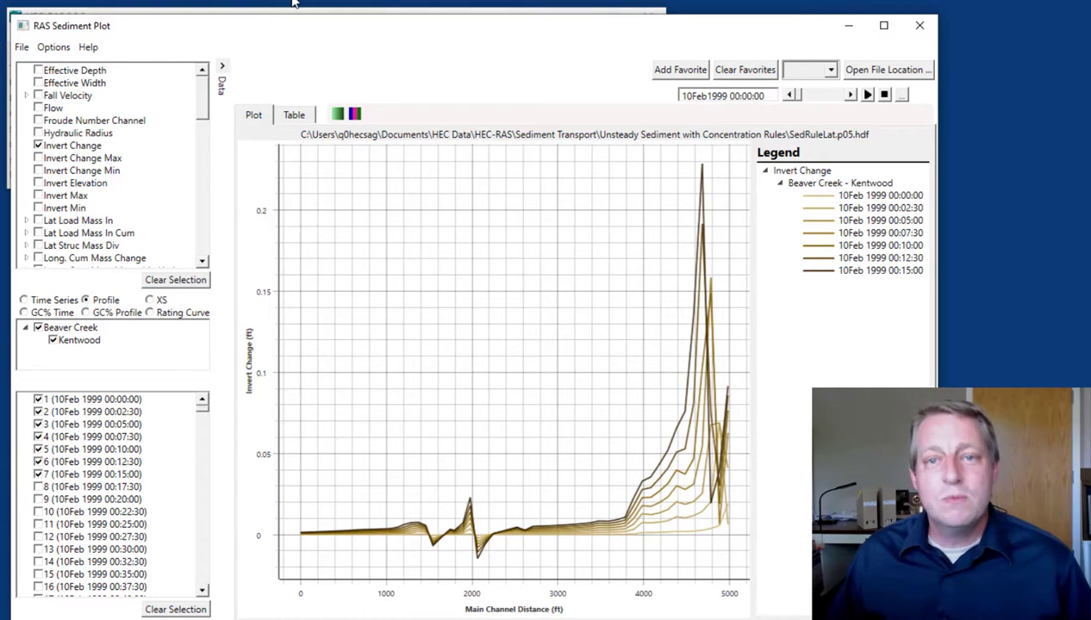
Preview the profile plot in multi-color mode, restore the monochromatic colors and return to the time series plot
left_click(352, 115)
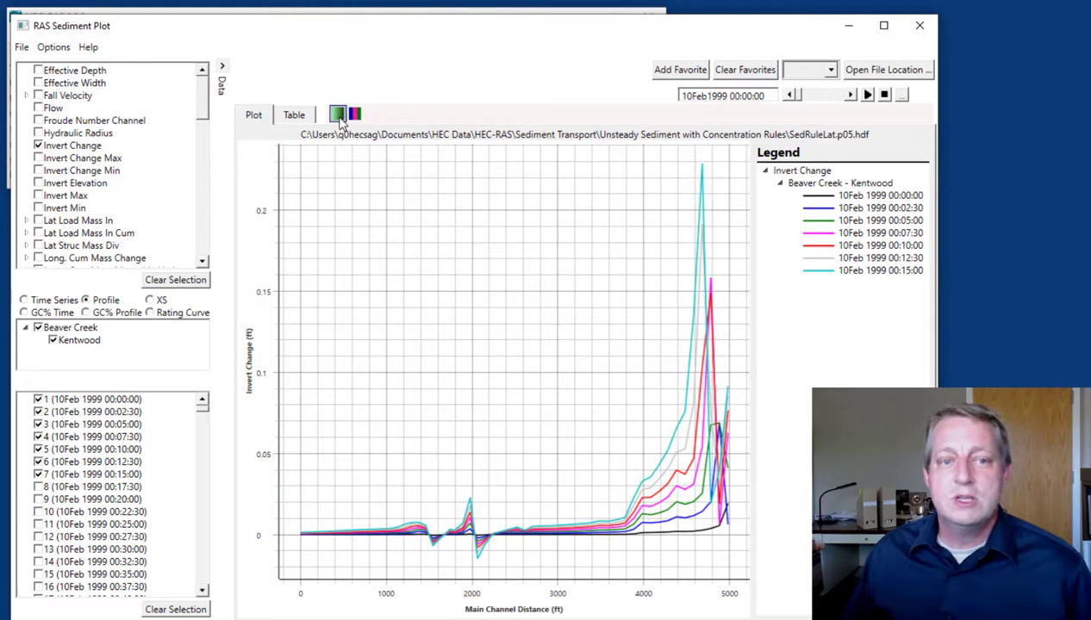
left_click(338, 117)
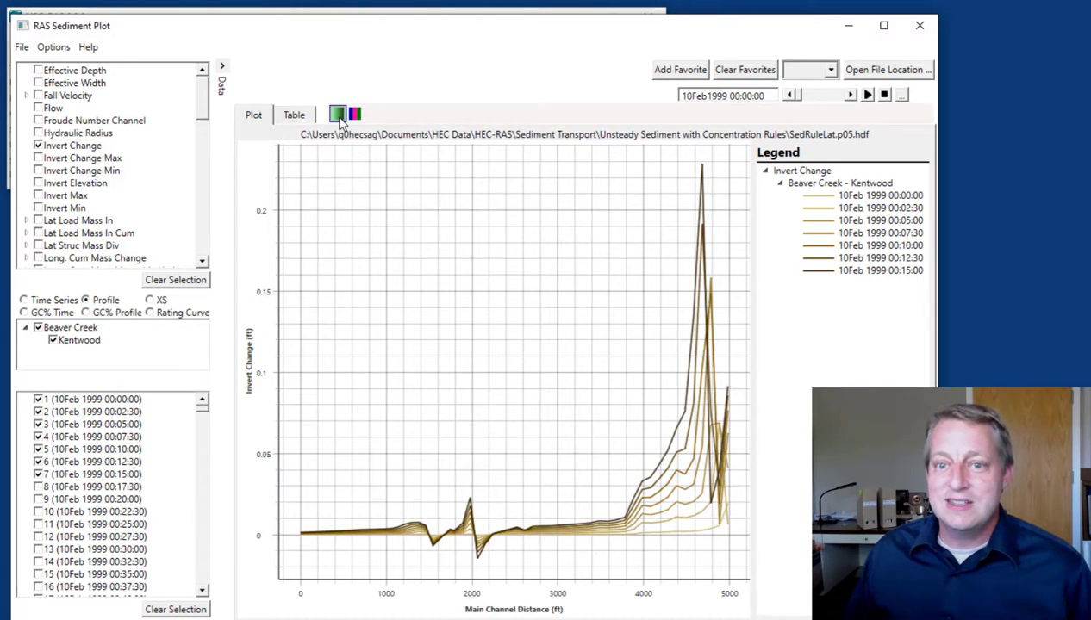
left_click(24, 300)
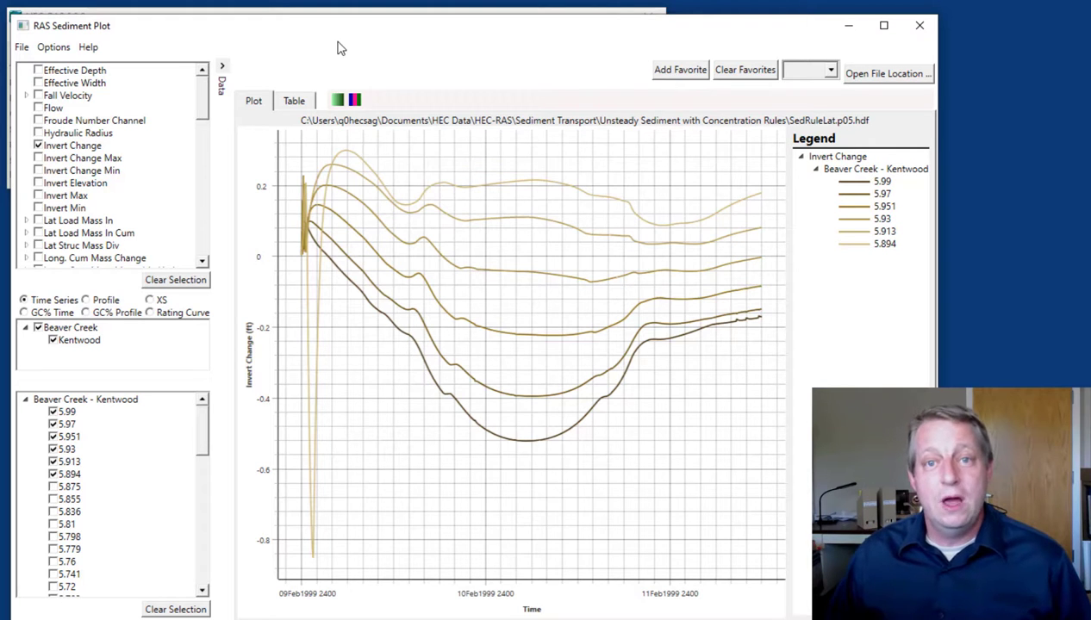
In the plot options, apply Multi-Color Mode as the visualization mode and switch back to Monochromatic Mode
left_click(54, 49)
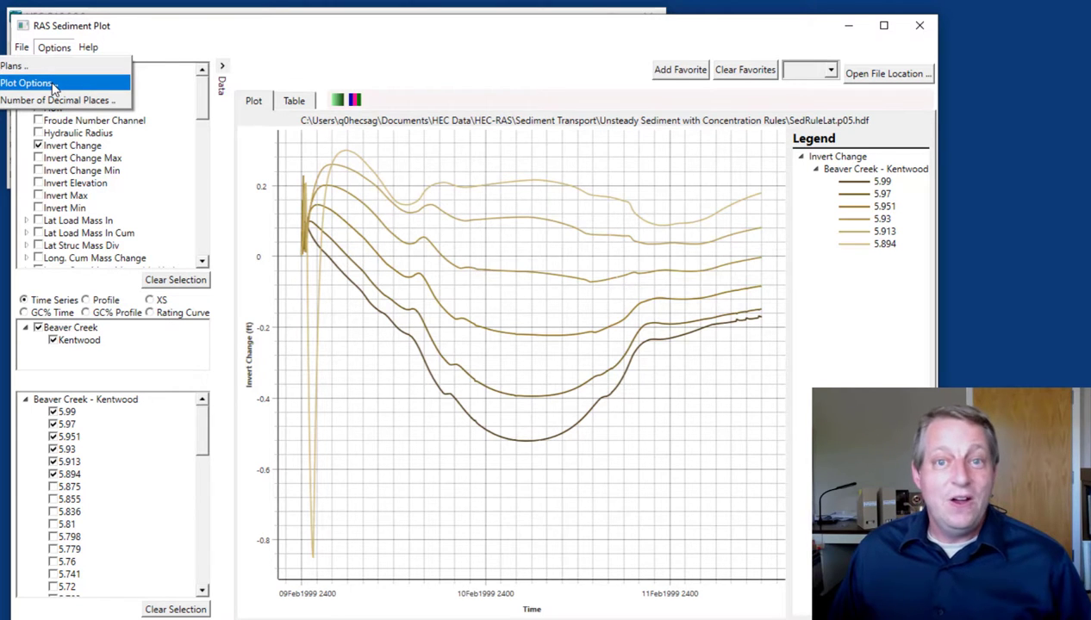
left_click(52, 84)
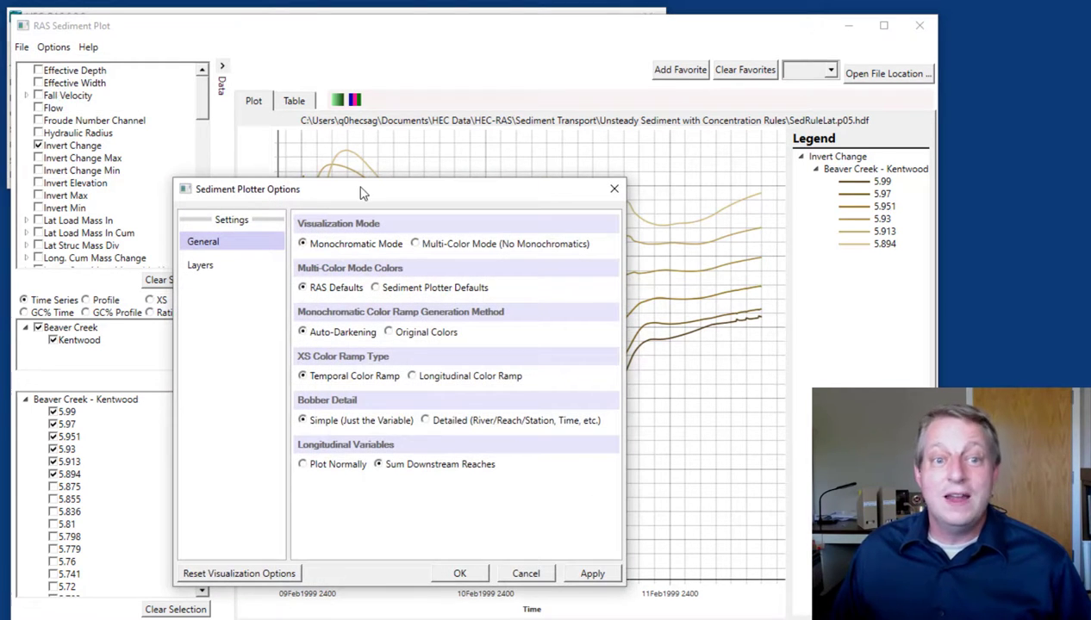
left_click_drag(362, 191, 702, 61)
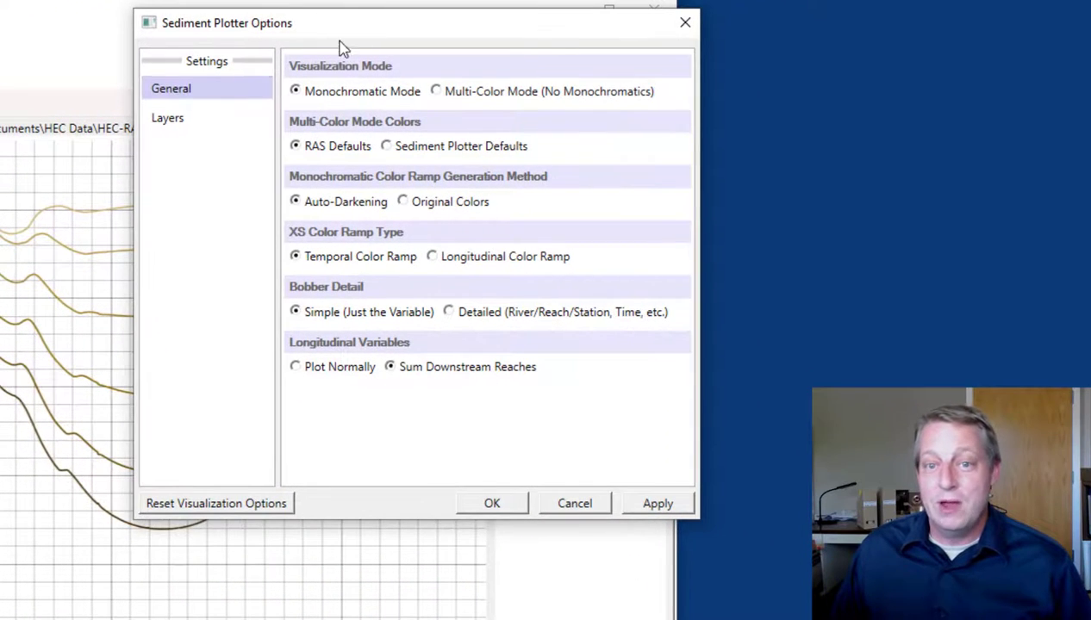
left_click(435, 91)
left_click(659, 505)
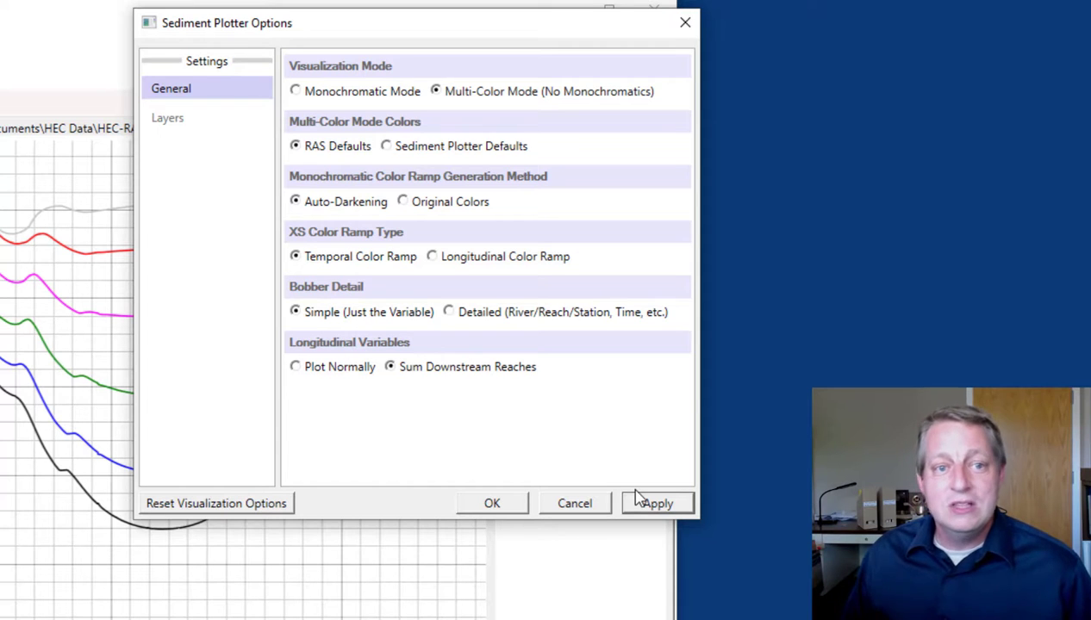
left_click(326, 93)
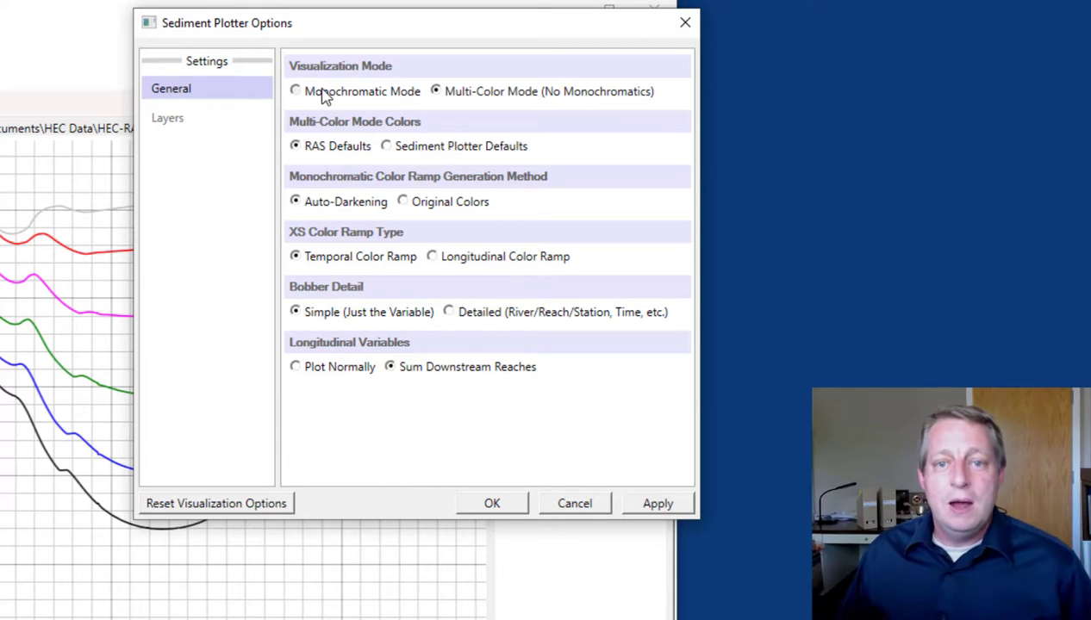
left_click(637, 503)
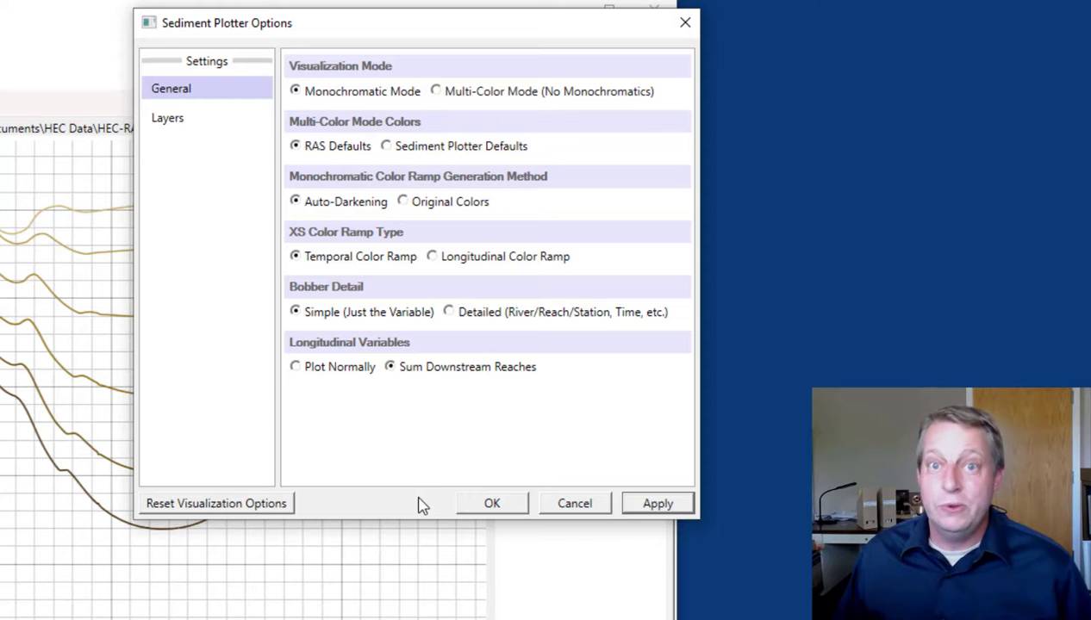
Customize the Invert Change layer's color ramp, setting the color for value 0.00 to dark green (0, 128, 0)
left_click(179, 125)
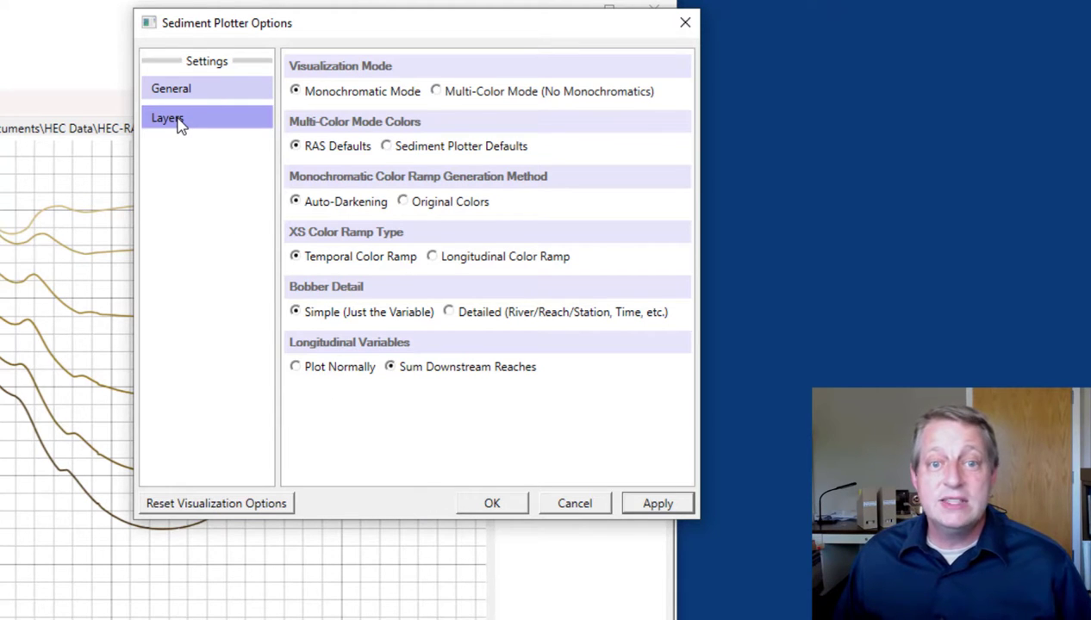
left_click(179, 125)
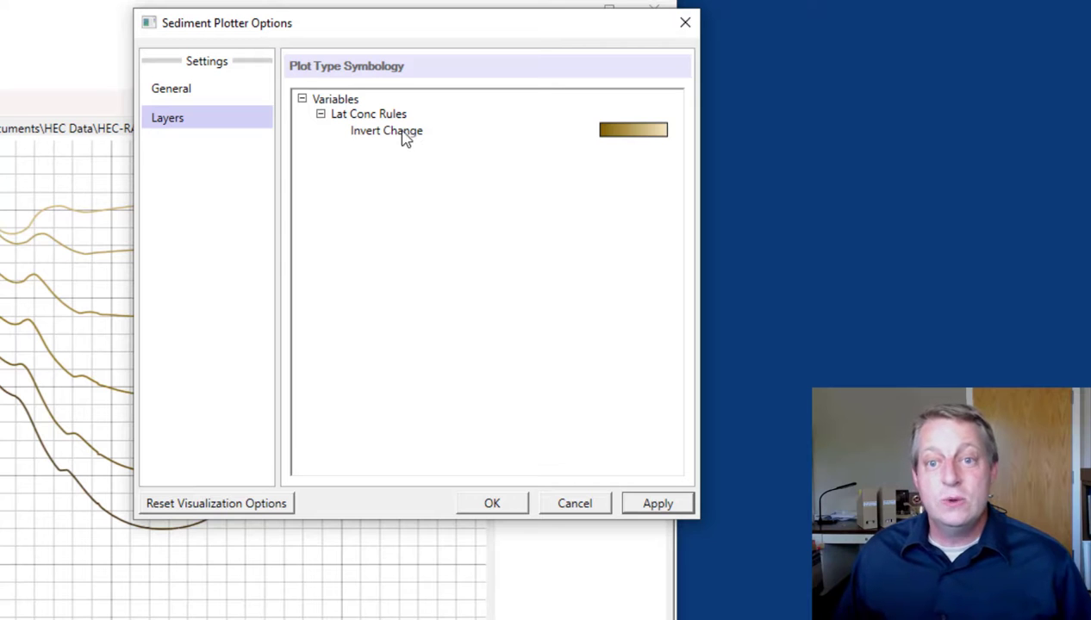
left_click(628, 141)
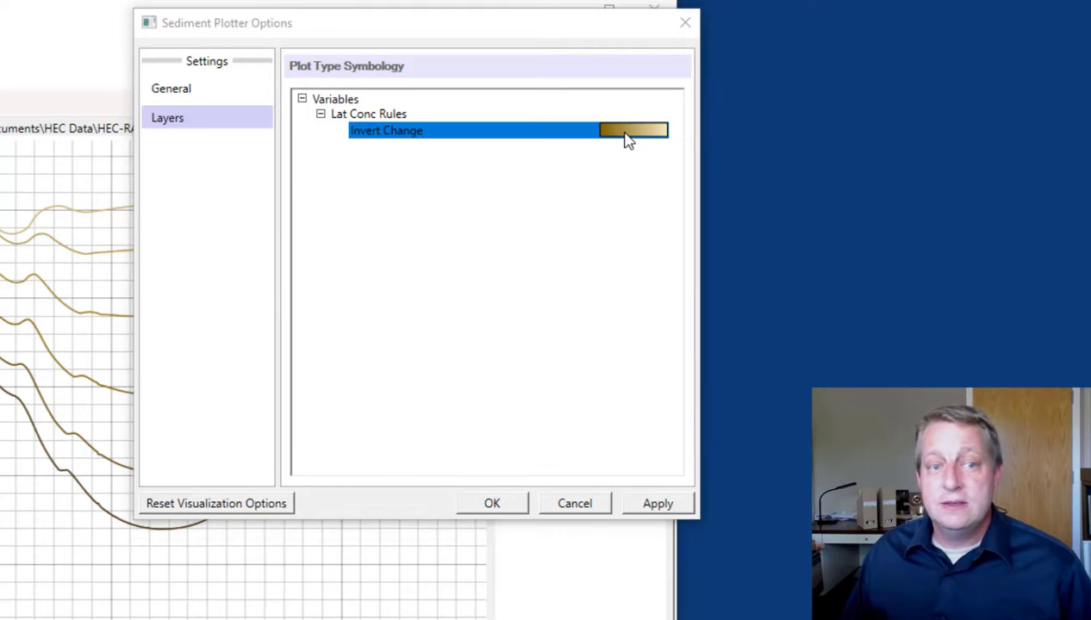
left_click_drag(404, 216, 392, 191)
left_click(488, 261)
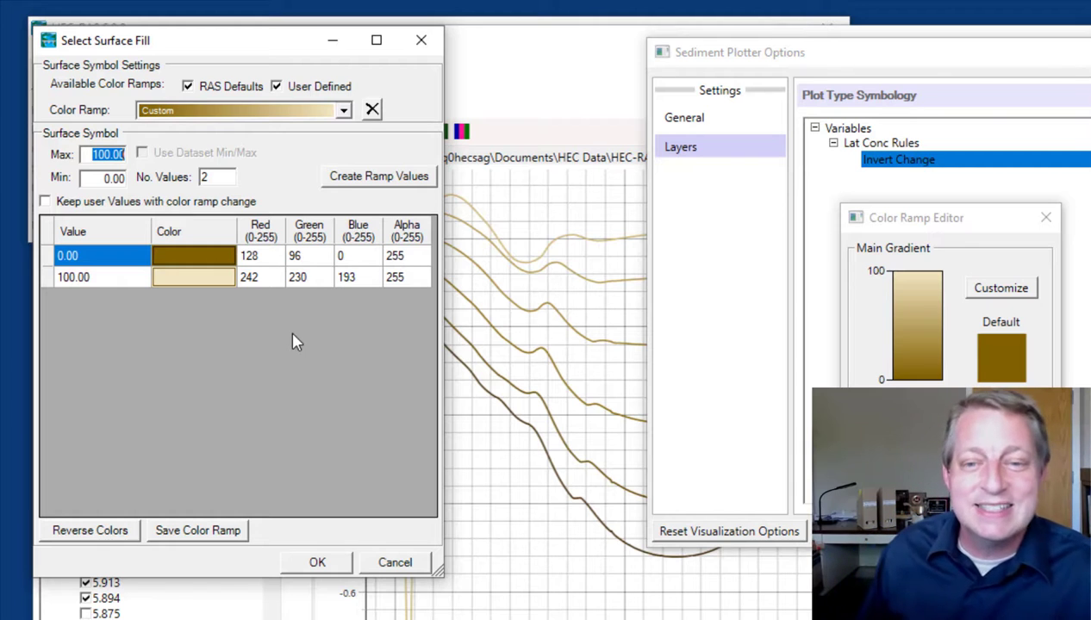
left_click(229, 267)
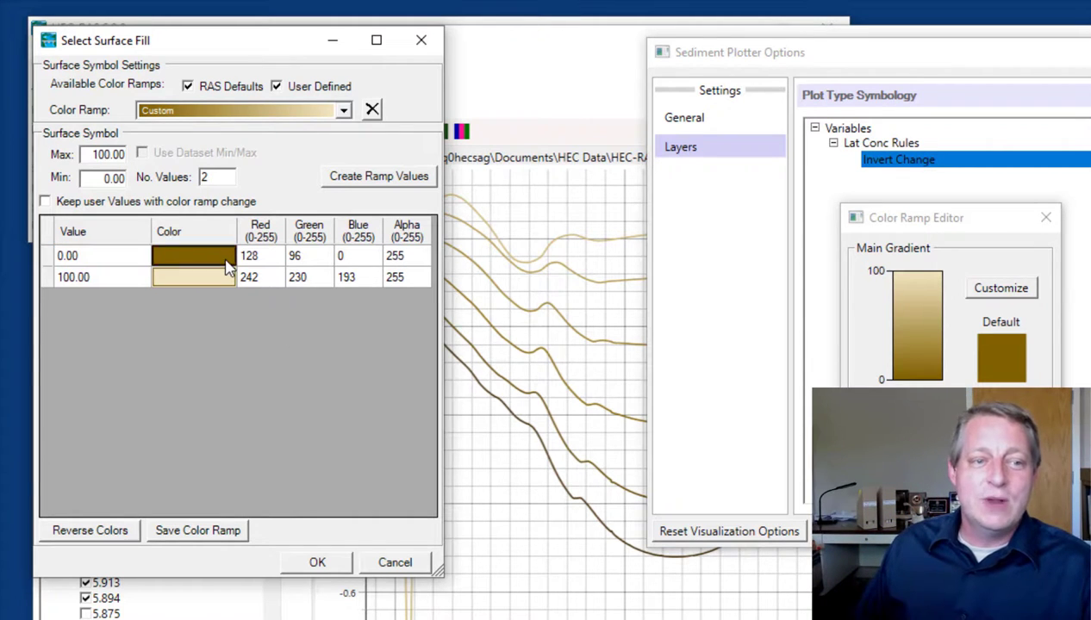
left_click(228, 267)
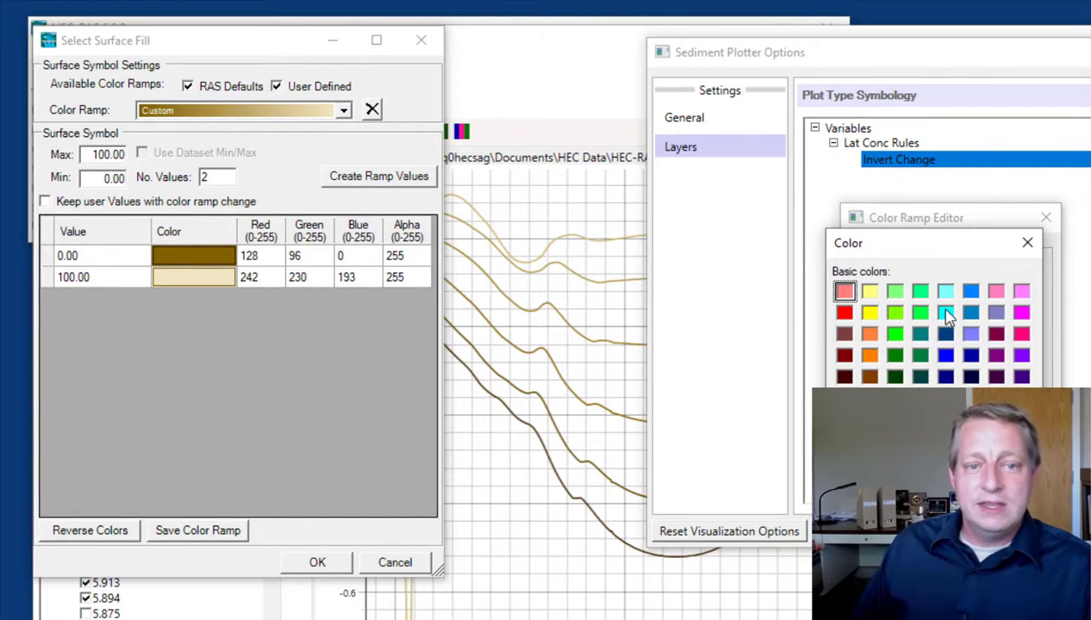
left_click(895, 356)
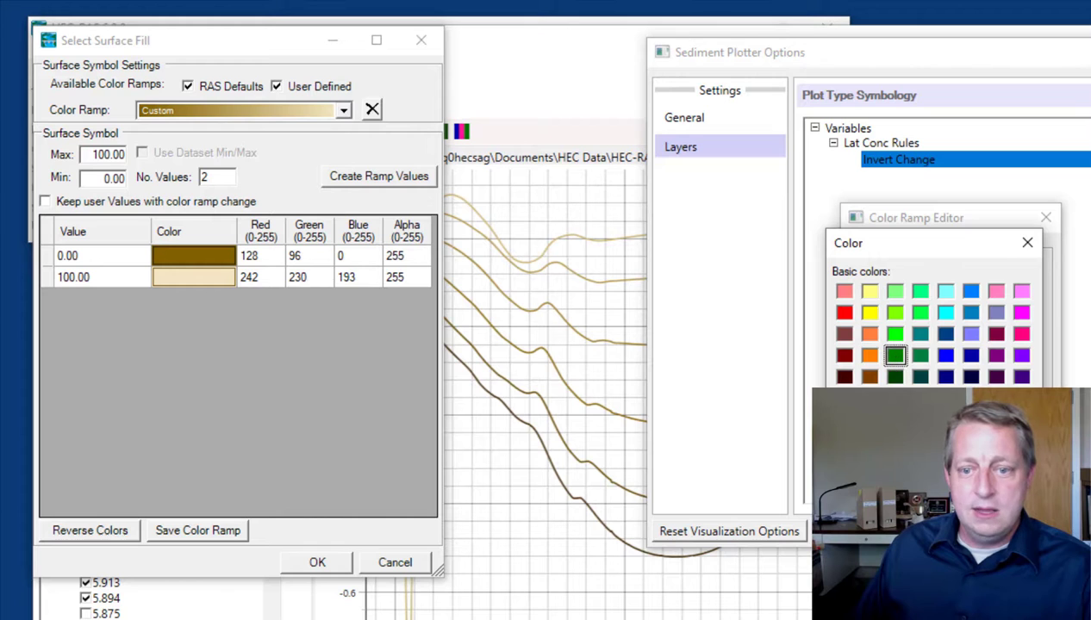
left_click(863, 519)
Set the color for value 100.00 to bright green (128, 255, 0) and accept the customized ramp for Invert Change
left_click(219, 279)
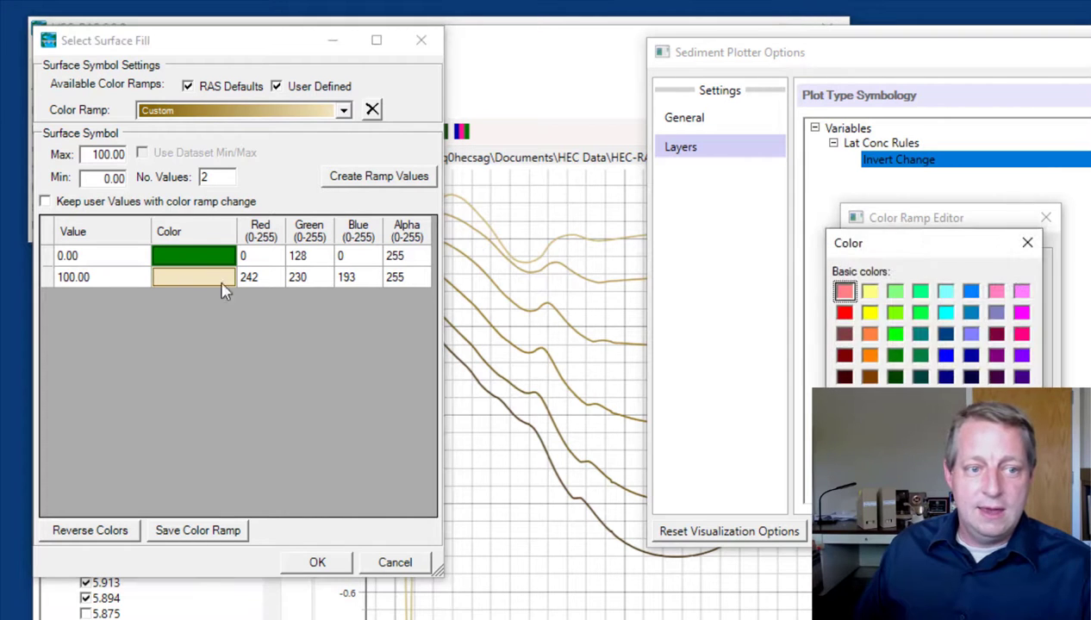
left_click(896, 314)
left_click(864, 519)
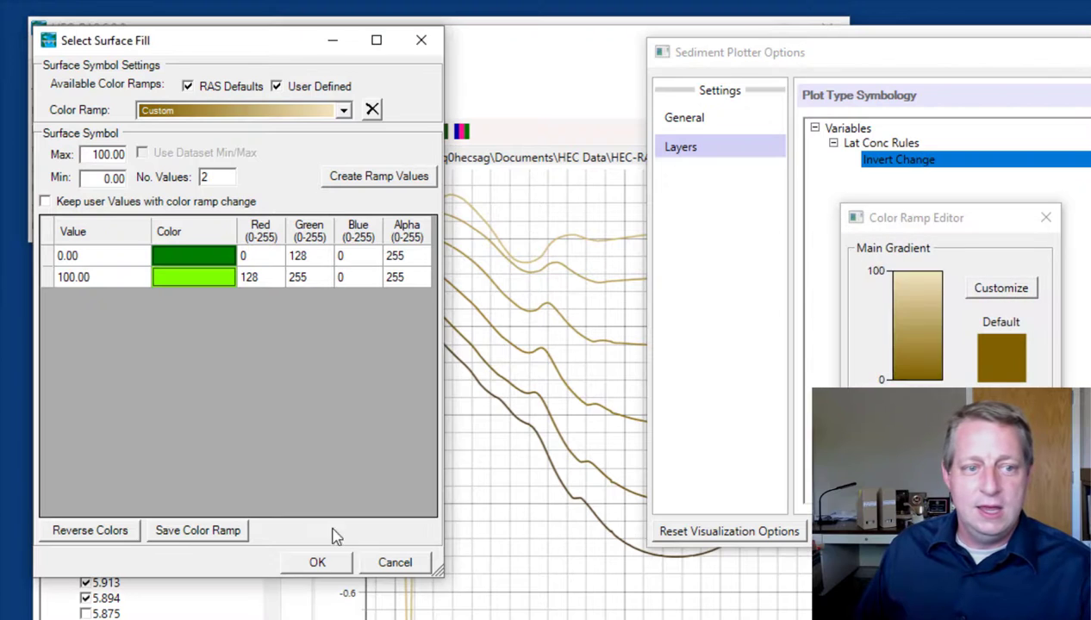
left_click(347, 562)
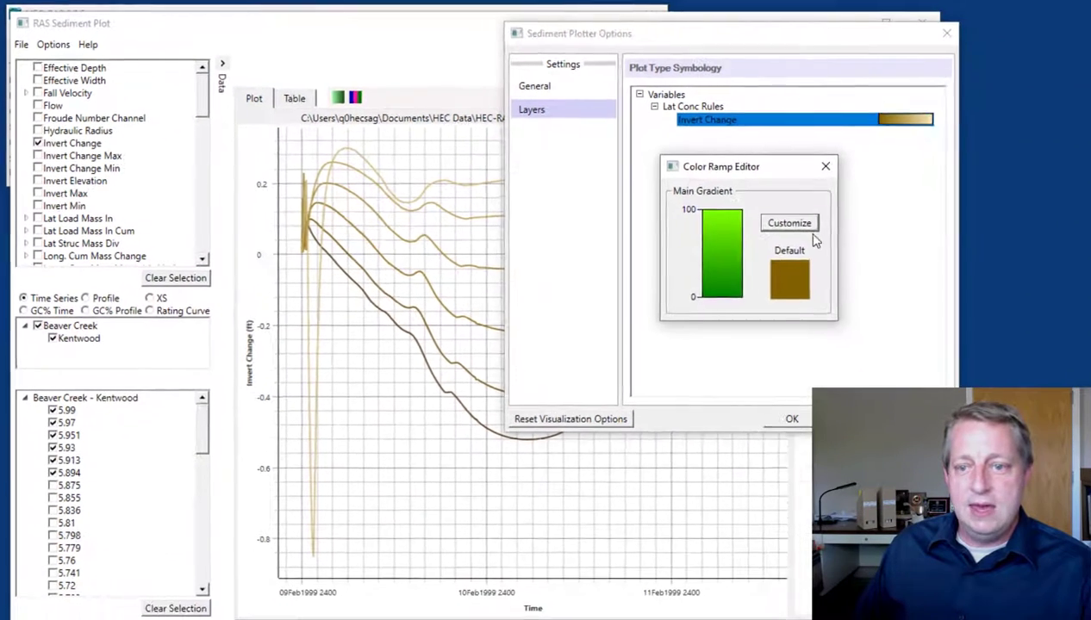
left_click(1045, 217)
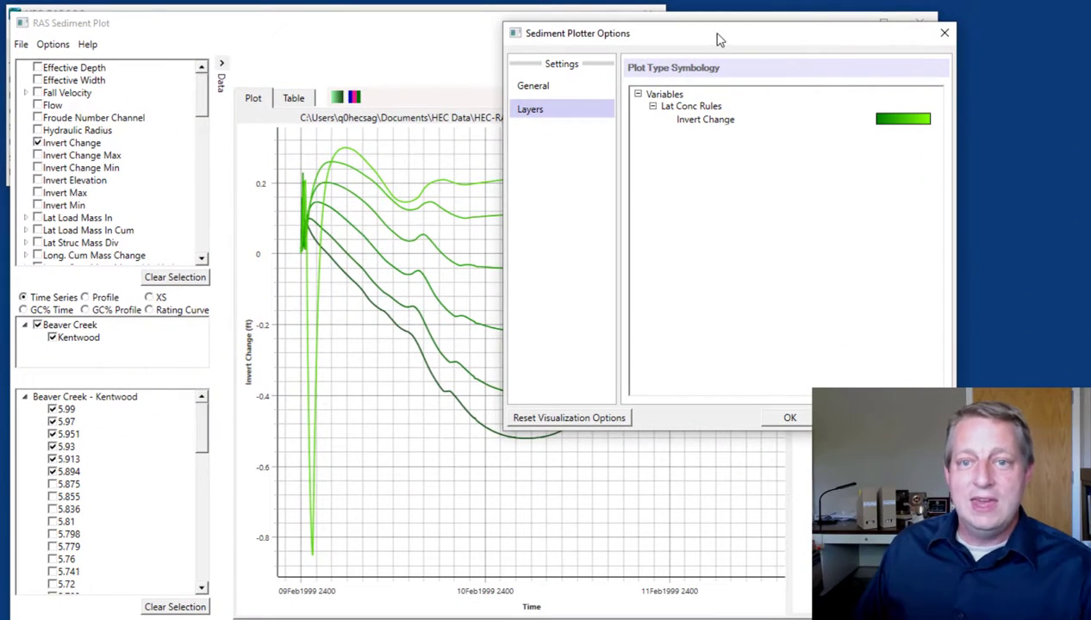
Replace the Invert Change layer's custom color ramp with the Shear Stress ramp and accept it
left_click_drag(719, 39, 814, 45)
left_click(810, 127)
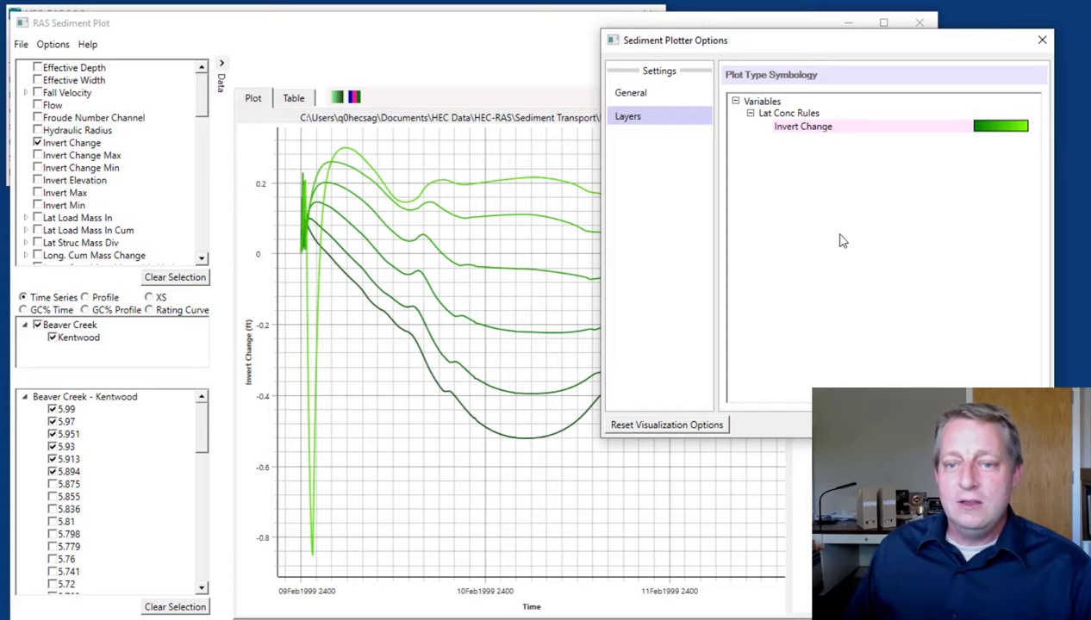
double_click(799, 136)
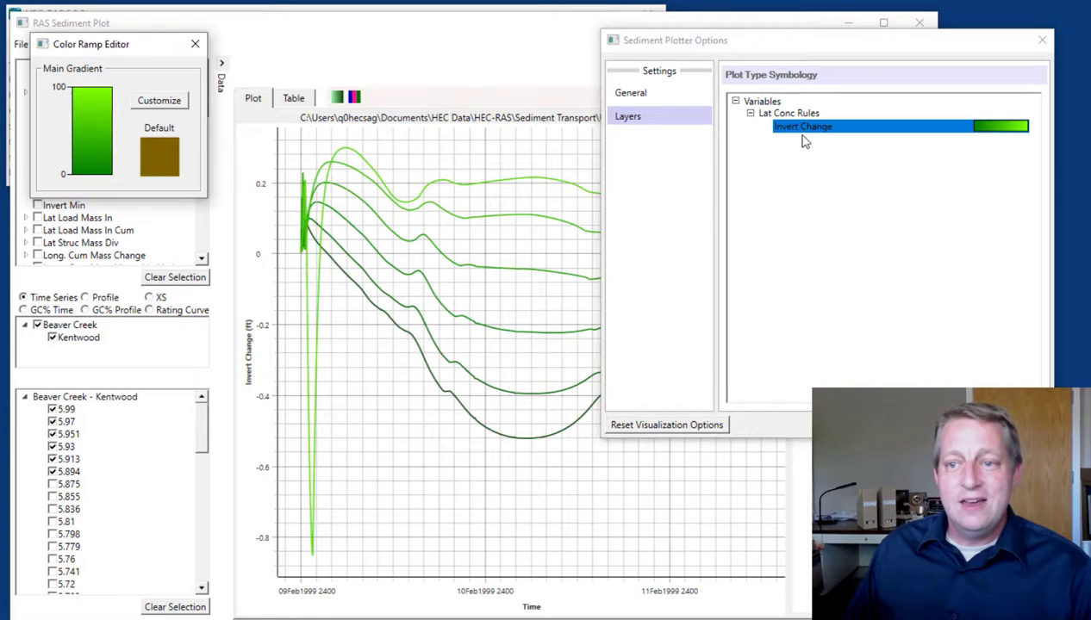
left_click(152, 103)
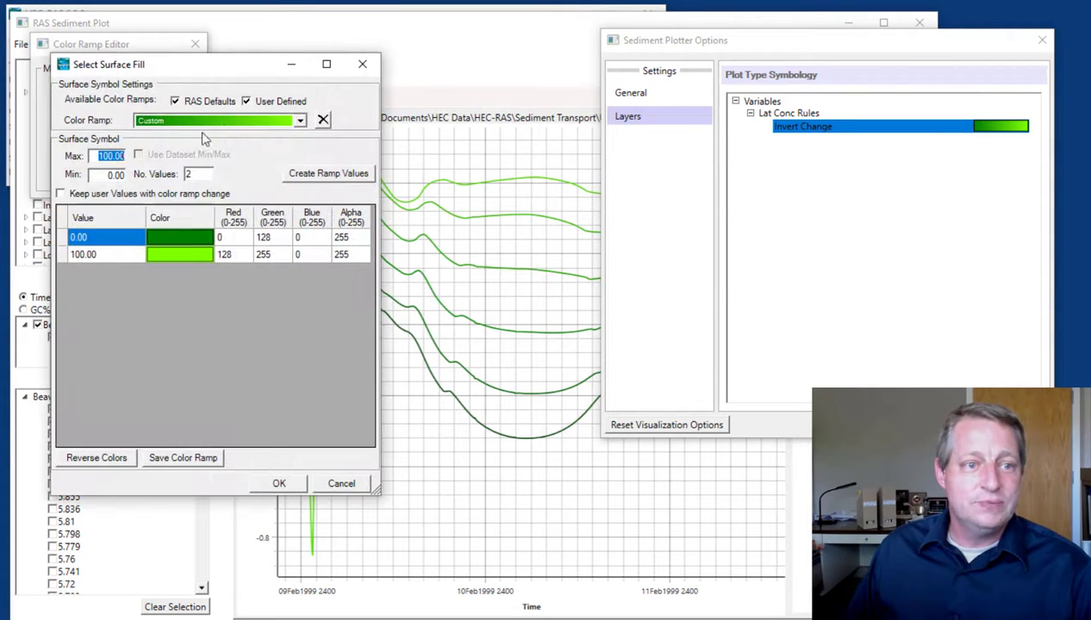
left_click(235, 125)
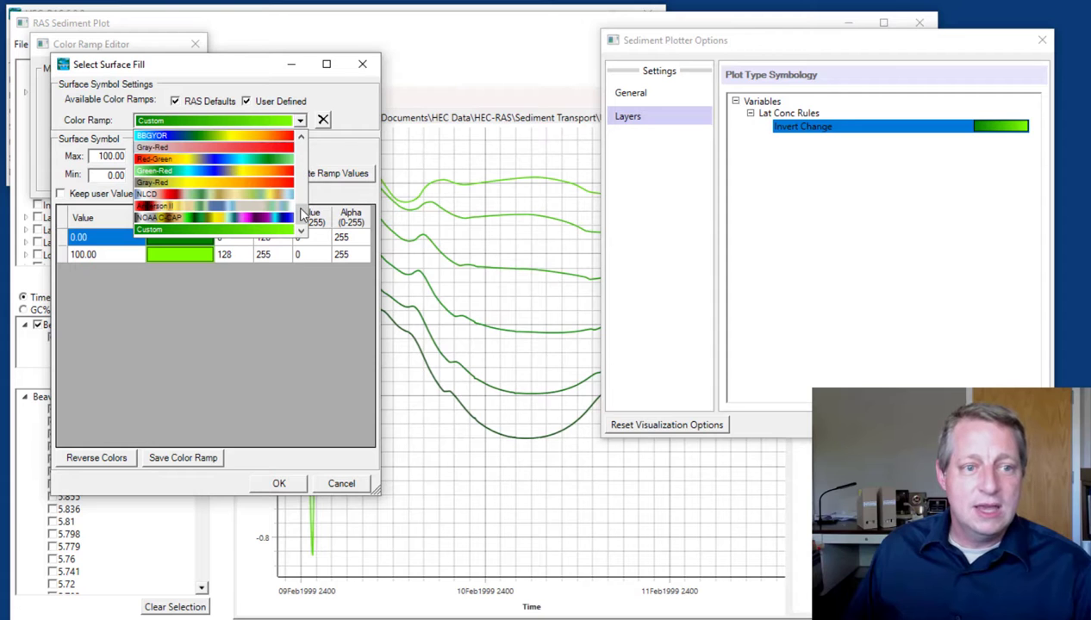
left_click_drag(301, 214, 304, 177)
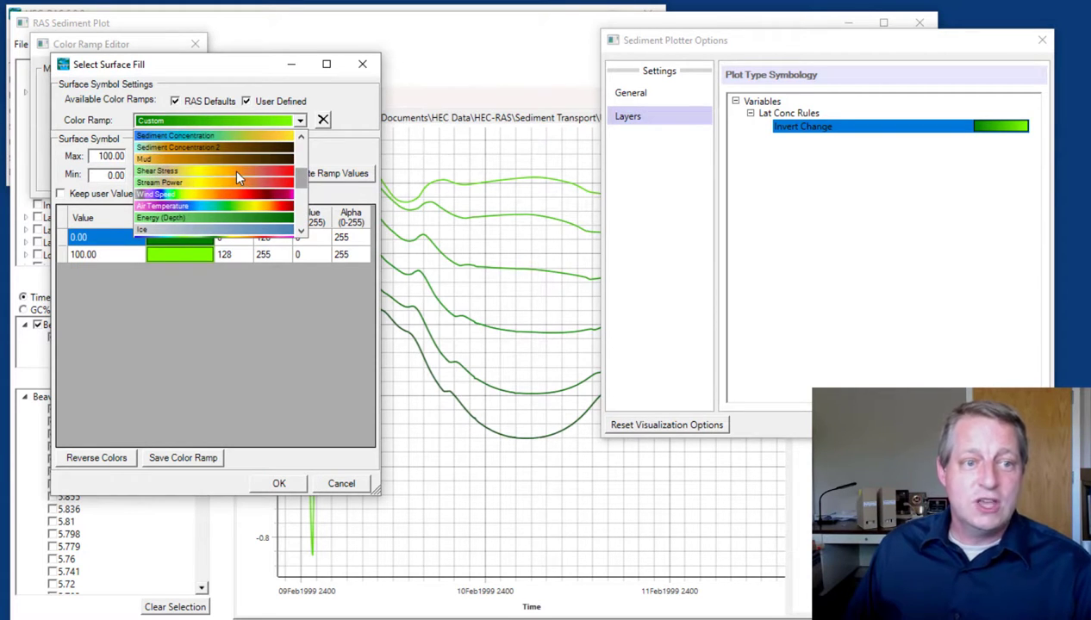
left_click(239, 177)
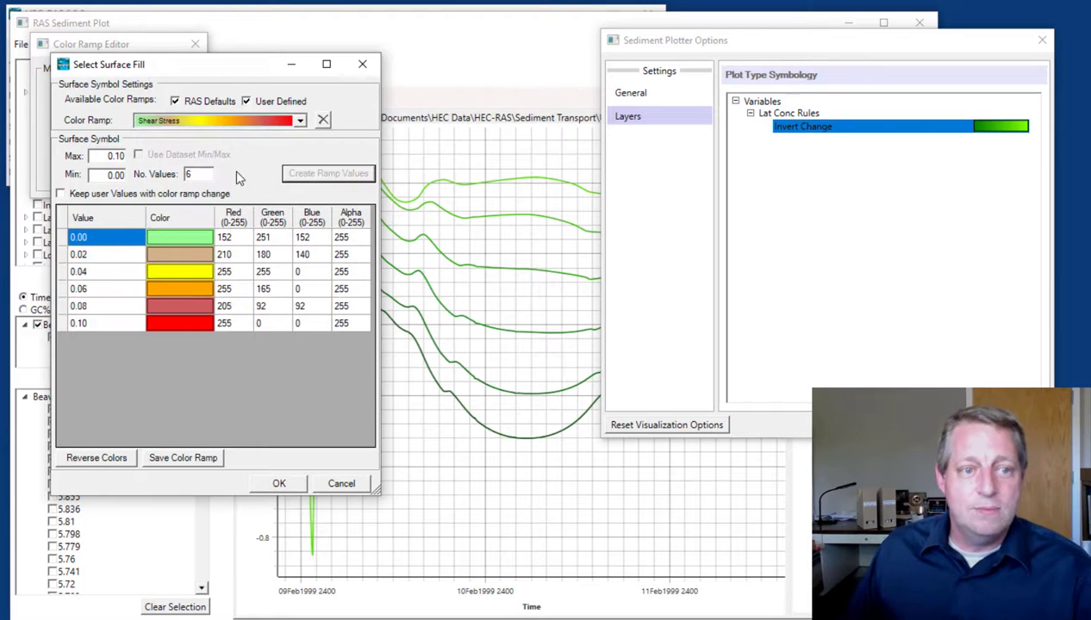
left_click(280, 484)
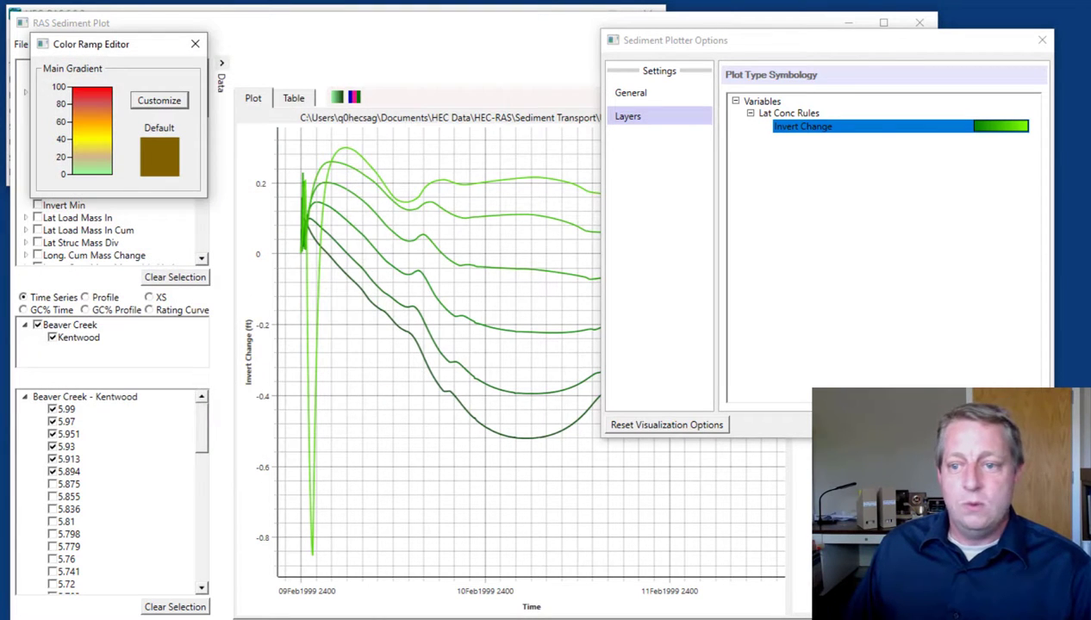
left_click(196, 44)
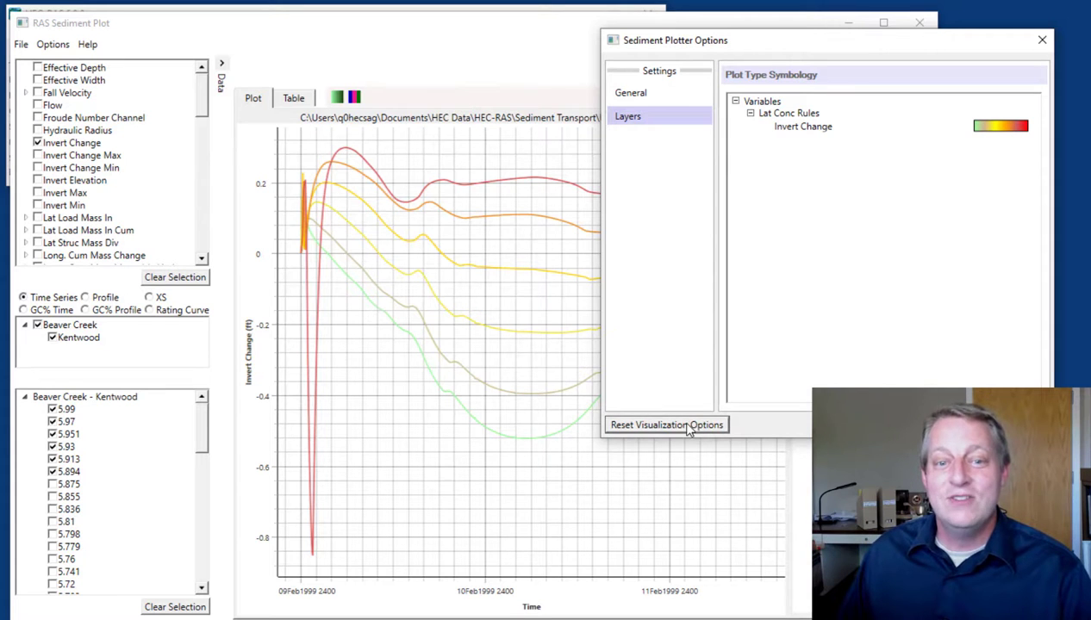
Restore the default brown color ramp for Invert Change, apply it to the plot and close the plotter options
left_click(999, 126)
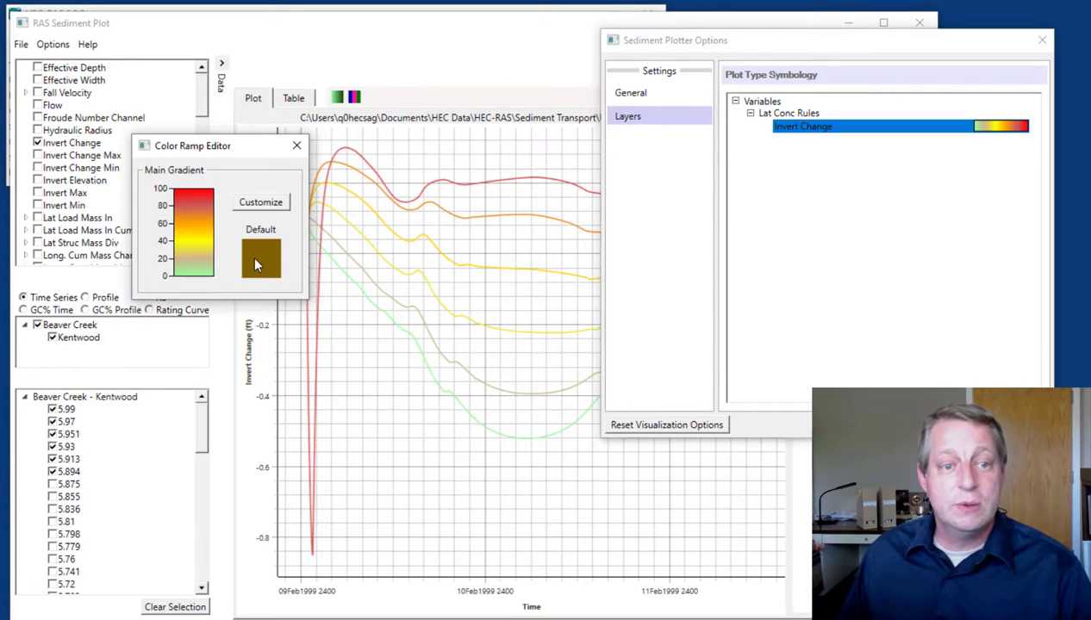
left_click(254, 257)
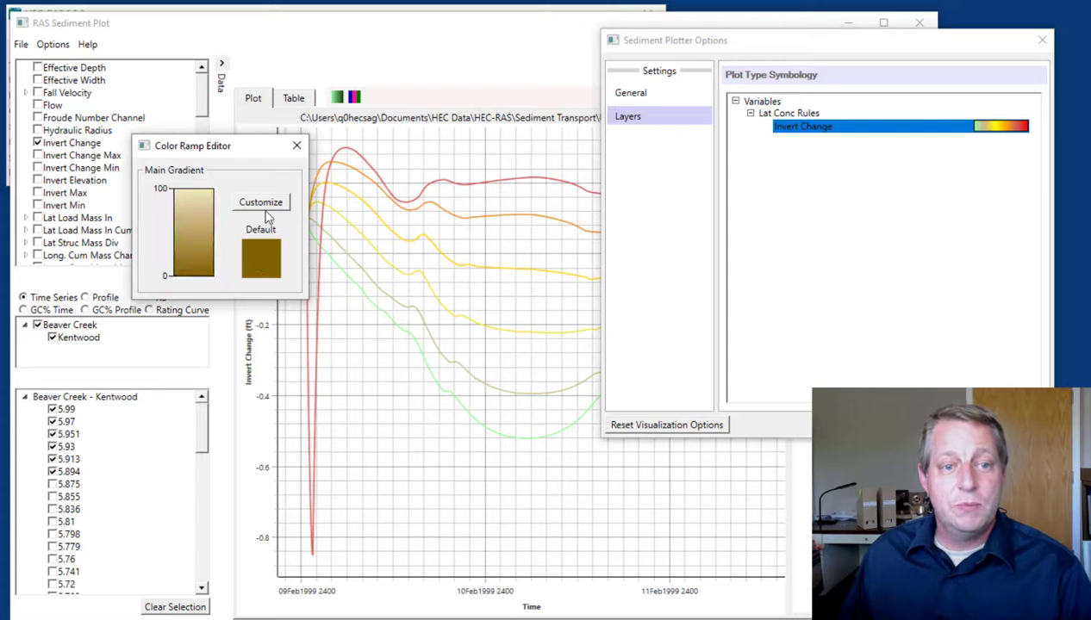
left_click(296, 145)
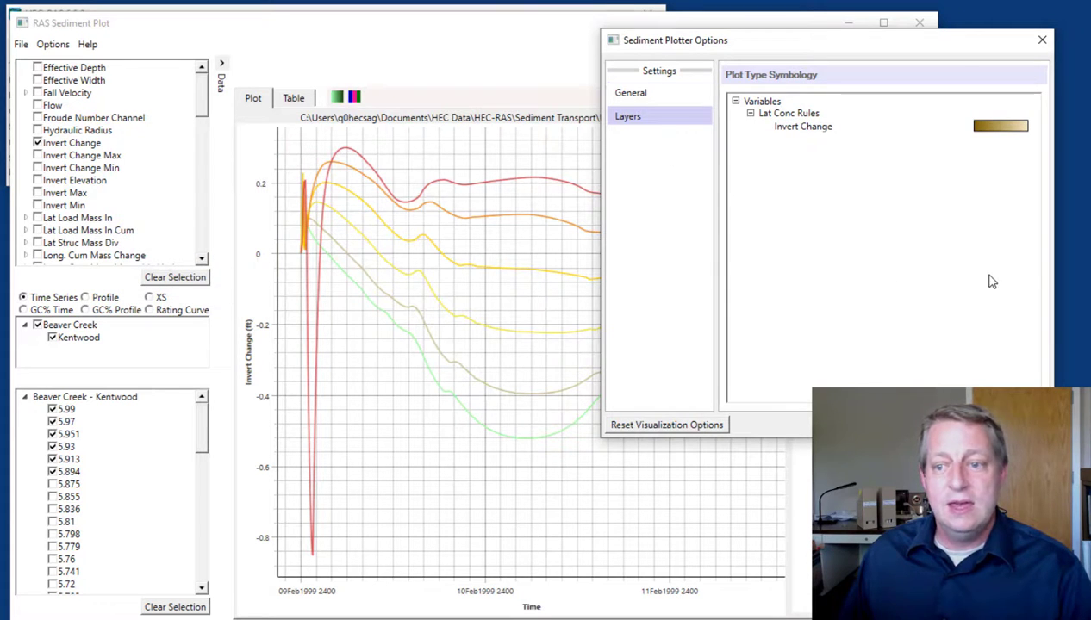
left_click(1021, 425)
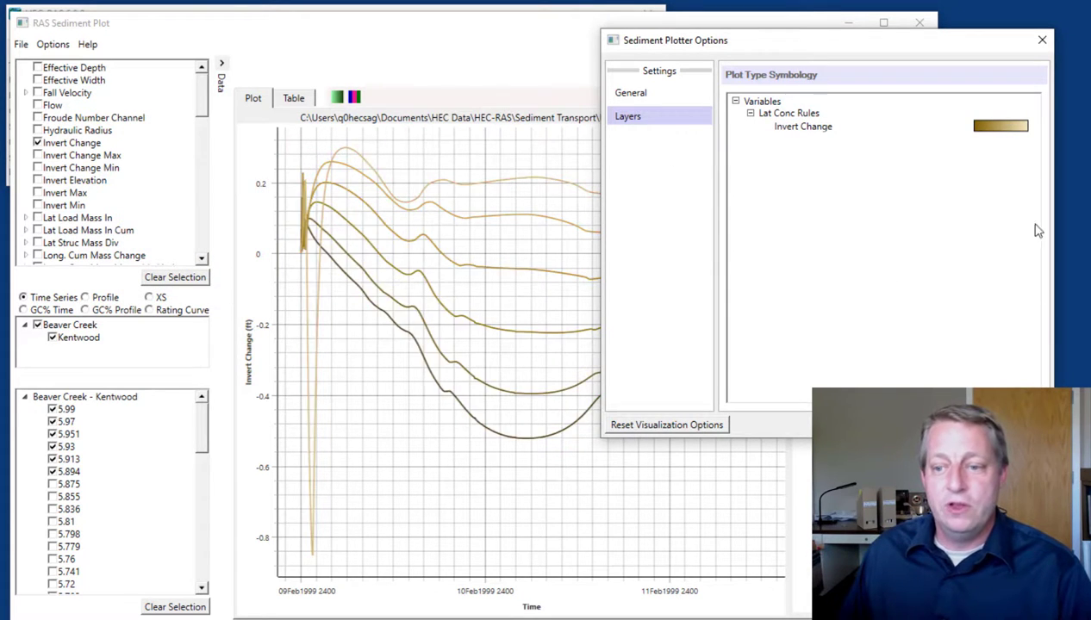
left_click(1043, 43)
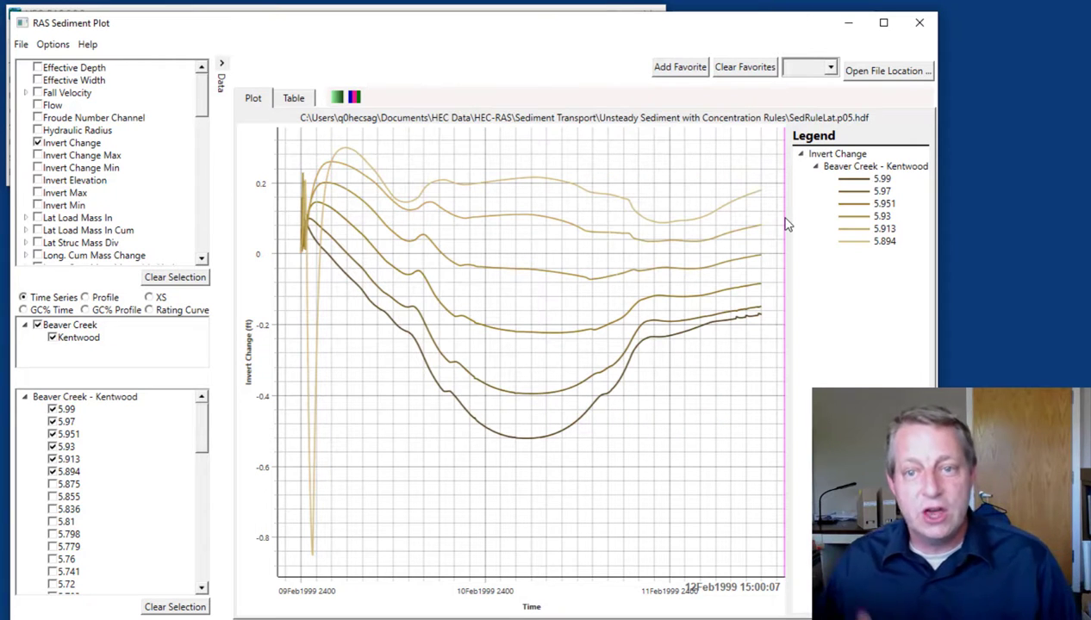
Deselect Invert Change, switch to the Profile plot type and clear its selected time steps
left_click(38, 143)
left_click_drag(199, 105, 200, 127)
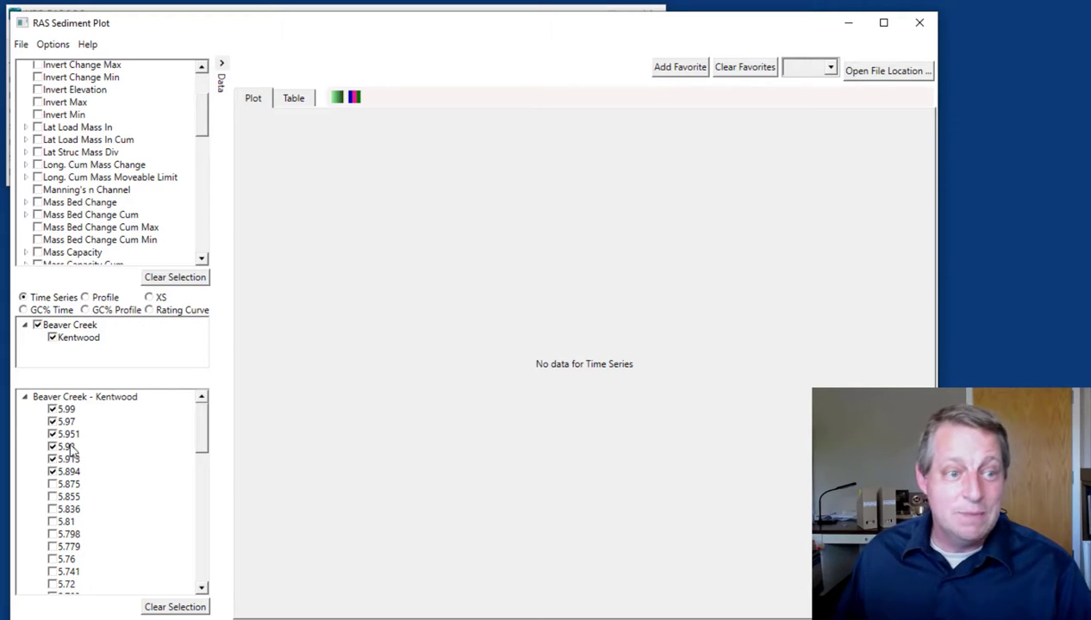
left_click(93, 297)
left_click(181, 607)
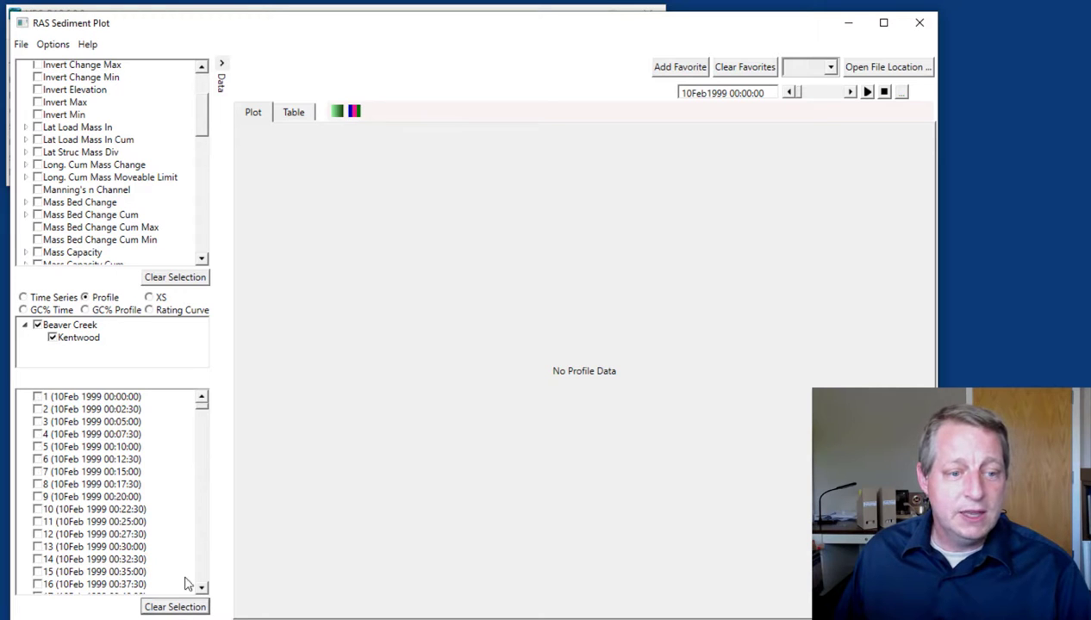
Plot the Long. Cum Mass Change profile for the last time step, 1440 (12Feb 1999 11:57:30)
left_click_drag(203, 410, 206, 602)
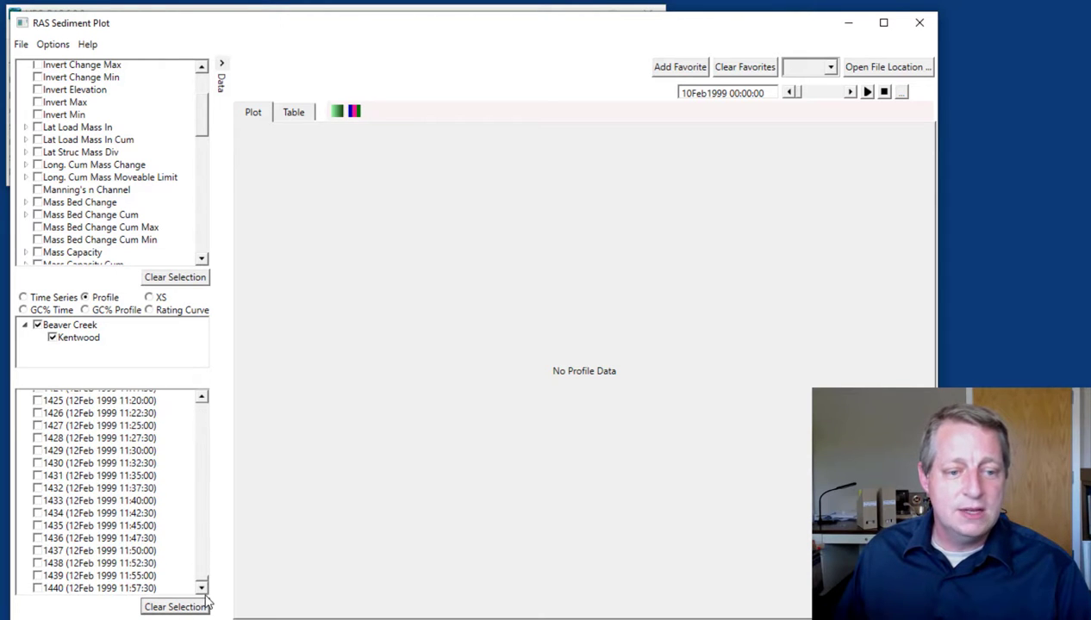
left_click(37, 588)
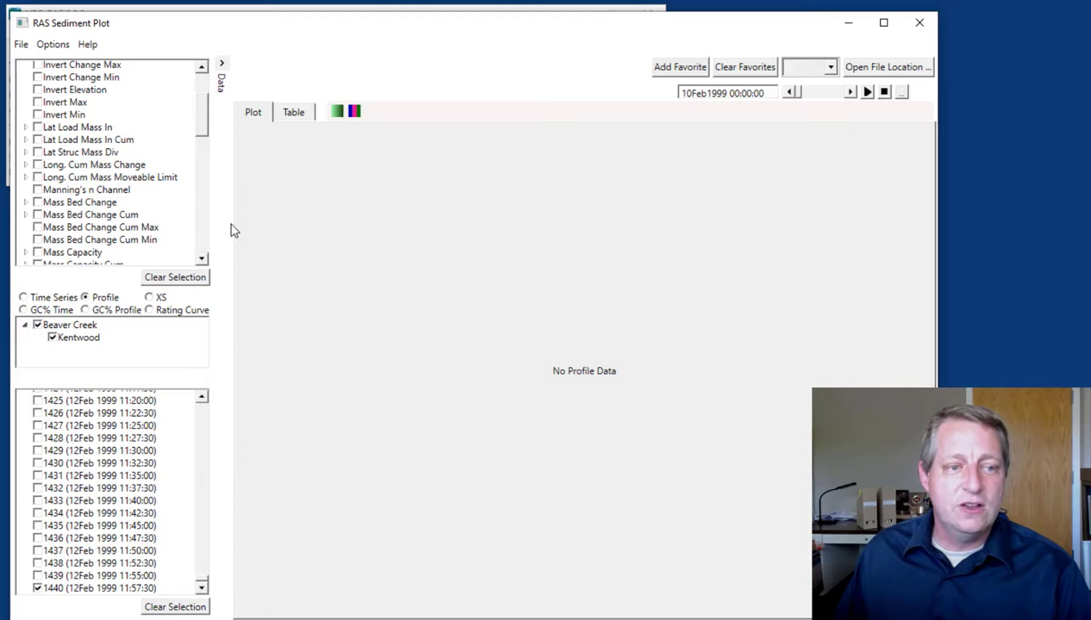
mouse_move(205, 120)
left_mouse_down()
mouse_move(205, 143)
mouse_move(203, 125)
left_mouse_up()
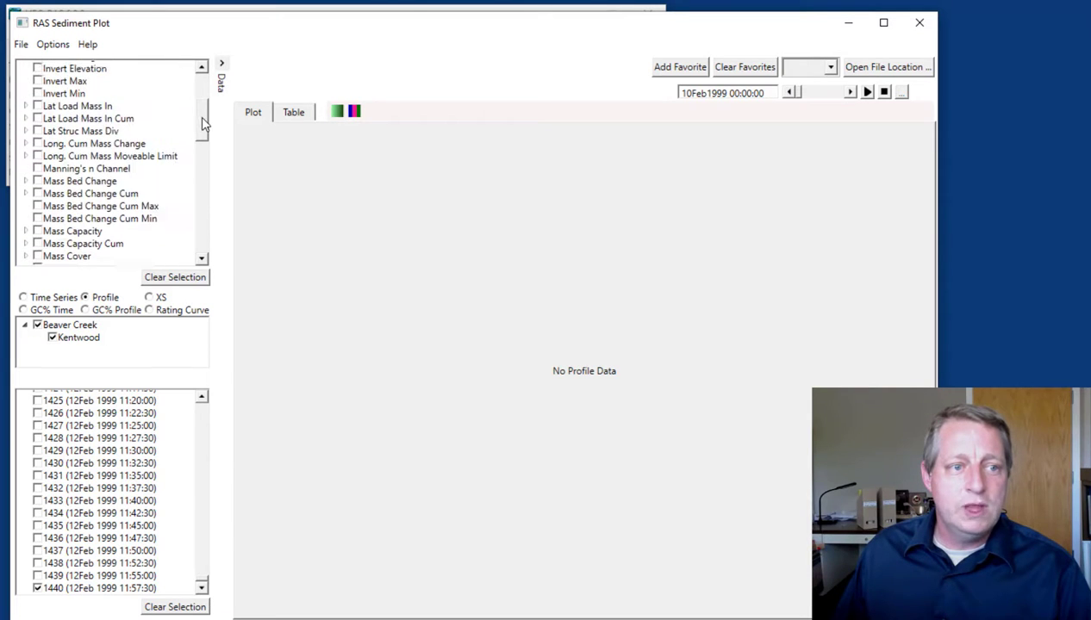
left_click(37, 144)
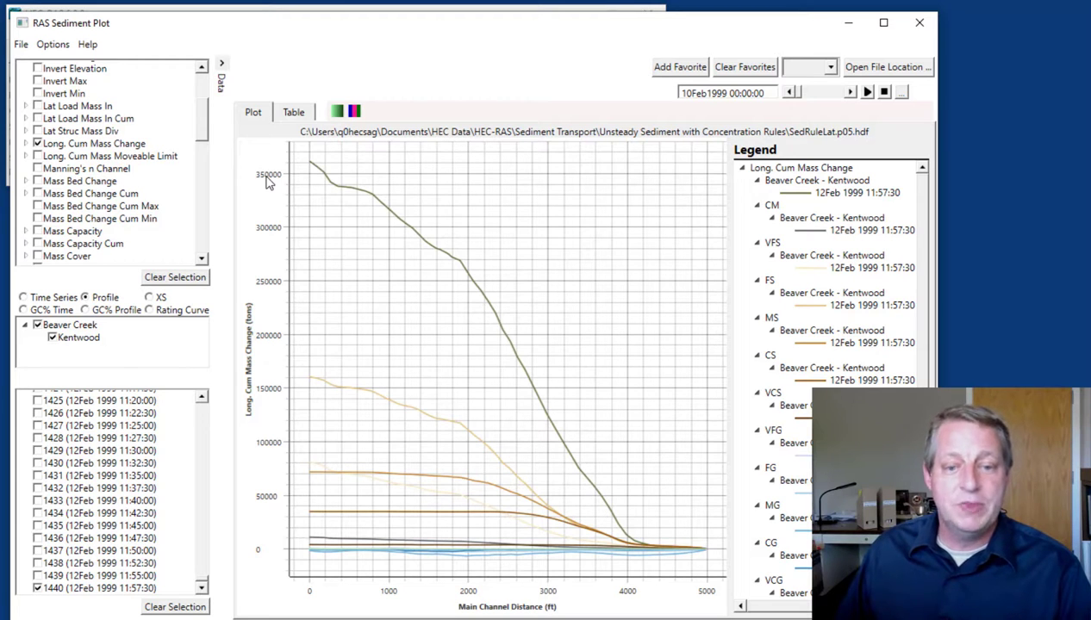
Expand the grain classes of Long. Cum Mass Change and limit the profile plot to Total
left_click(27, 144)
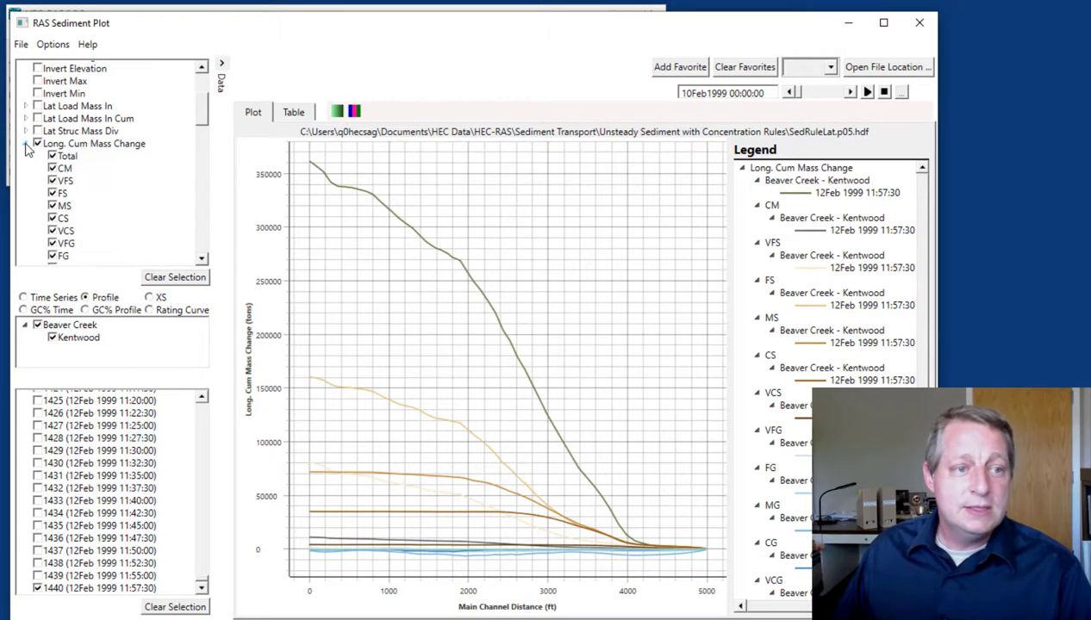
mouse_move(202, 110)
left_mouse_down()
mouse_move(204, 129)
mouse_move(201, 119)
left_mouse_up()
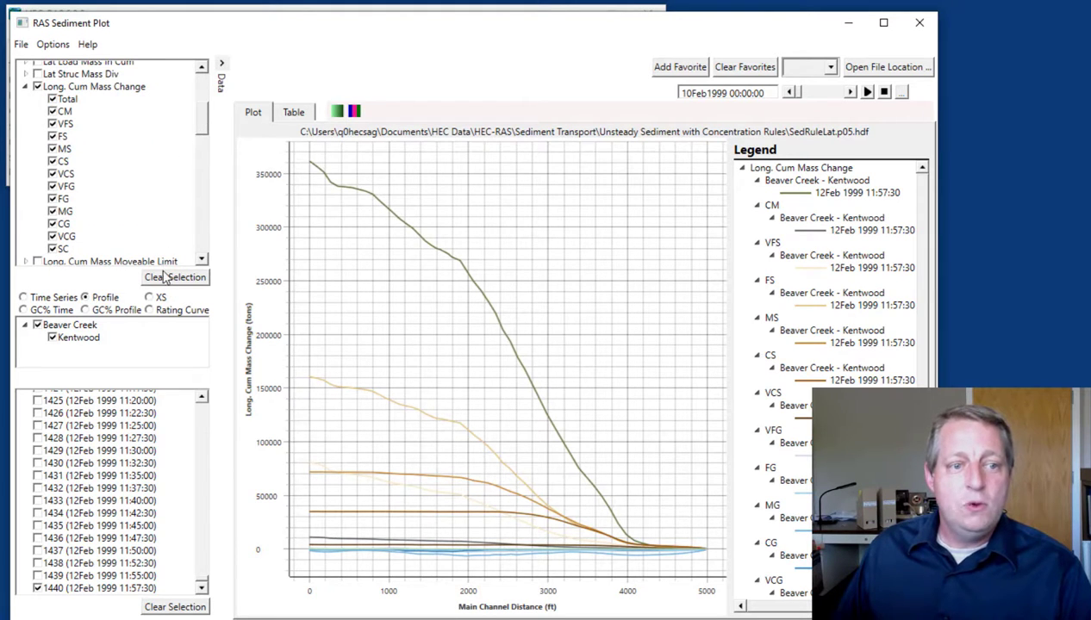
left_click(37, 87)
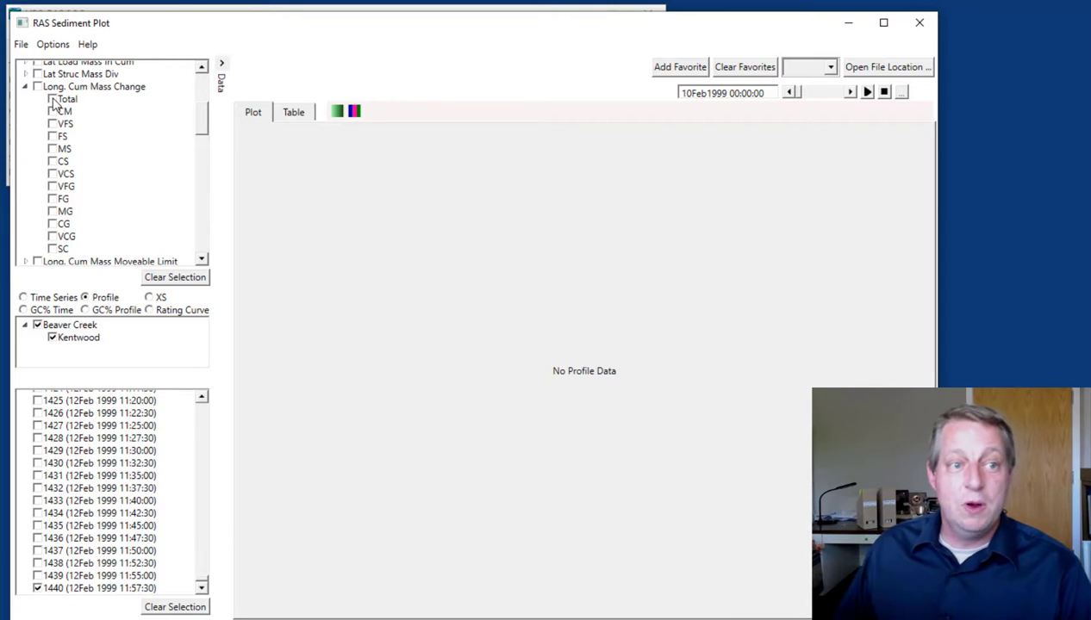
left_click(52, 100)
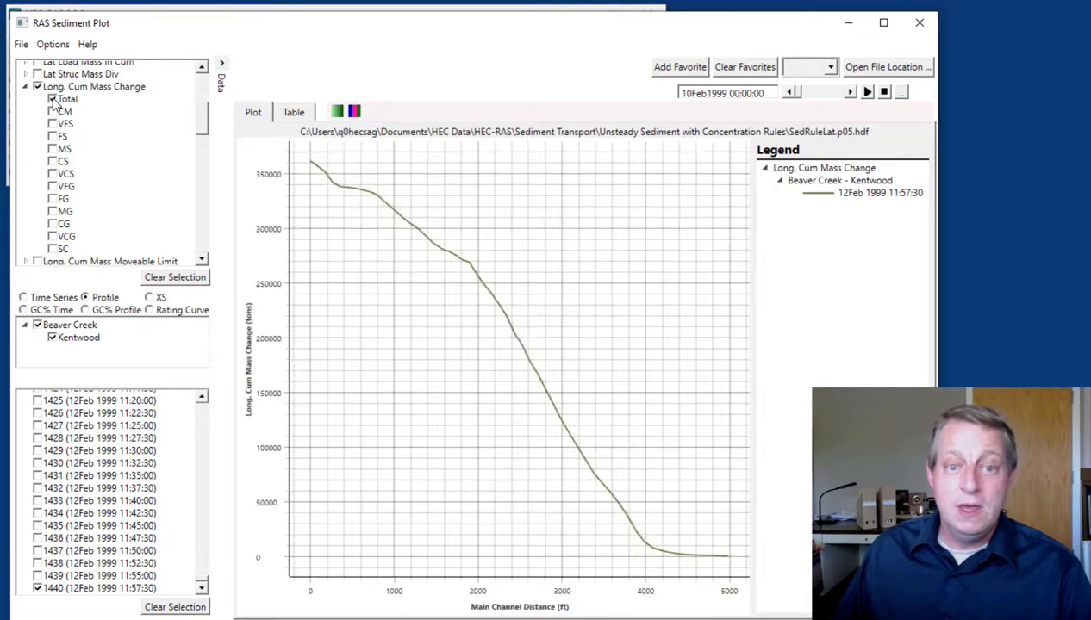
Overlay Total profiles for 12Feb 11:30:00, 11Feb 03:40:00, 10Feb 13:57:30 and 10Feb 00:02:30, and return to time step 1440 alone
left_click(37, 450)
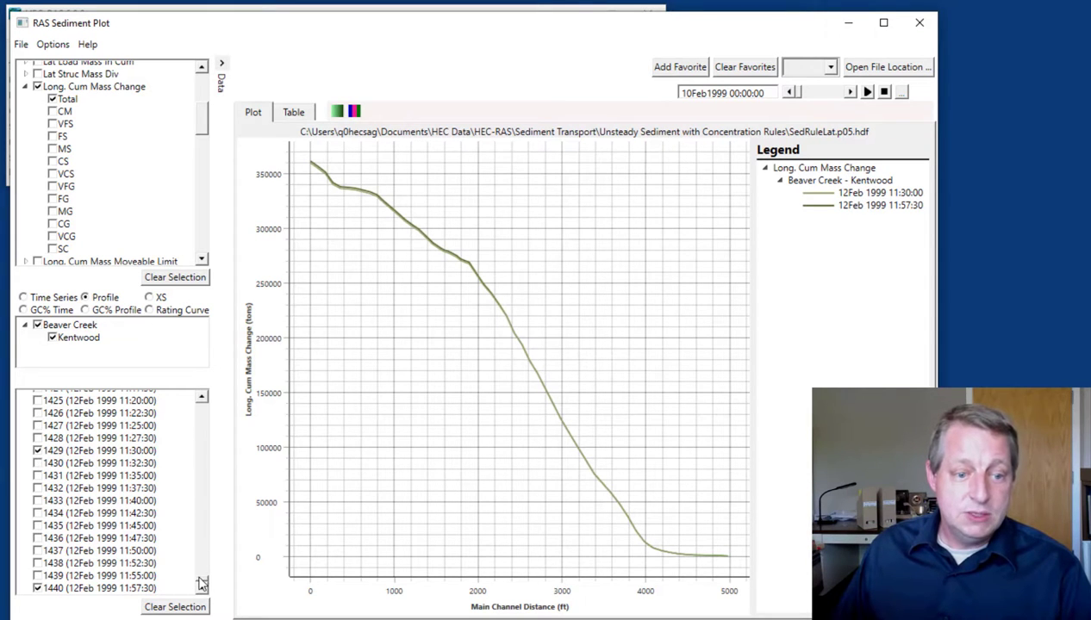
left_click_drag(199, 575, 199, 482)
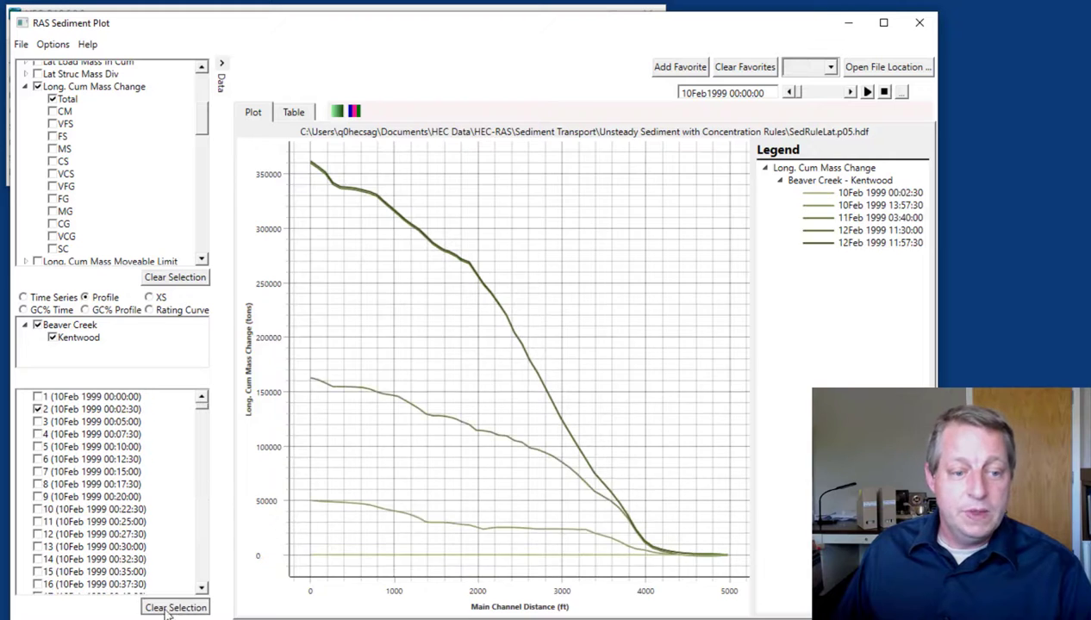
left_click(166, 608)
left_click_drag(200, 405, 209, 608)
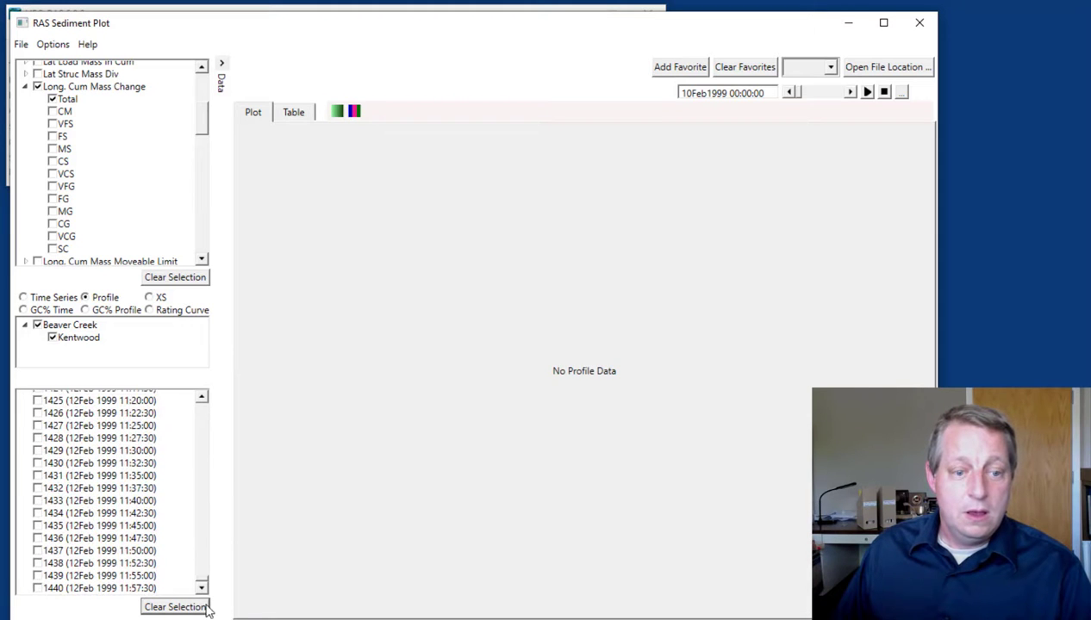
left_click(37, 587)
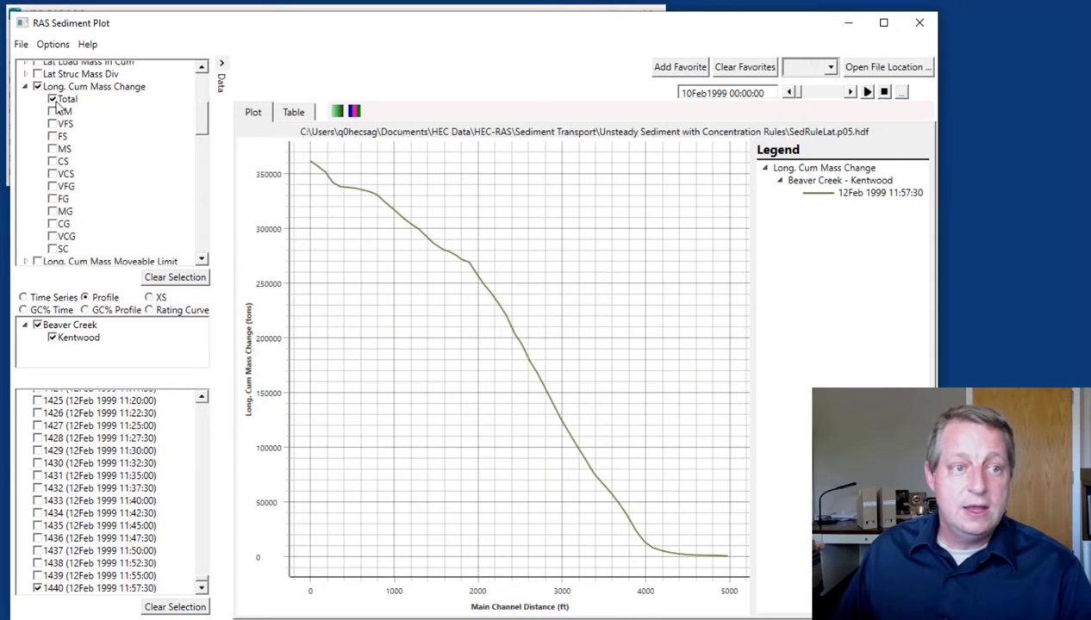
Add the MS, CS and VCS grain classes to the Total profile, clear the variables and replot all Long. Cum Mass Change classes
left_click(53, 149)
left_click(53, 161)
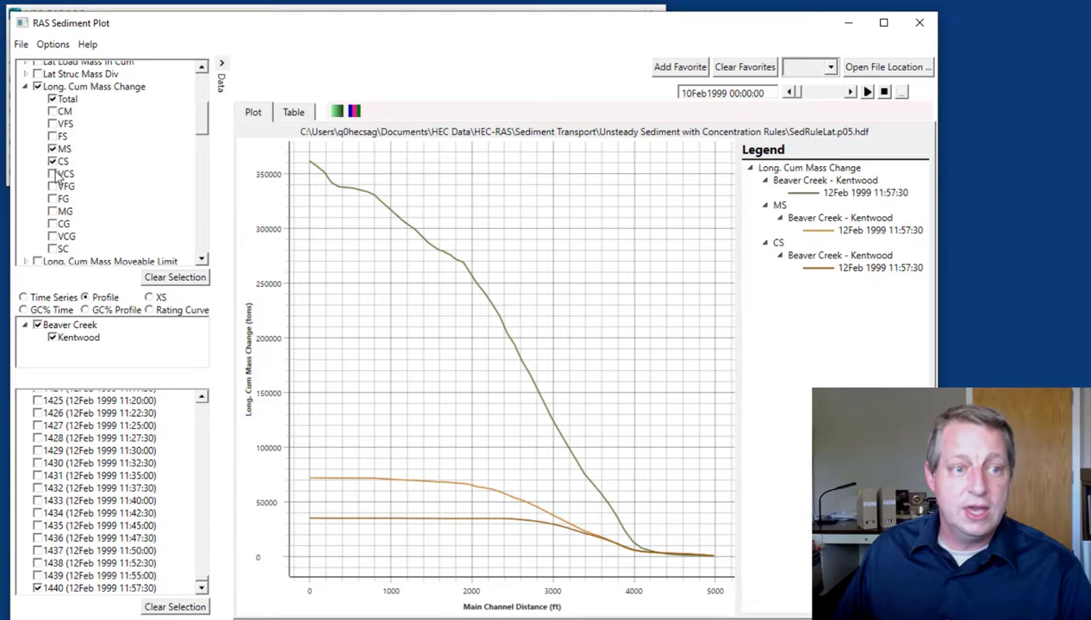
left_click(53, 174)
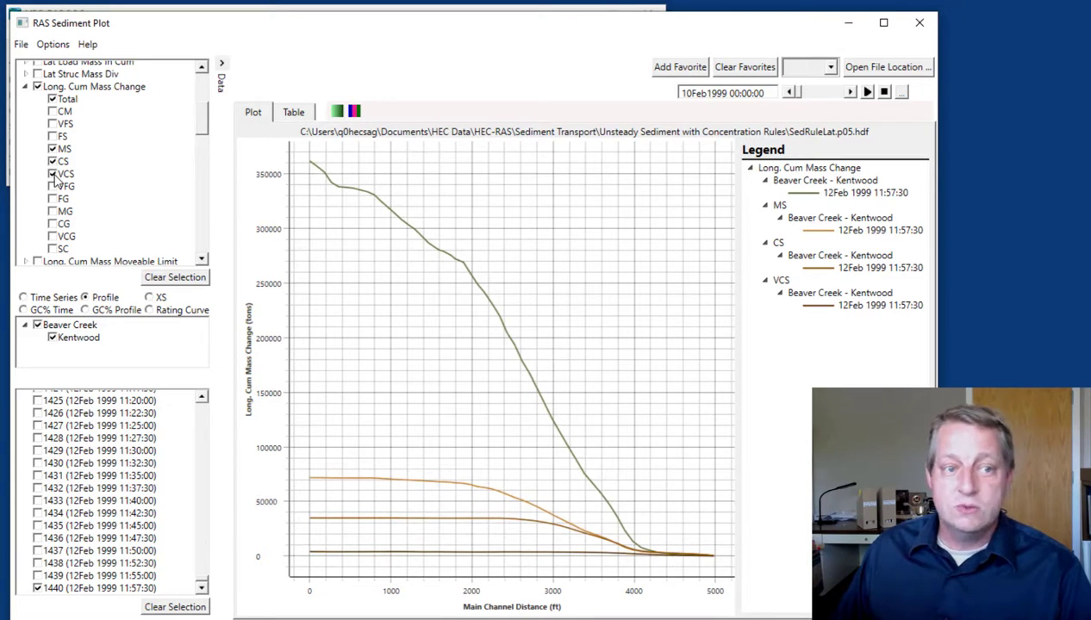
left_click(180, 276)
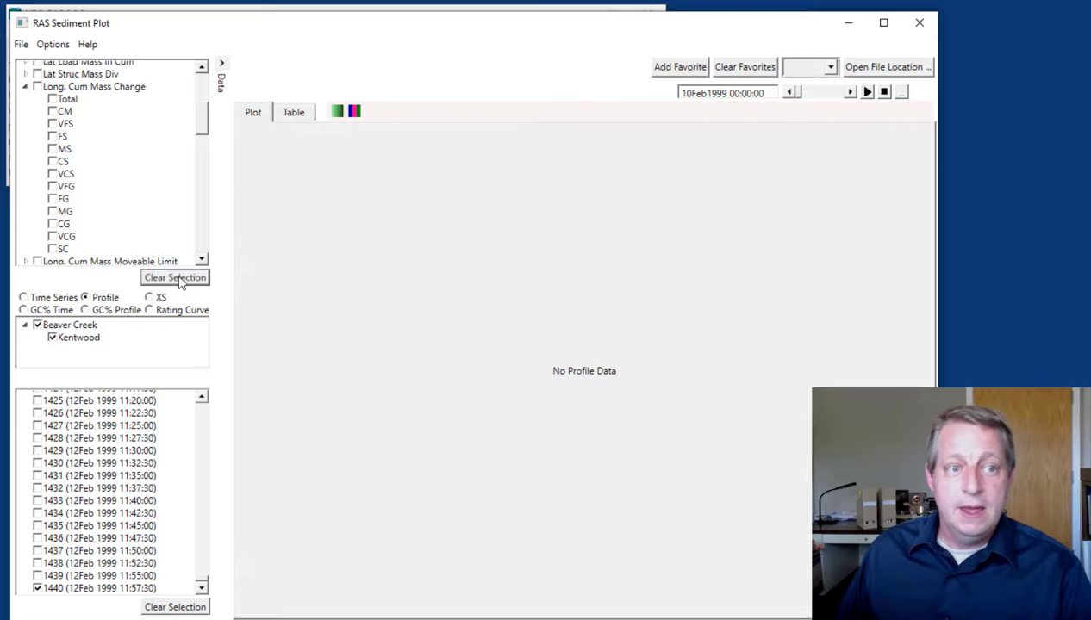
left_click(37, 87)
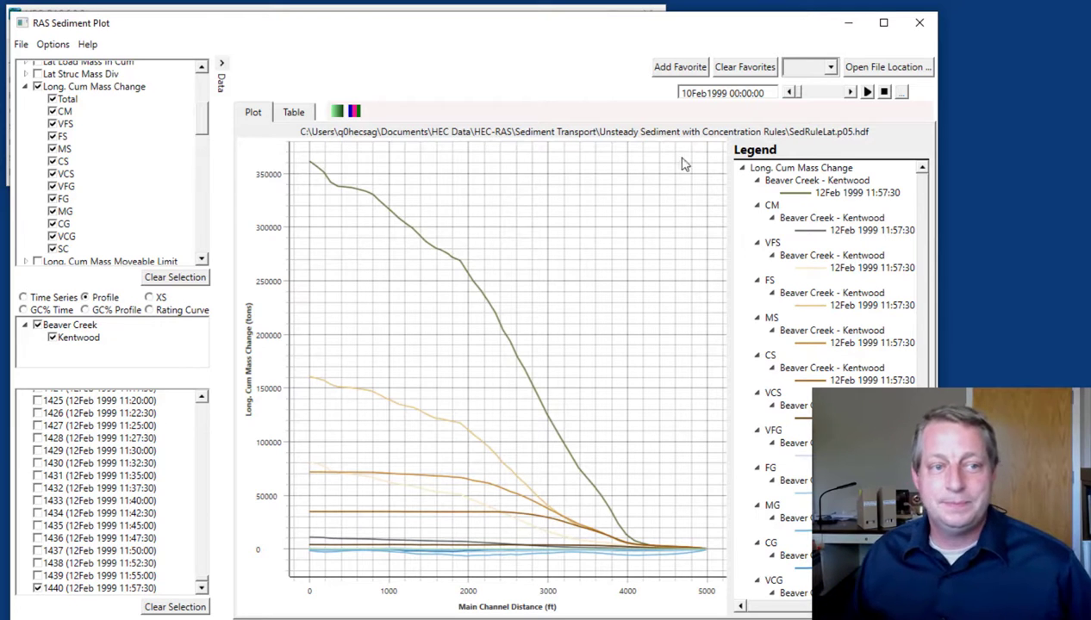
Collapse the Long. Cum Mass Change grain class list and deselect the variable to empty the profile plot
left_click(406, 10)
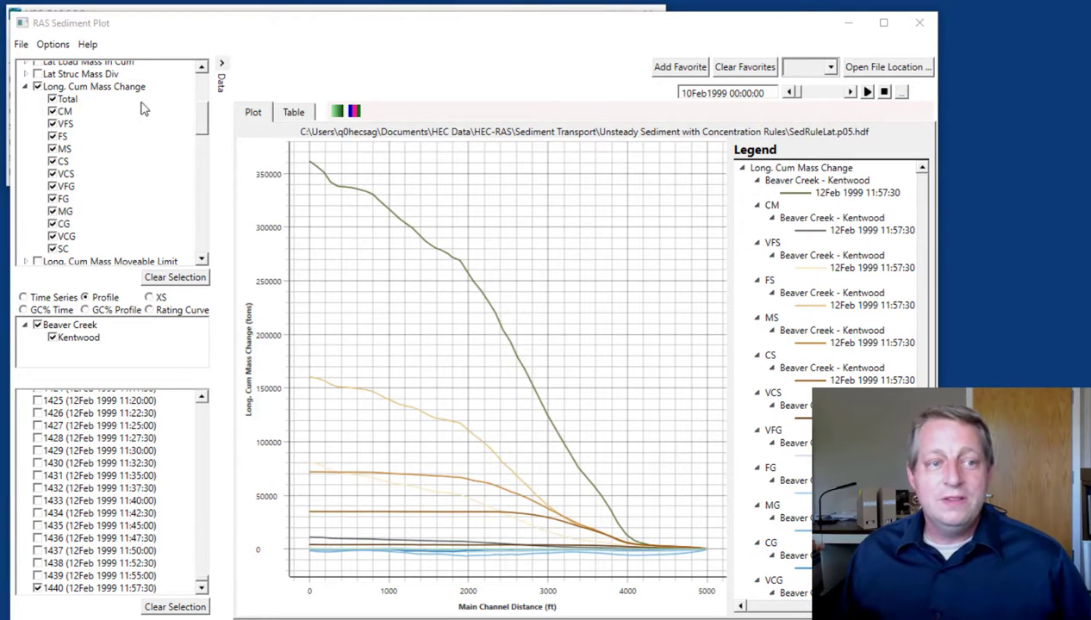
left_click(26, 87)
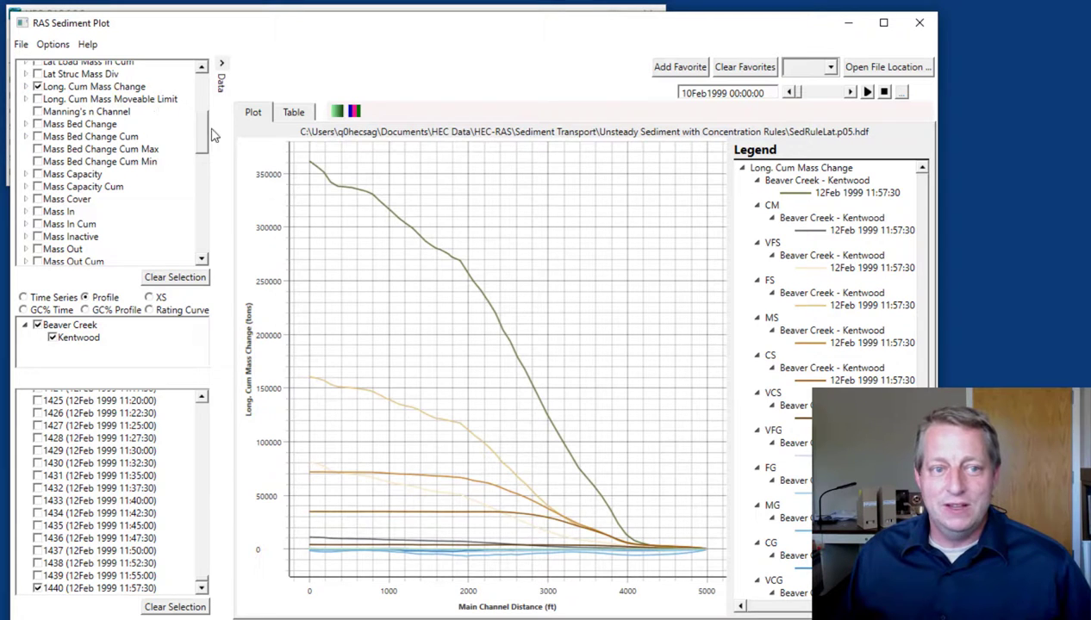
scroll(204, 107, "up", 1)
left_click_drag(205, 107, 205, 75)
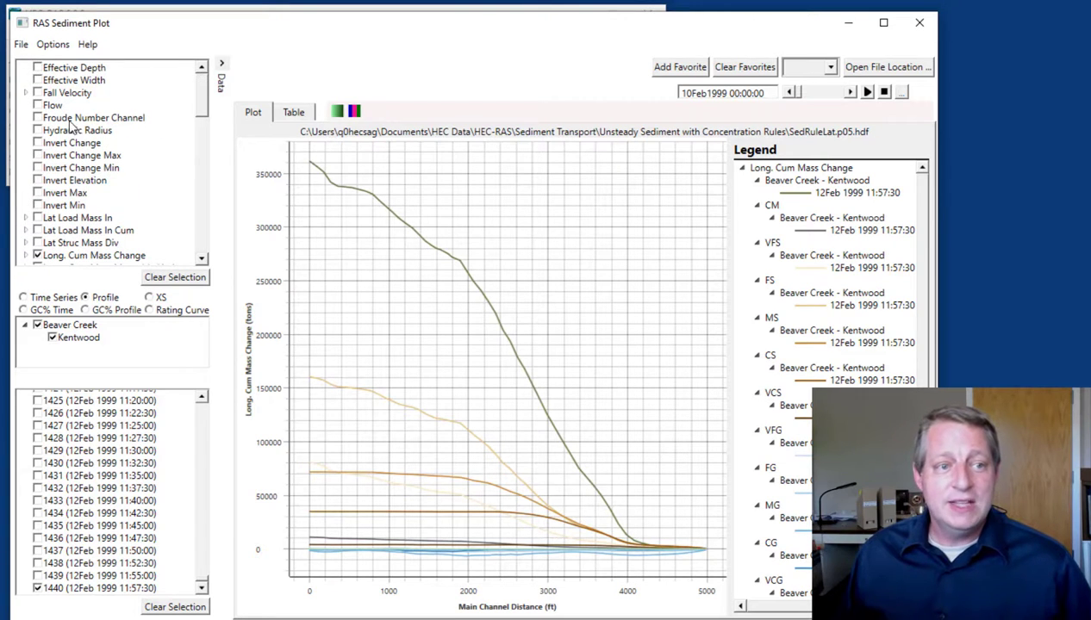
left_click(37, 255)
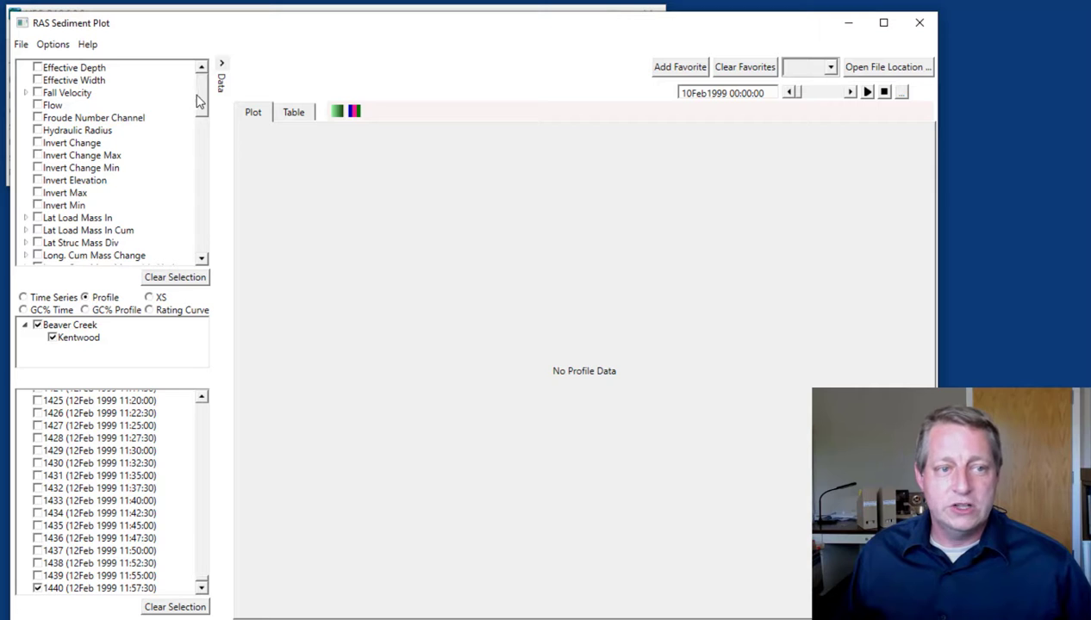
Plot the Water Surface and Invert Elevation profiles together for time step 1440
scroll(43, 112, "down", 12)
scroll(43, 112, "up", 4)
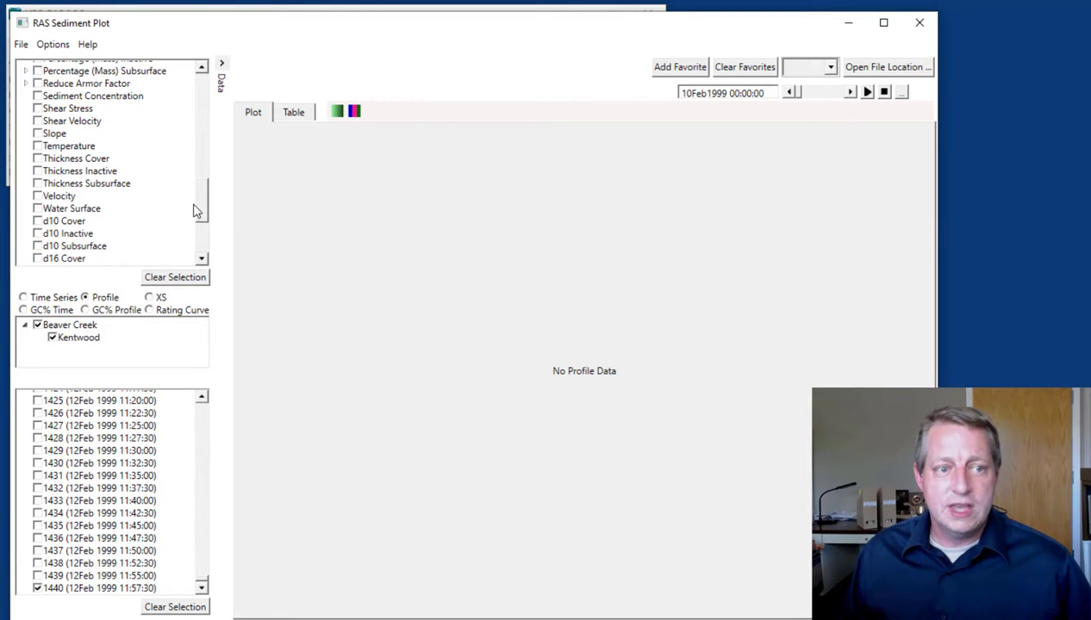
left_click(39, 208)
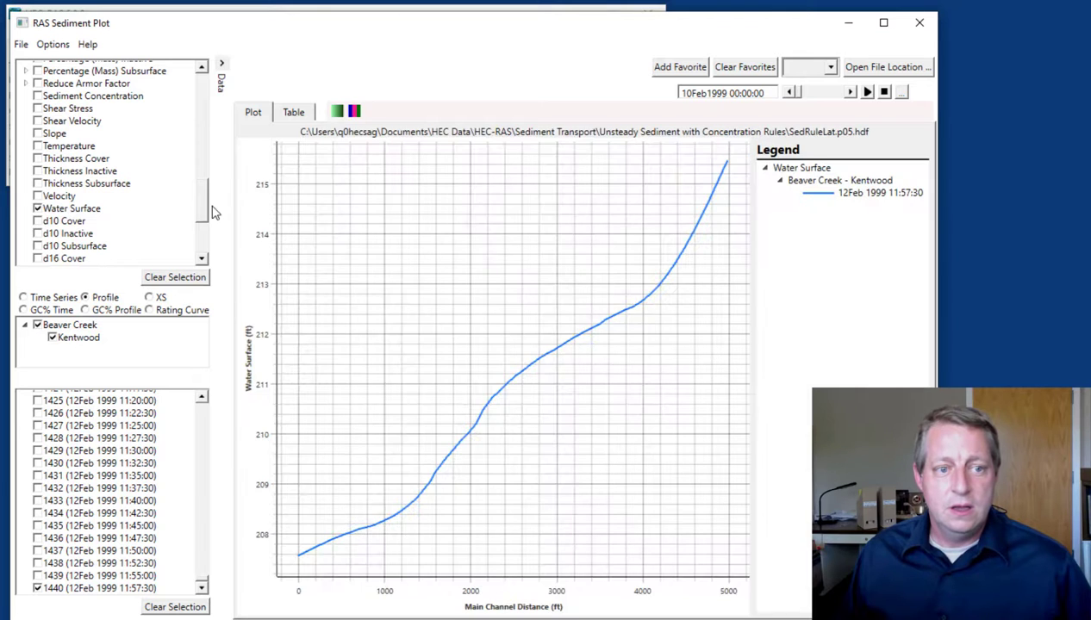
left_click_drag(200, 213, 199, 97)
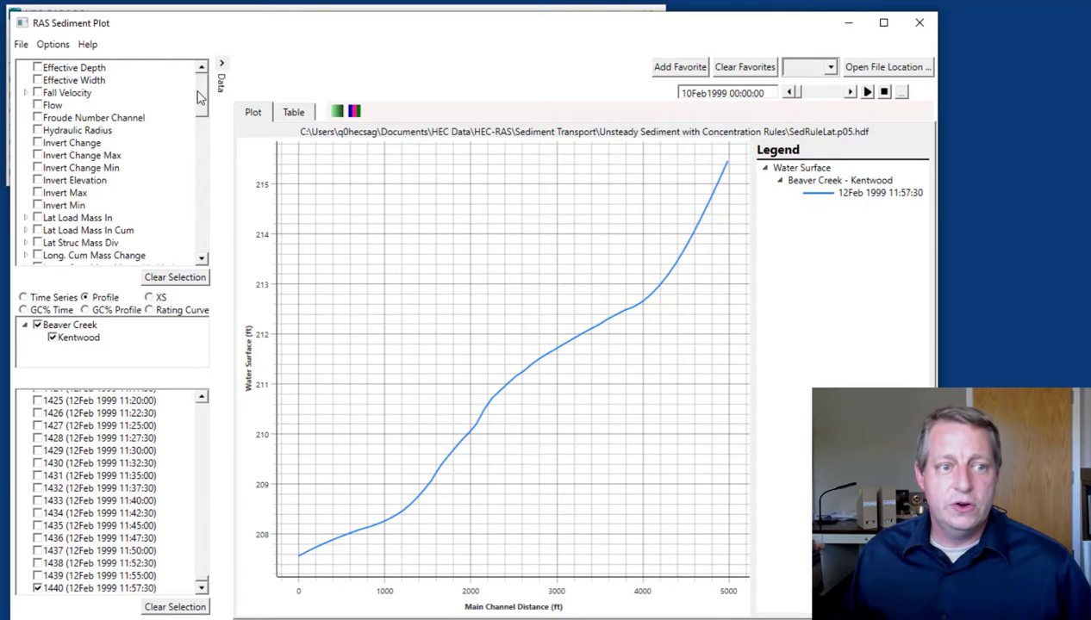
left_click(37, 181)
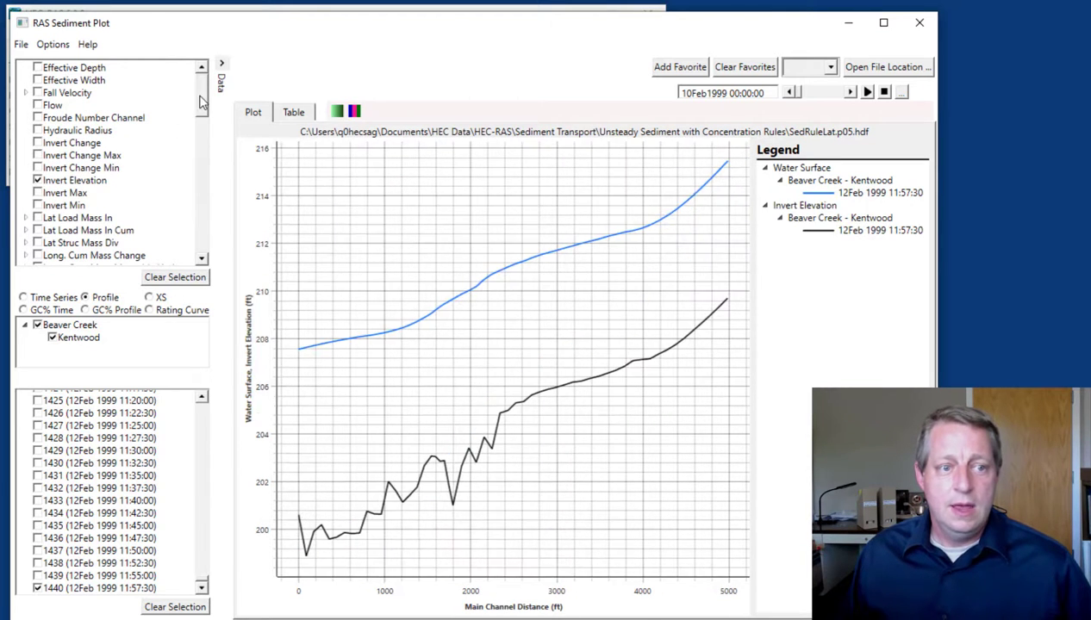
Add Lat Struc Mass Div to the profile plot and advance the plot through the simulation time
scroll(200, 103, "down", 2)
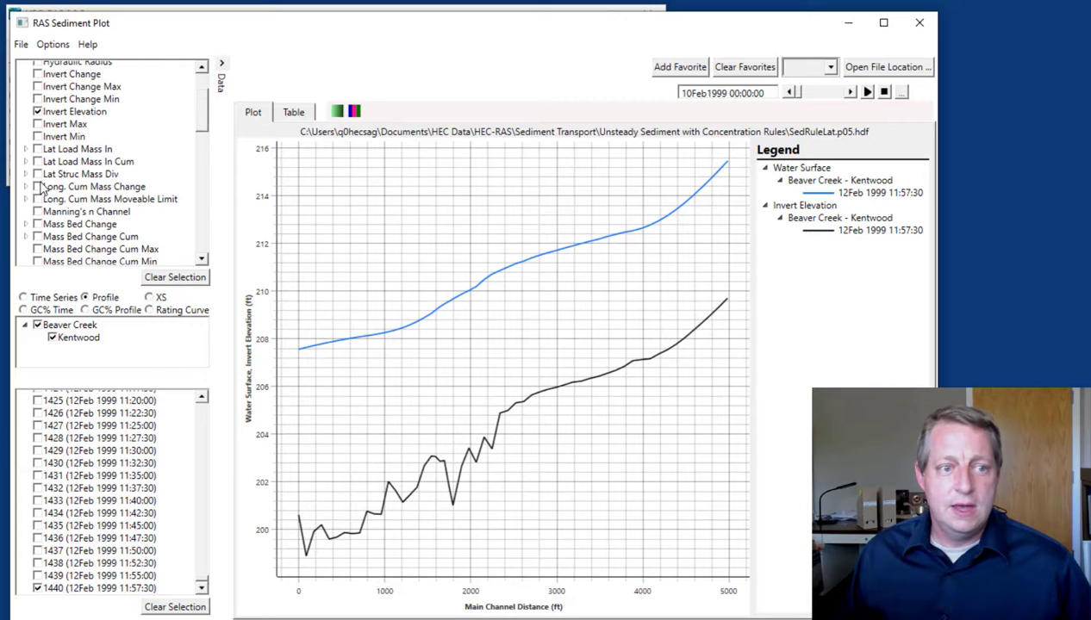
left_click(37, 174)
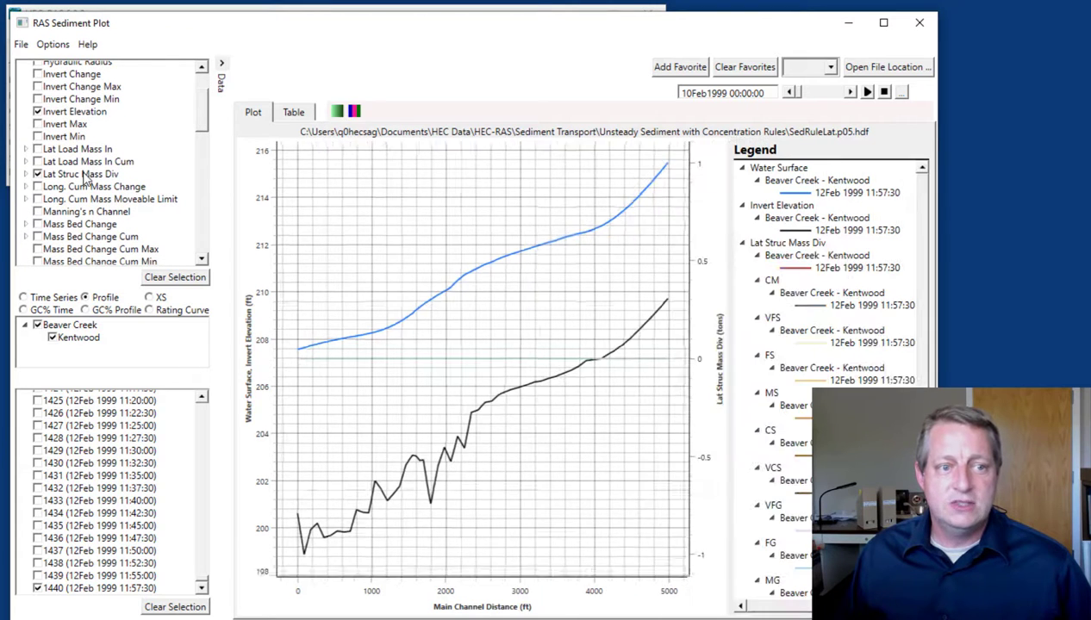
left_click_drag(791, 92, 832, 93)
left_click_drag(204, 127, 199, 95)
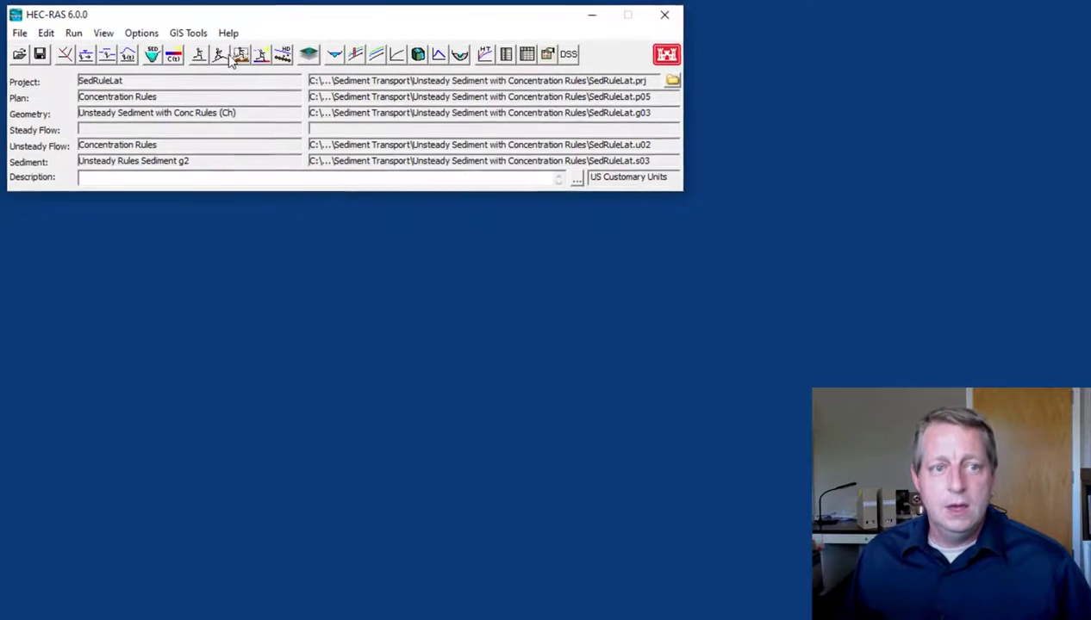
Open the Unsteady Flow Analysis window for the Concentration Rules plan and place it over the main window
left_click(242, 61)
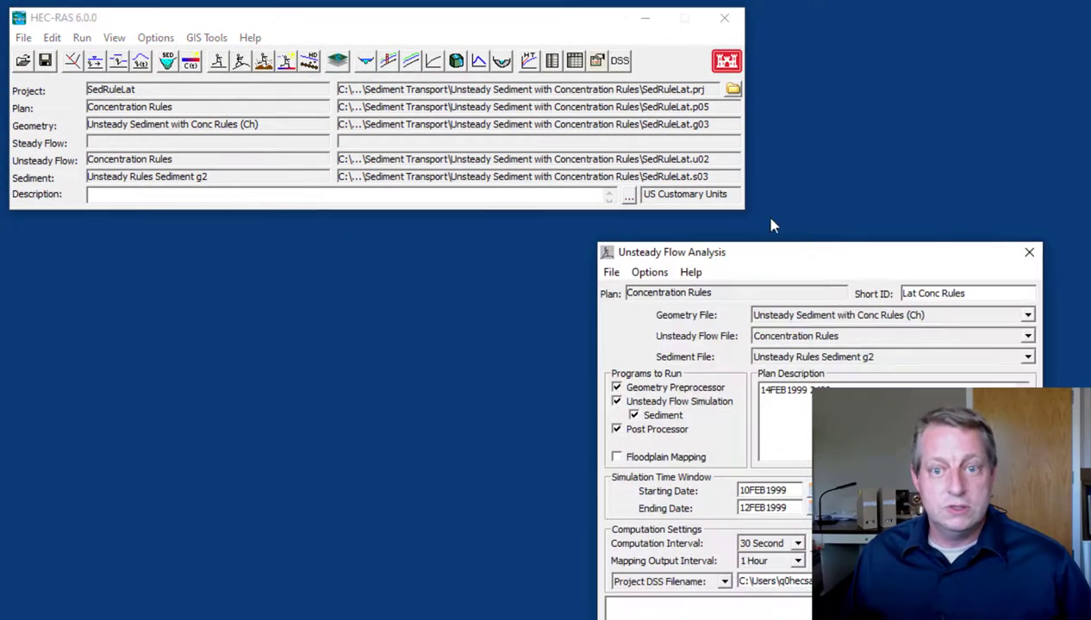
left_click_drag(829, 252, 414, 36)
left_click(234, 55)
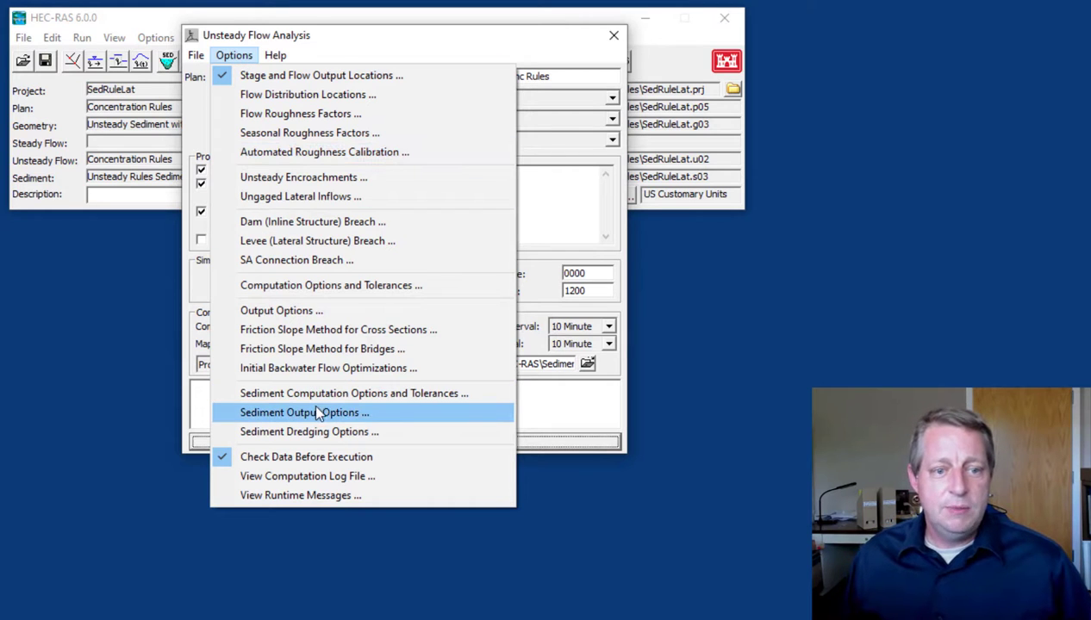
left_click(73, 115)
left_click(264, 60)
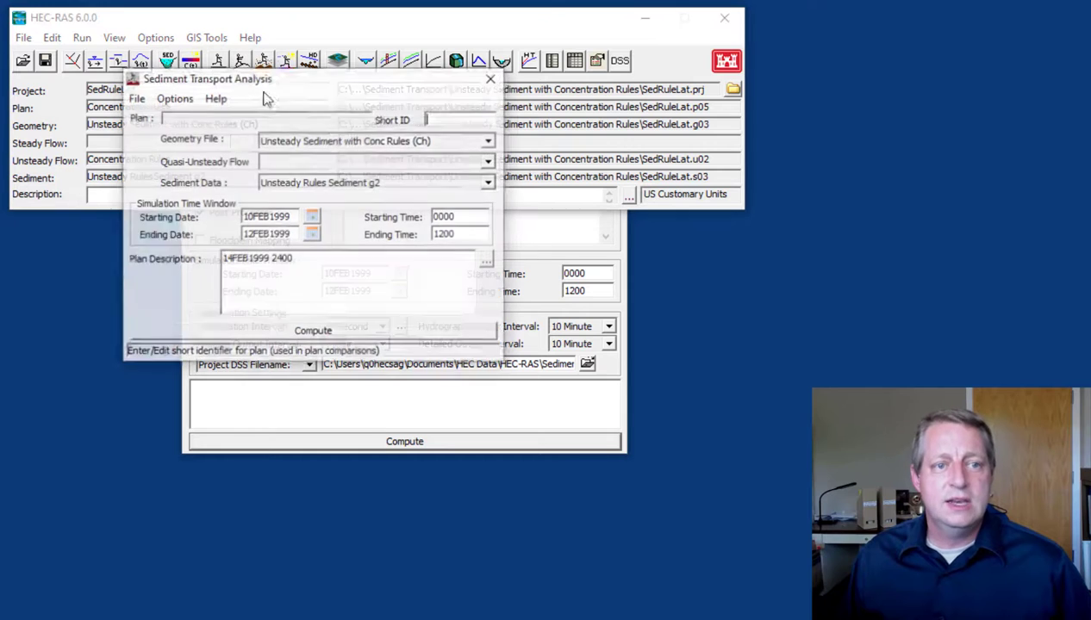
left_click(177, 100)
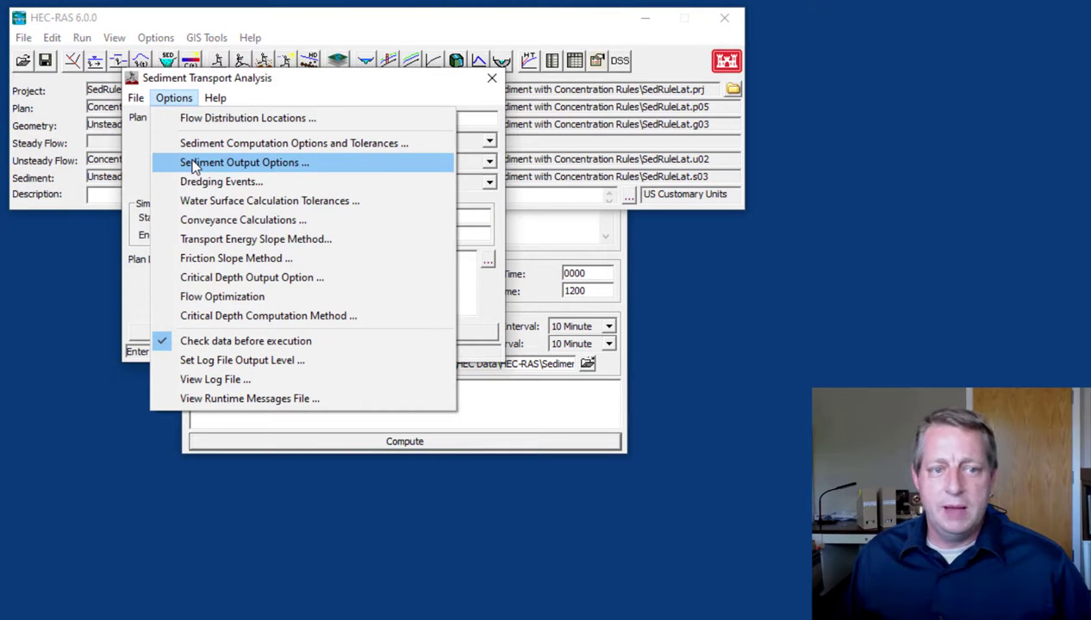
left_click(491, 78)
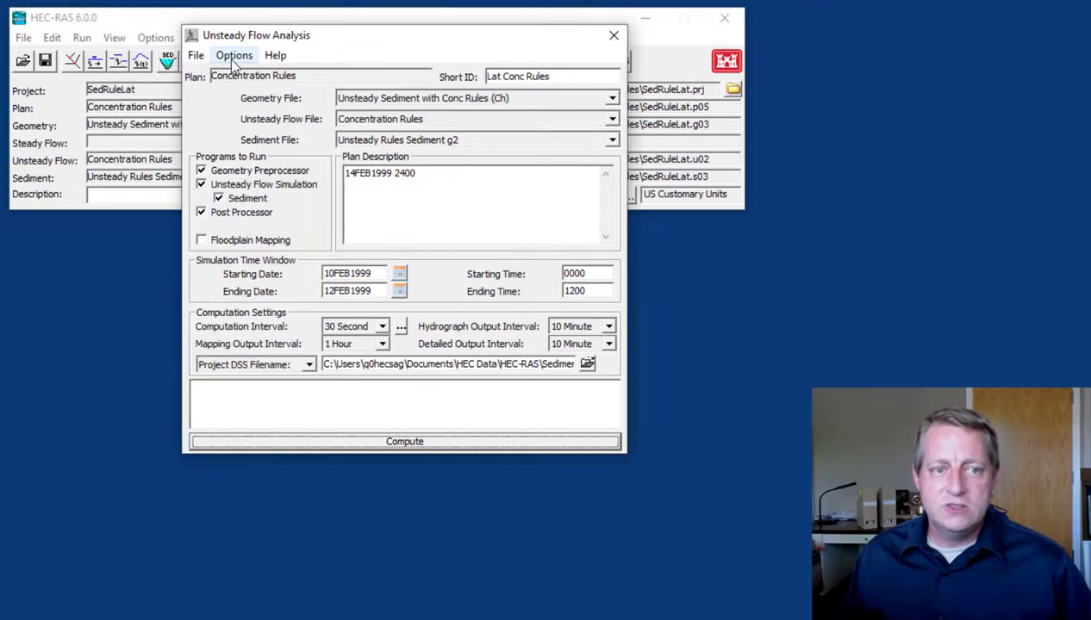
Open the sediment output options of the unsteady flow plan and set the Output Level to Only Customized
left_click(233, 60)
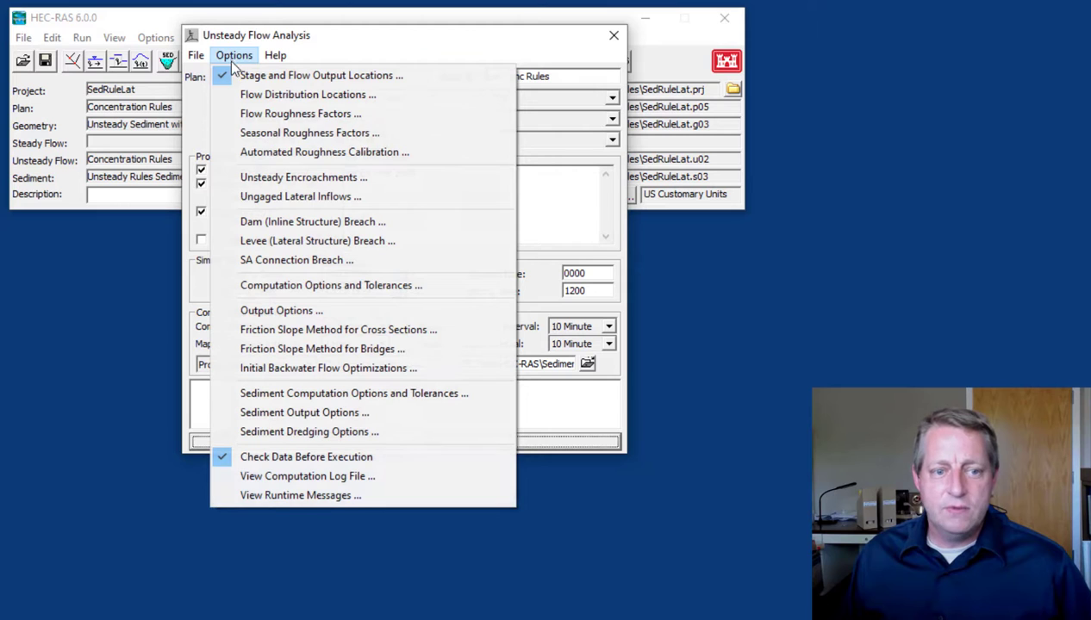
left_click(314, 410)
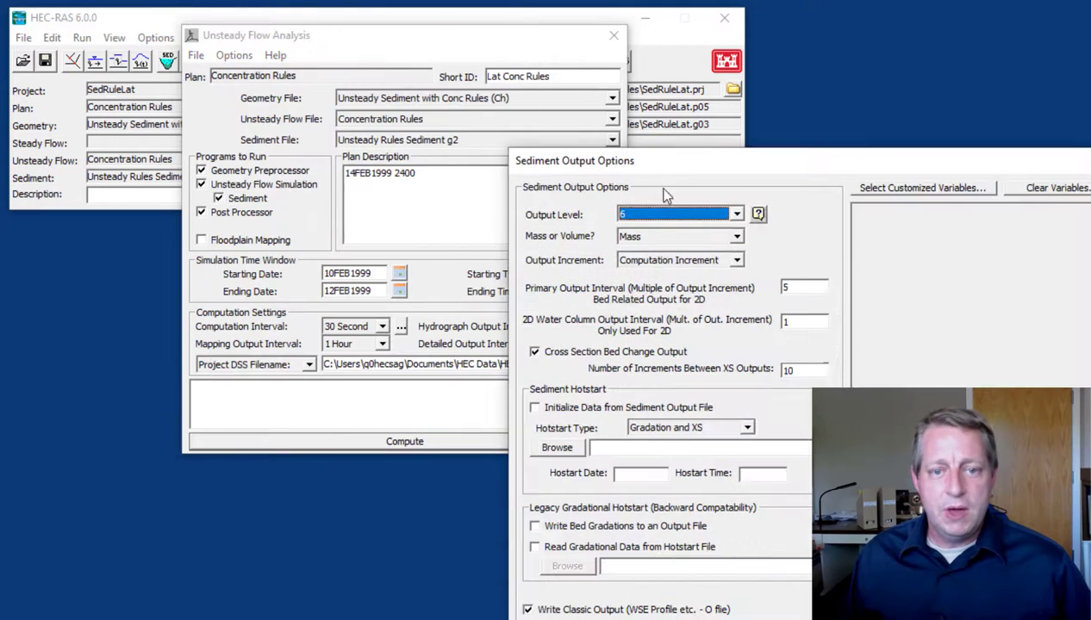
left_click_drag(723, 161, 523, 23)
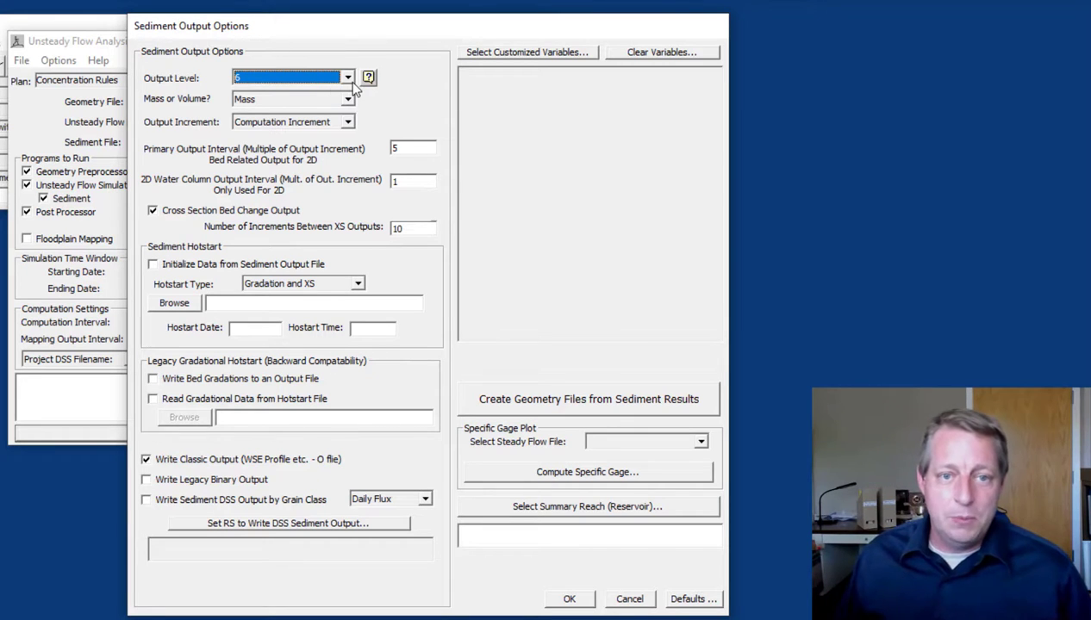
left_click(348, 78)
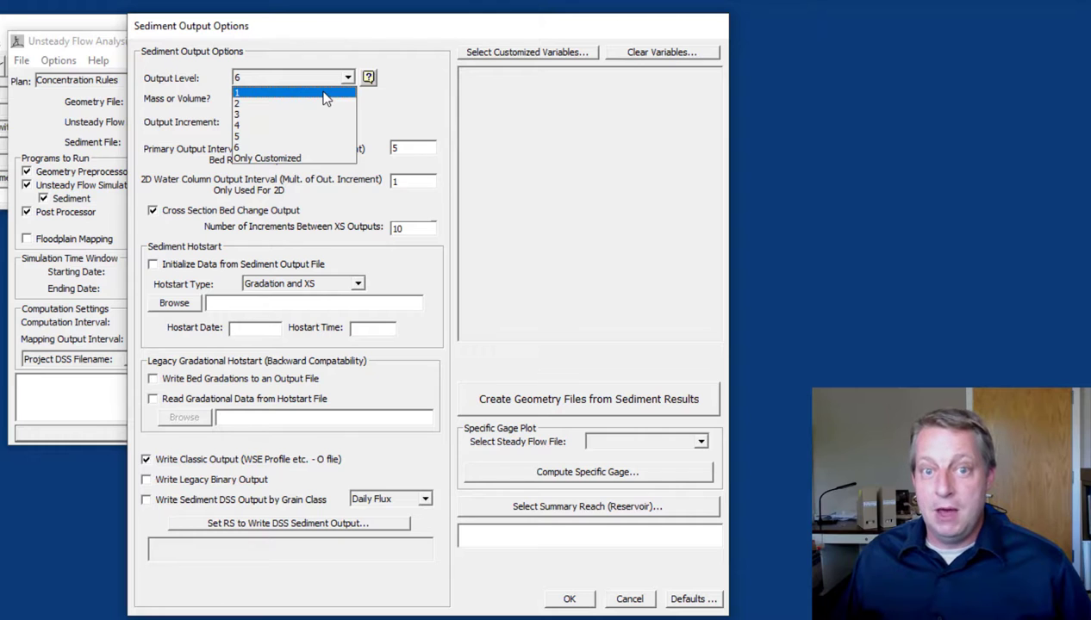
left_click(309, 159)
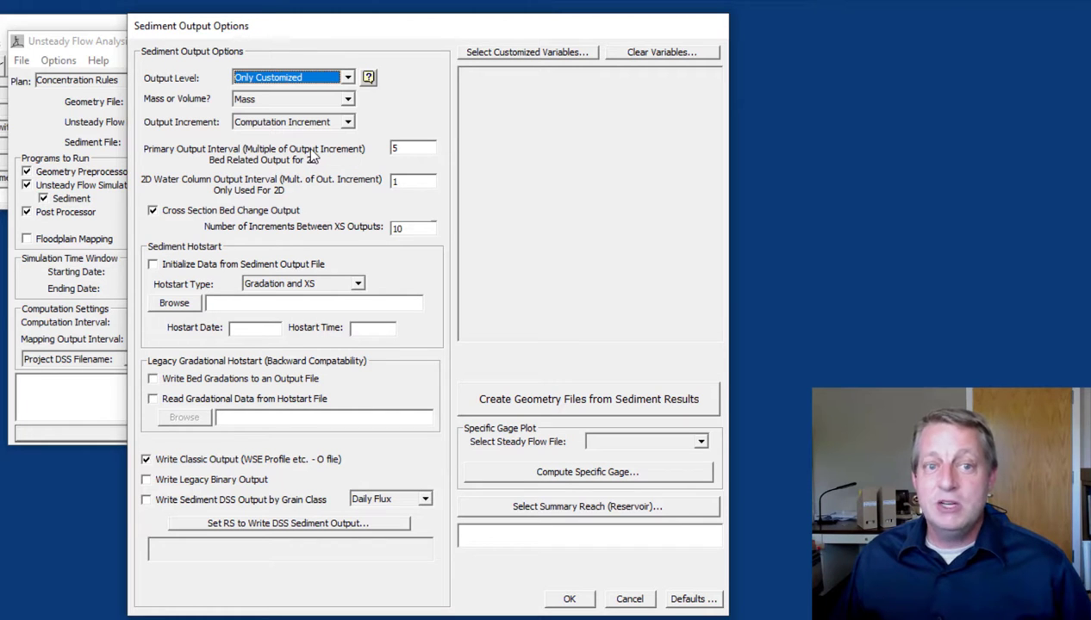
Open the customized variable selection and add Invert Elevation and Water Surface to the selected variables
left_click(509, 53)
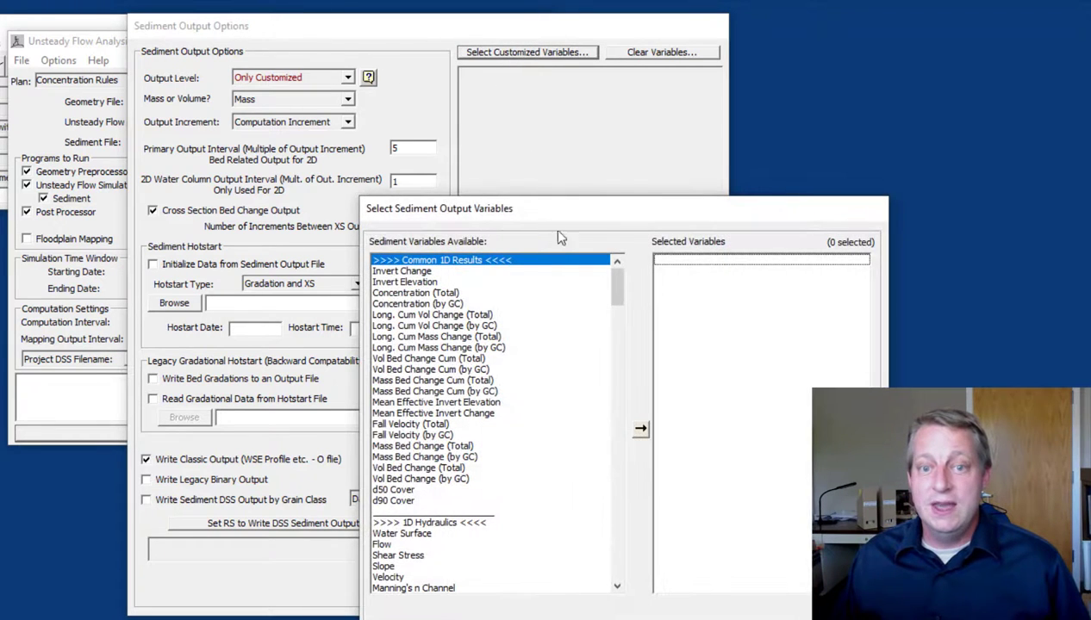
left_click_drag(559, 216, 330, 38)
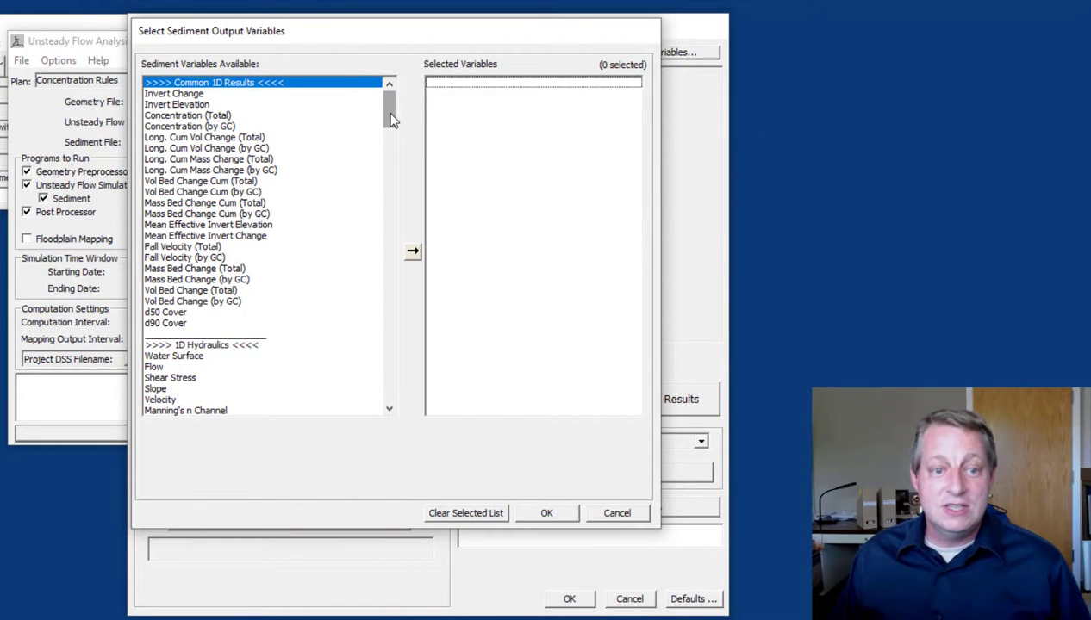
left_click_drag(391, 119, 369, 90)
double_click(332, 95)
double_click(466, 85)
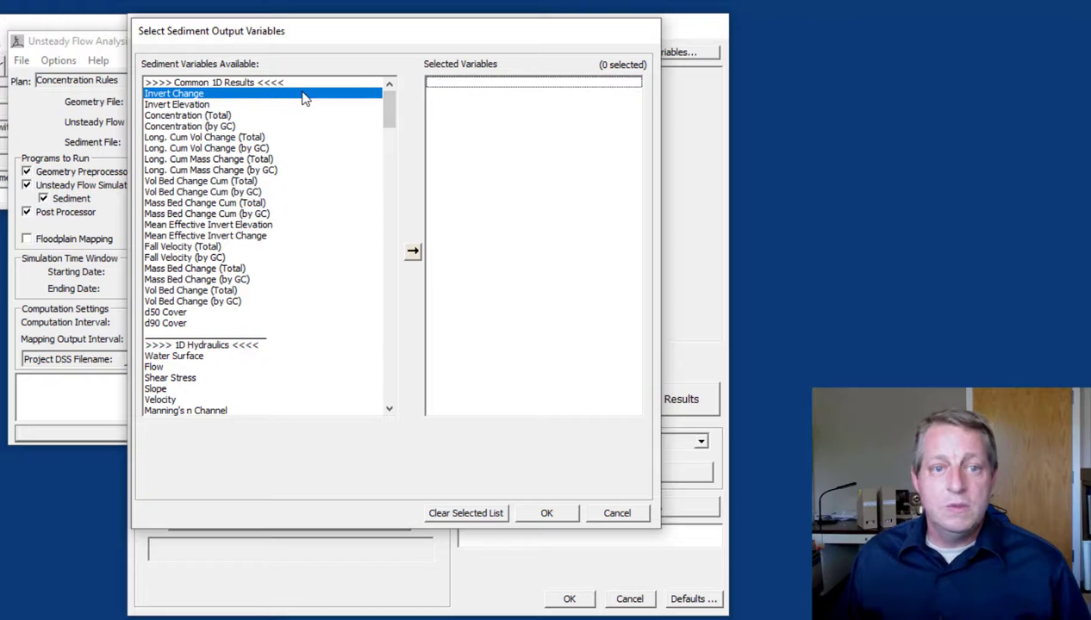
left_click(189, 96)
double_click(185, 105)
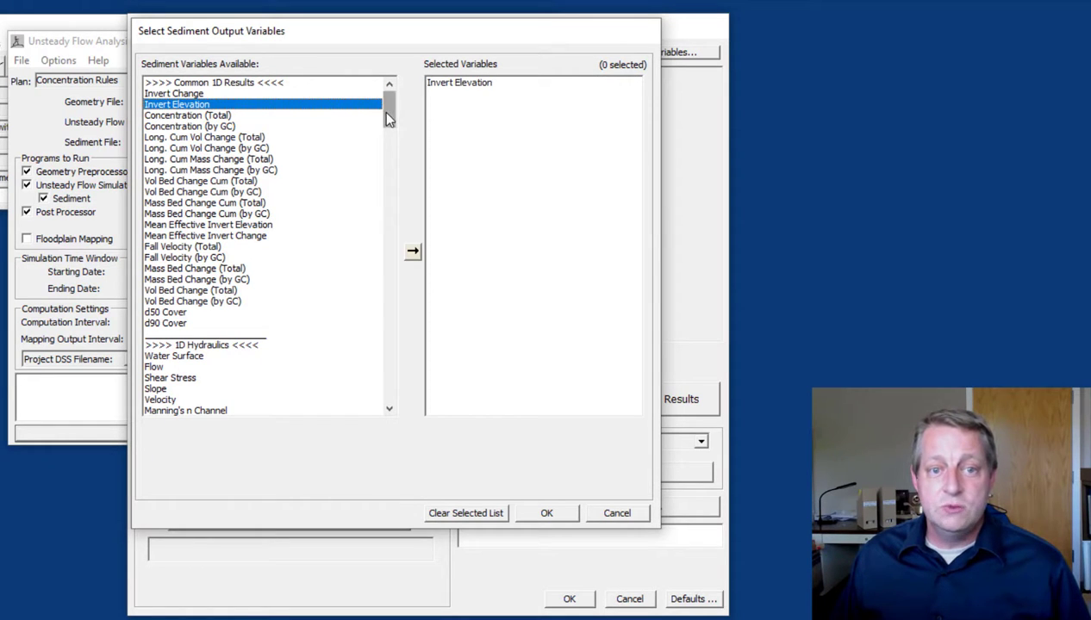
left_click(202, 346)
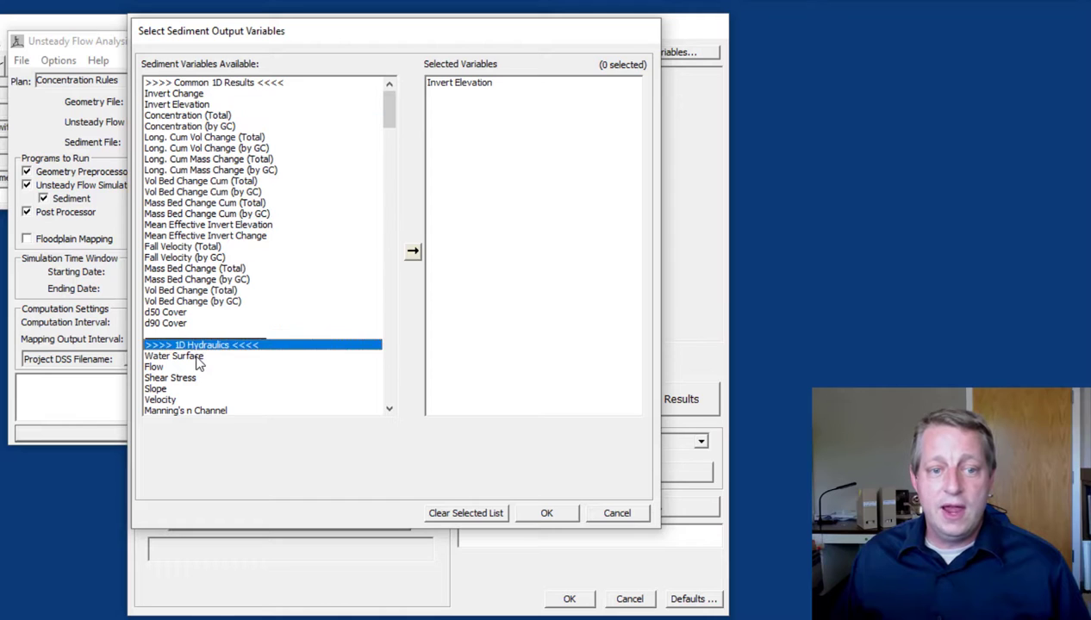
left_click(199, 359)
double_click(198, 361)
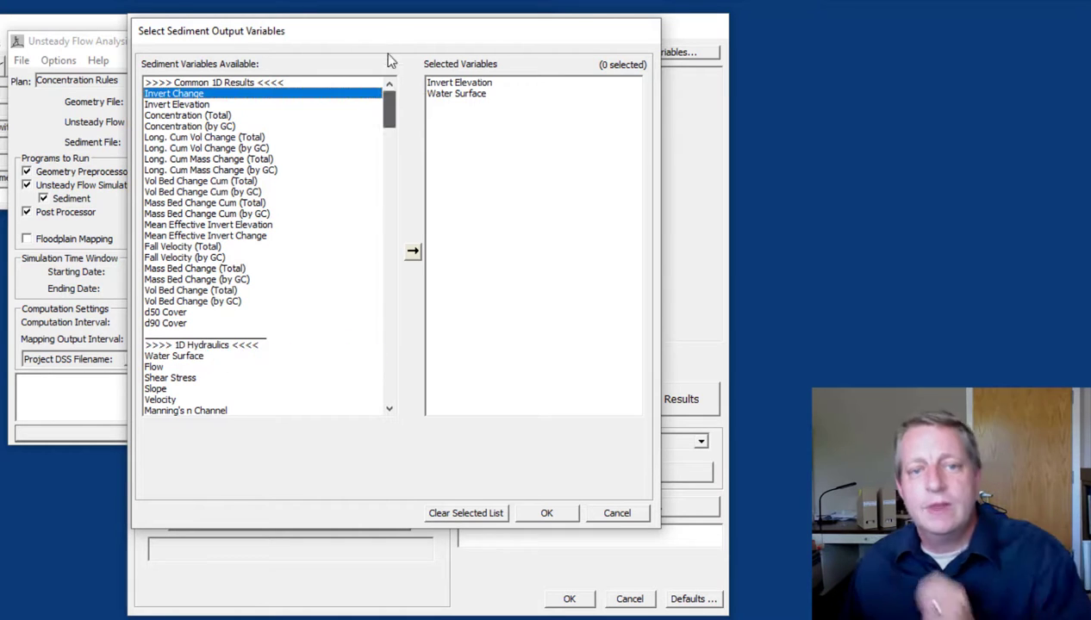
Add Lat Struc Mass (Total) and Lat Struc Mass (by GC) to the customized variables and accept the sediment output options
left_click_drag(387, 94, 382, 120)
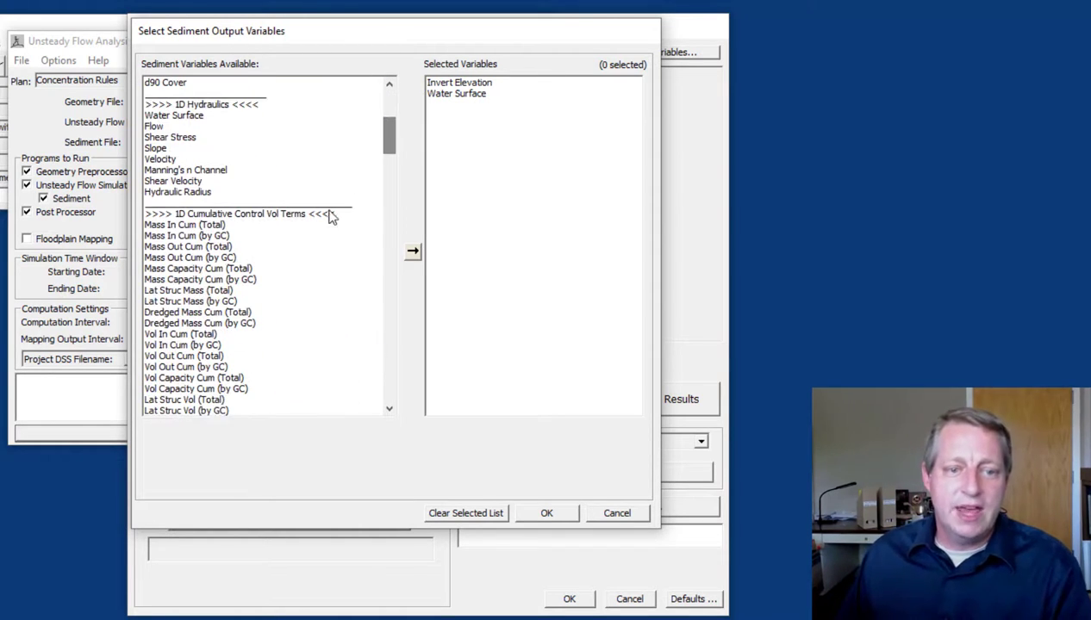
double_click(219, 292)
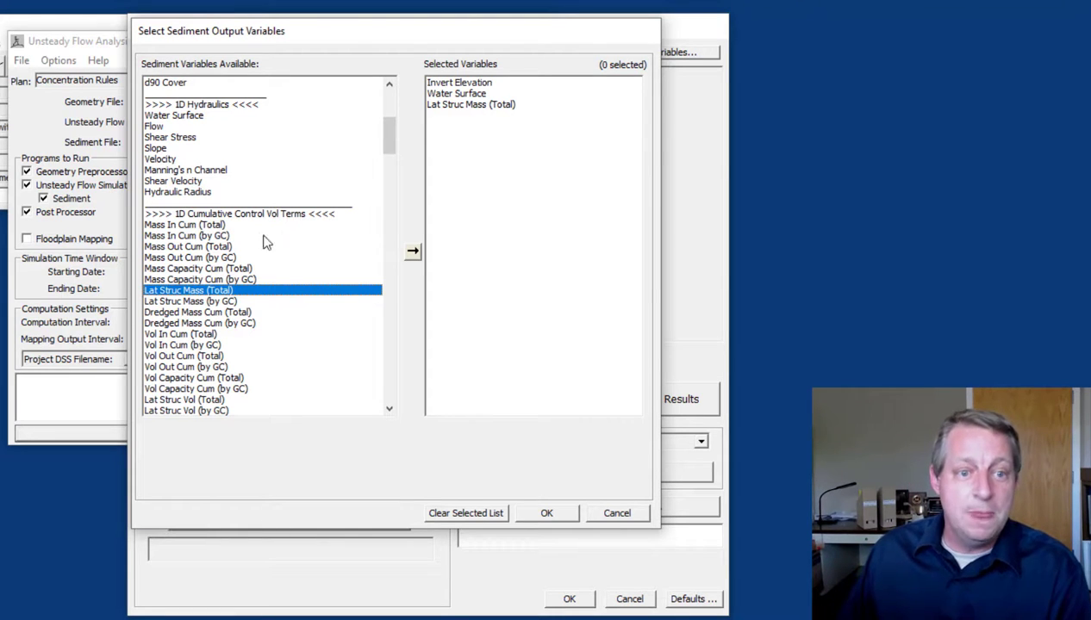
double_click(199, 303)
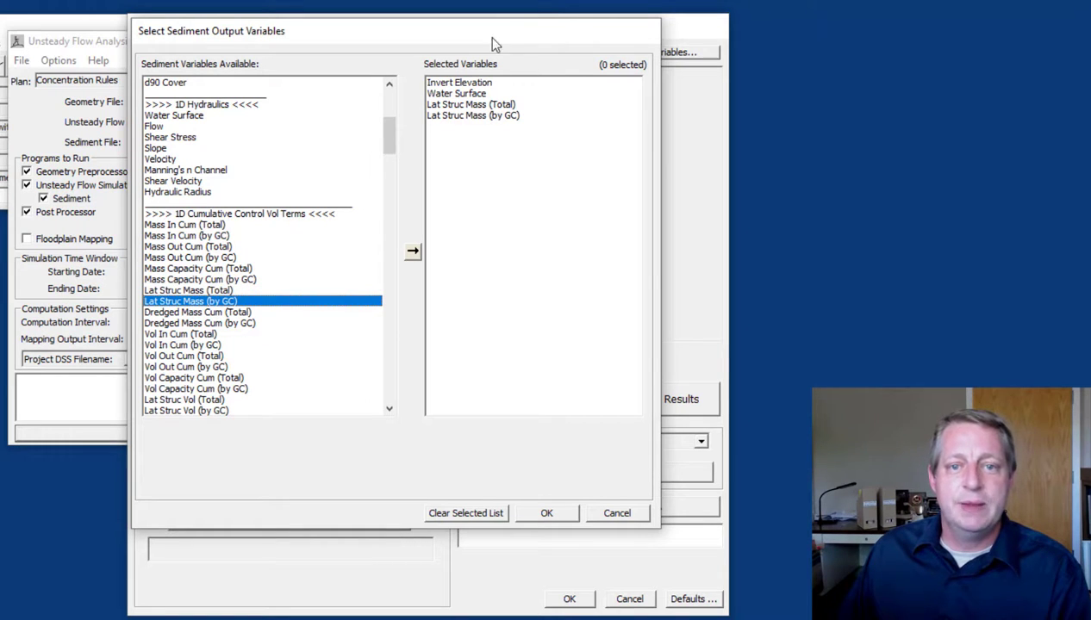
left_click(551, 512)
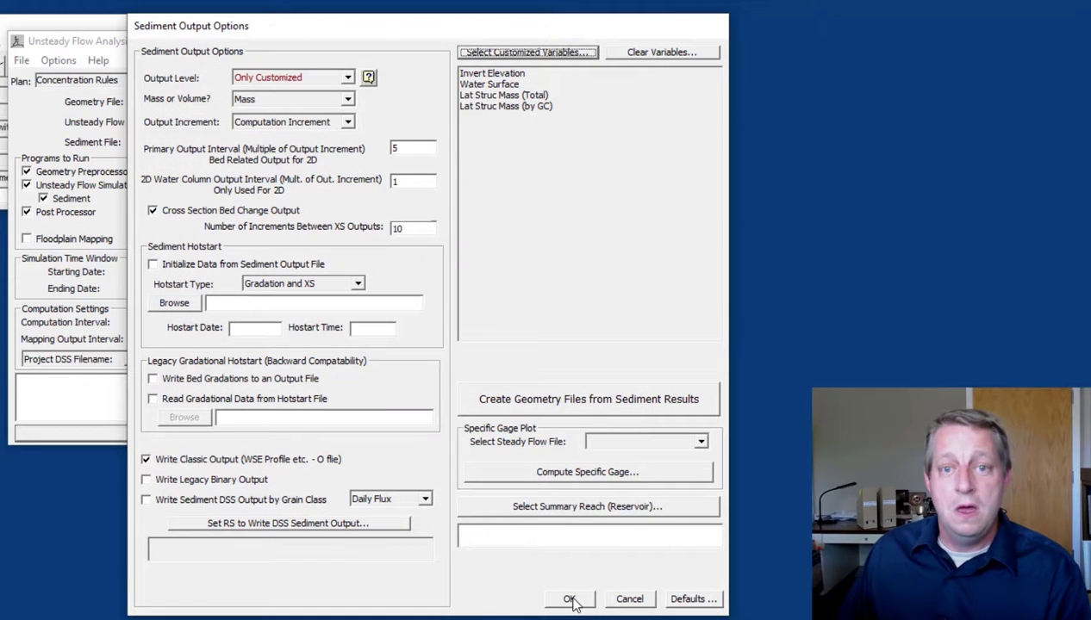
left_click(570, 601)
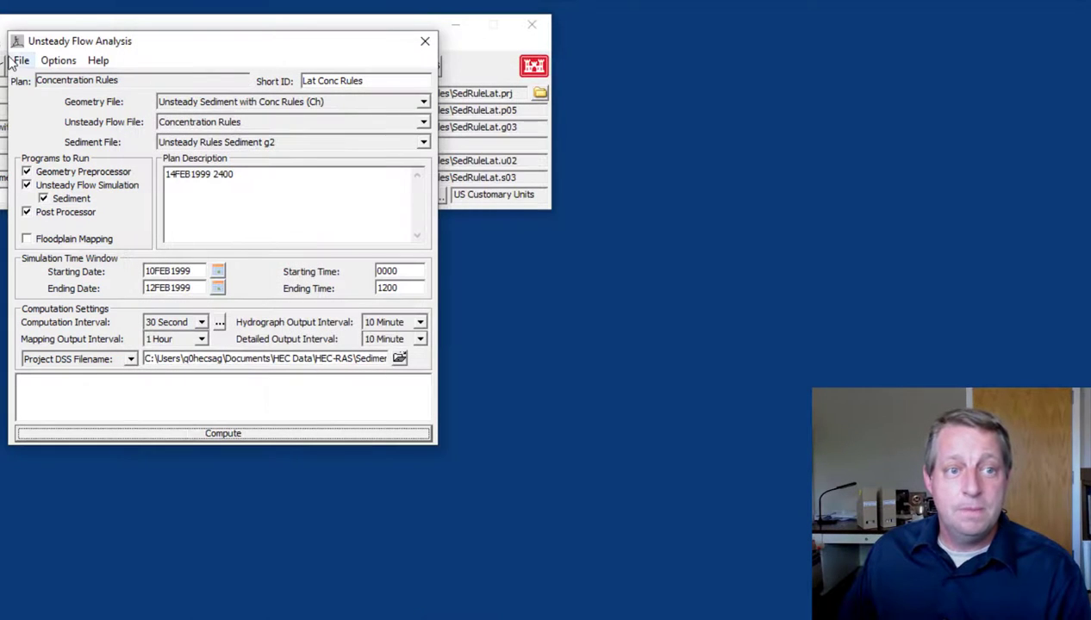
Save the Concentration Rules plan, compute the unsteady sediment simulation, and close the finished computation window
left_click(18, 66)
left_click(60, 116)
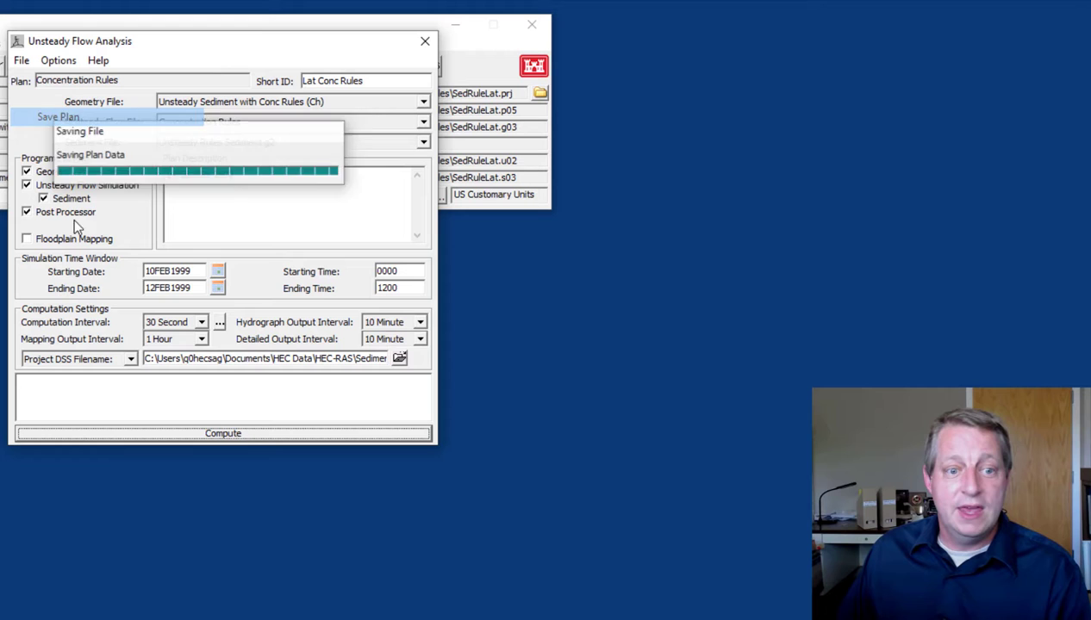
left_click(241, 436)
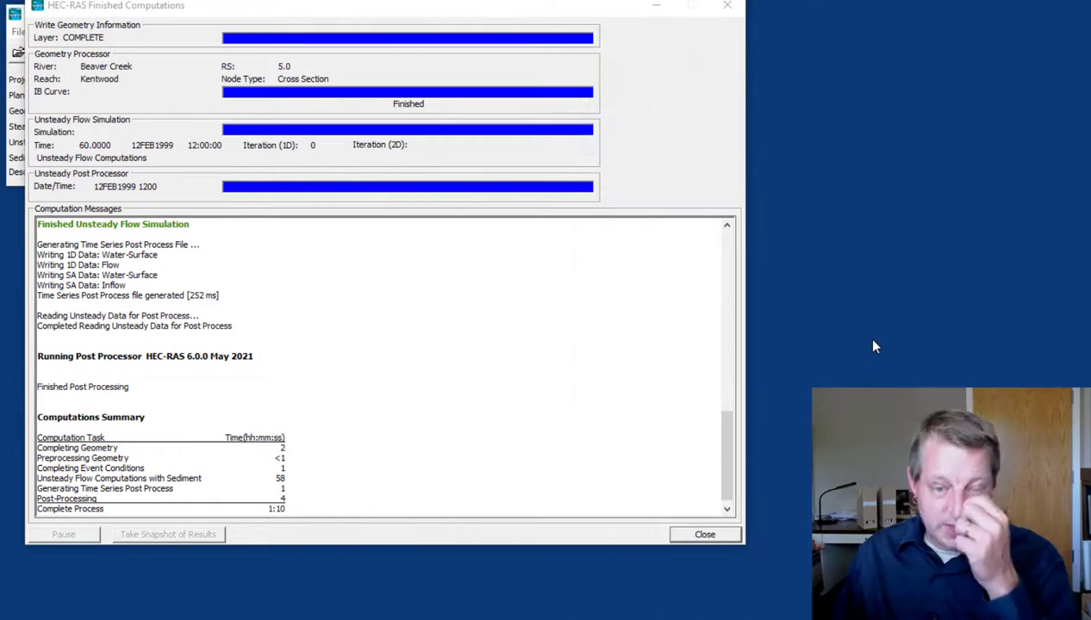
left_click(694, 536)
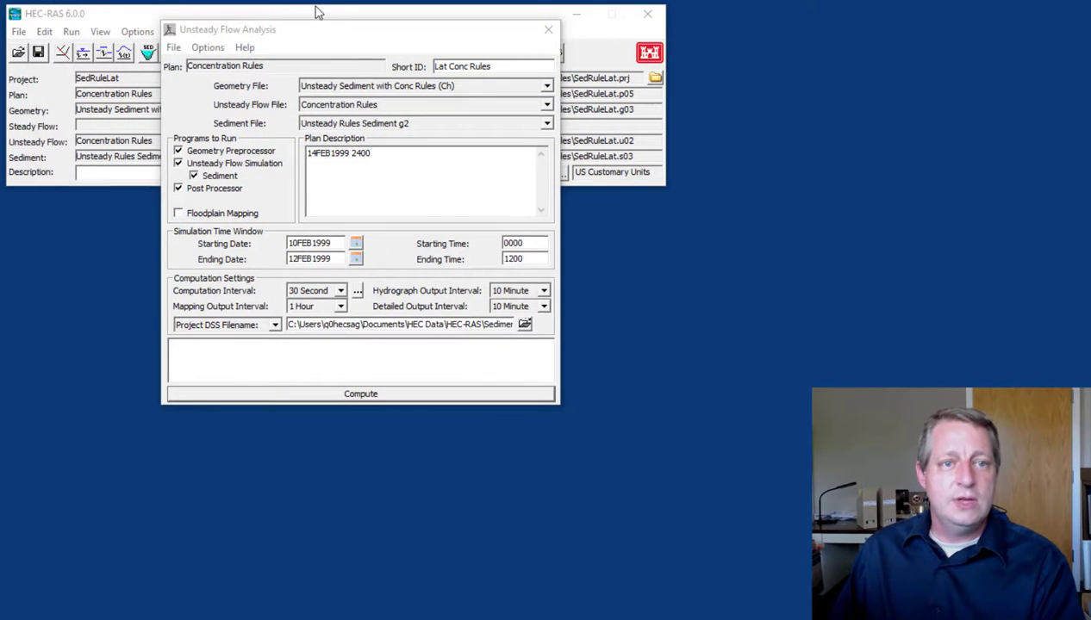
Reopen the Sediment Output (6.0) viewer and plot Invert Elevation, Lat Struc Mass Div and Water Surface as profiles
left_click(316, 12)
left_click(101, 32)
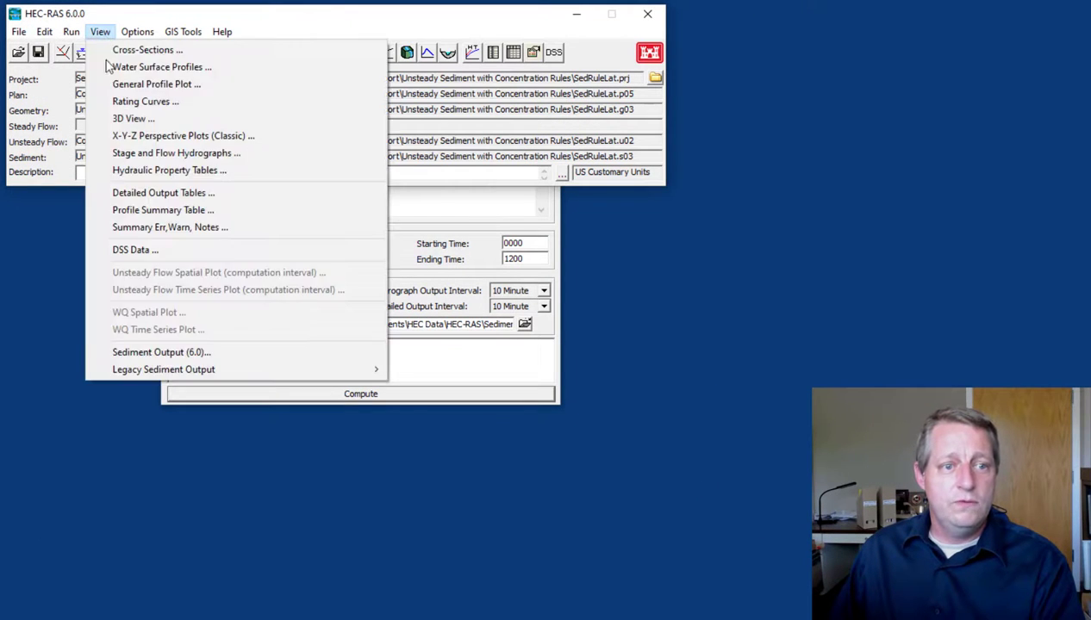
left_click(190, 355)
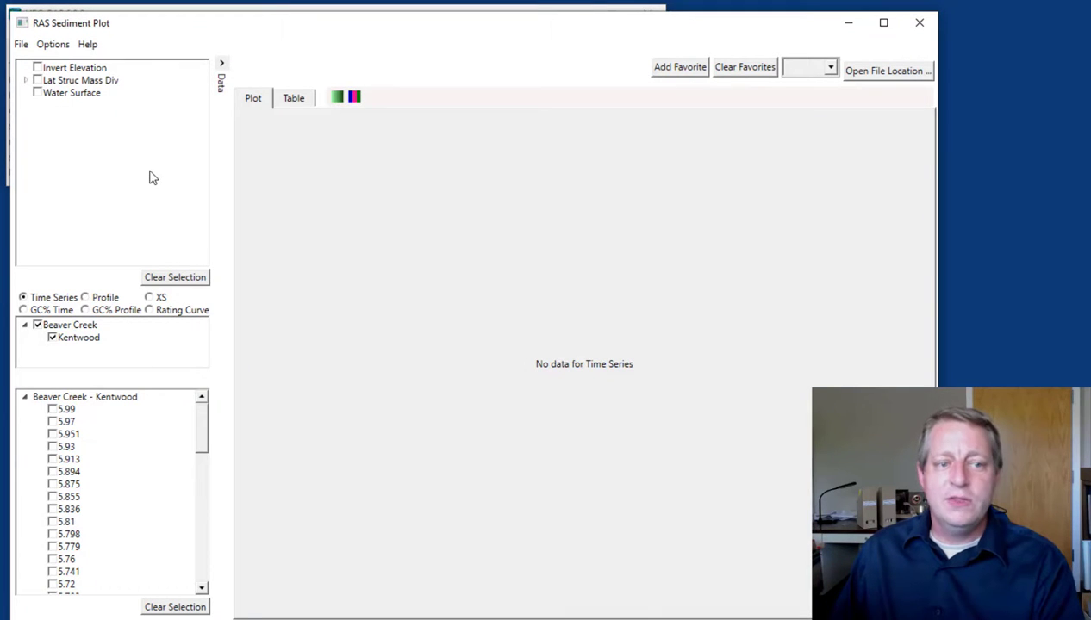
left_click(37, 67)
left_click(37, 80)
left_click(37, 92)
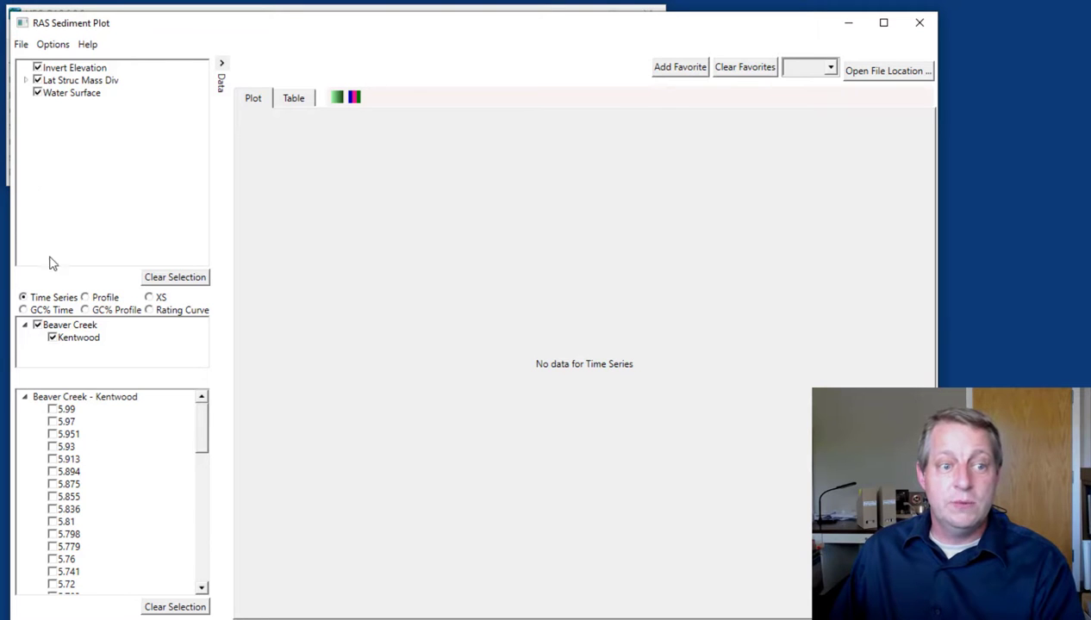
left_click(85, 298)
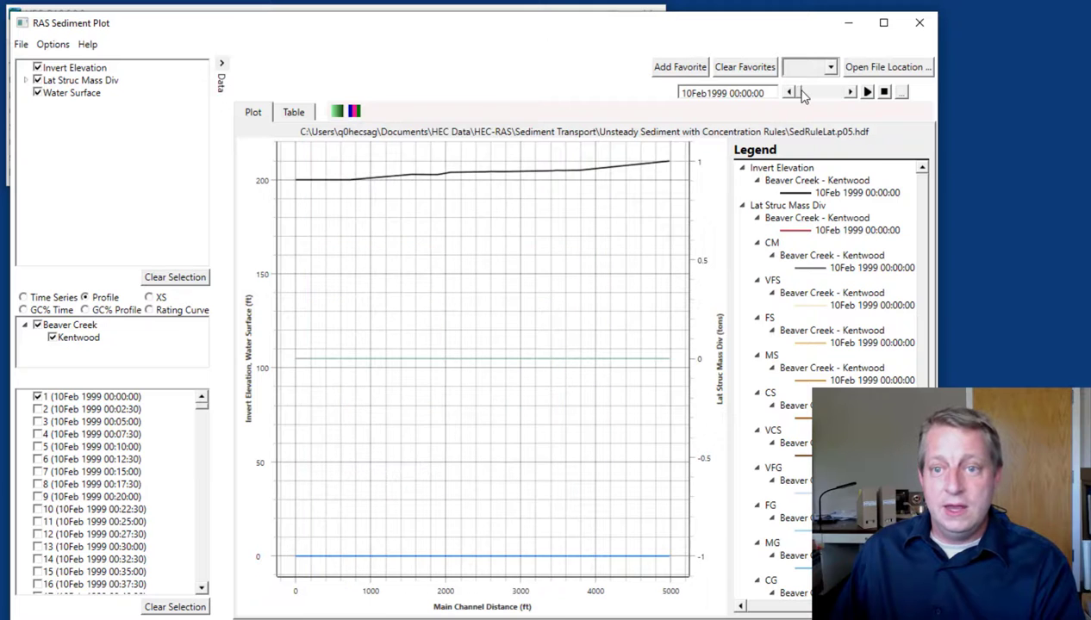
Advance the profile output to 12Feb1999 00:12:30 and examine its tabulated values by cross section, including lateral structure mass by grain class
left_click_drag(813, 100, 827, 102)
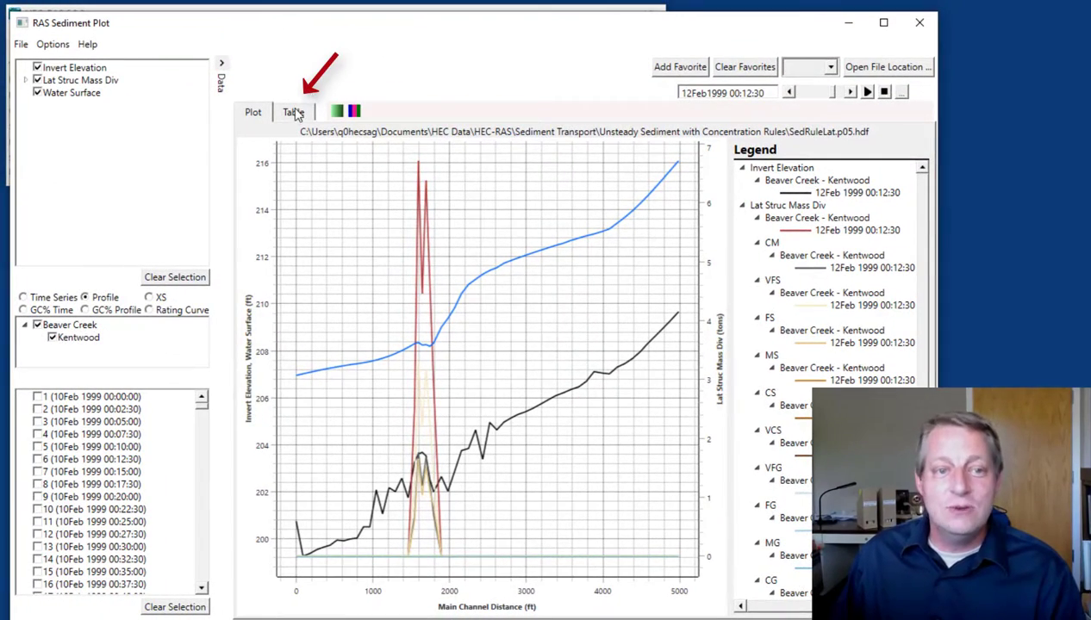
left_click(294, 113)
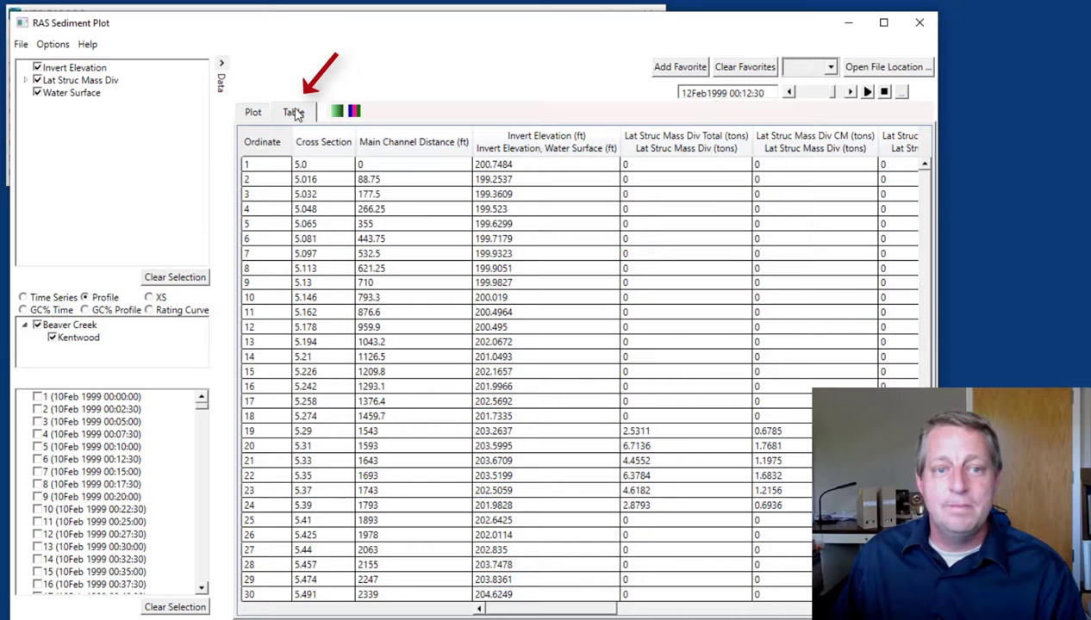
left_click(402, 164)
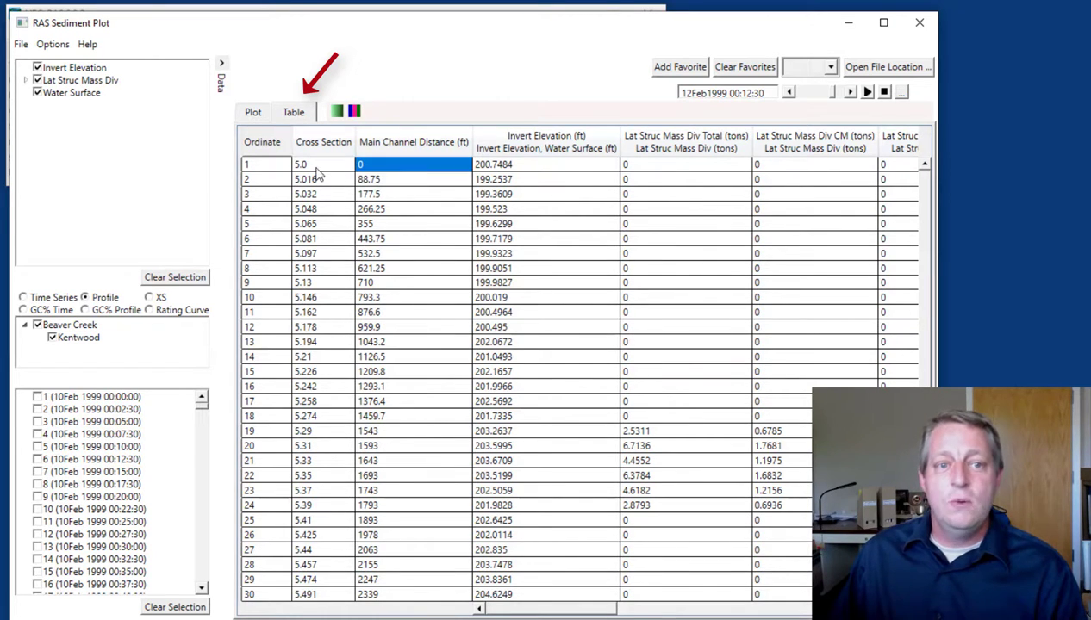
left_click(317, 168)
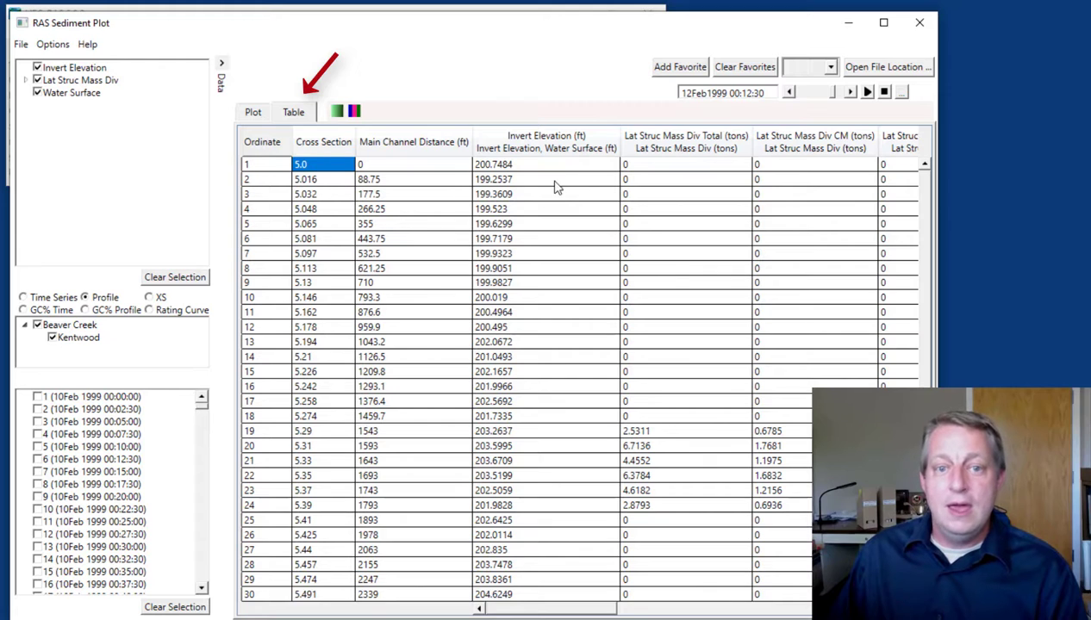
left_click_drag(554, 171, 406, 173)
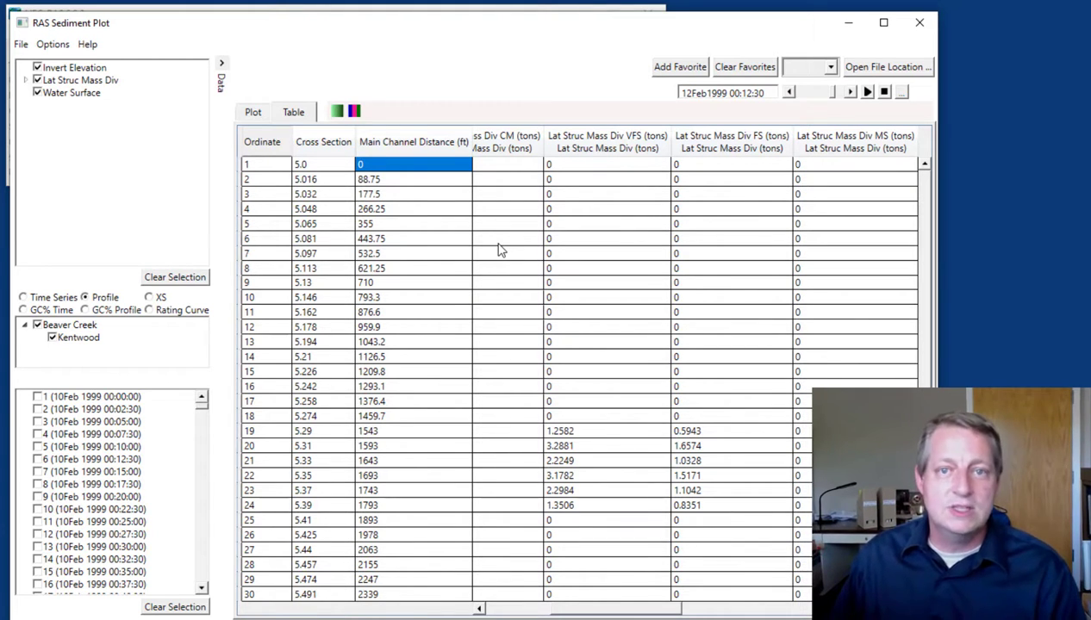
Open the project folder in File Explorer from the main HEC-RAS window, locate SedRuleLat.p05.hdf, and return to the sediment profile plot
left_click(327, 11)
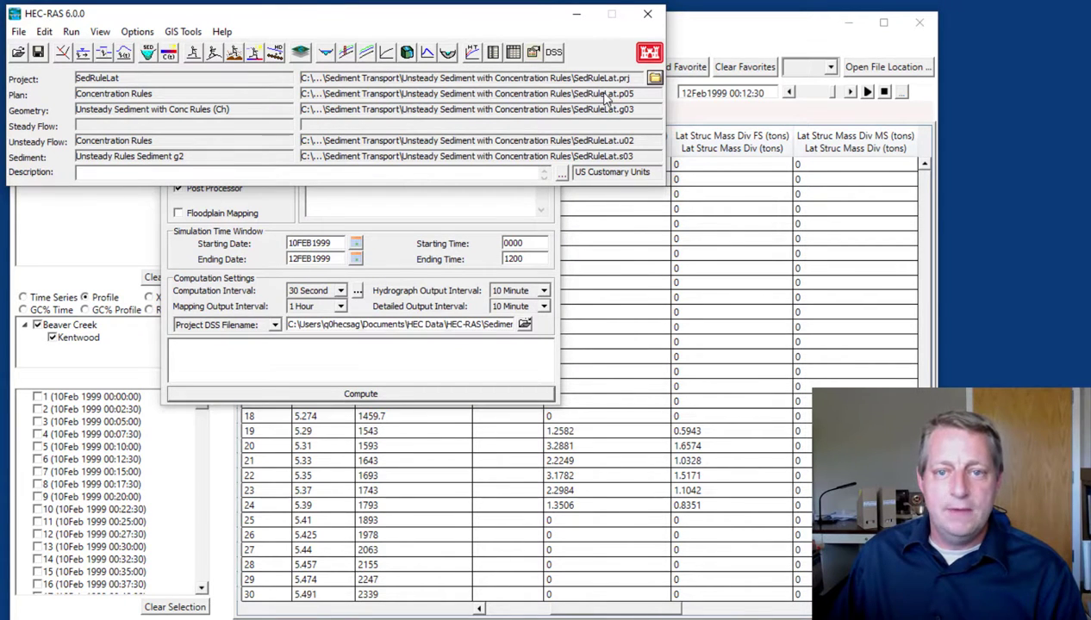
left_click(655, 77)
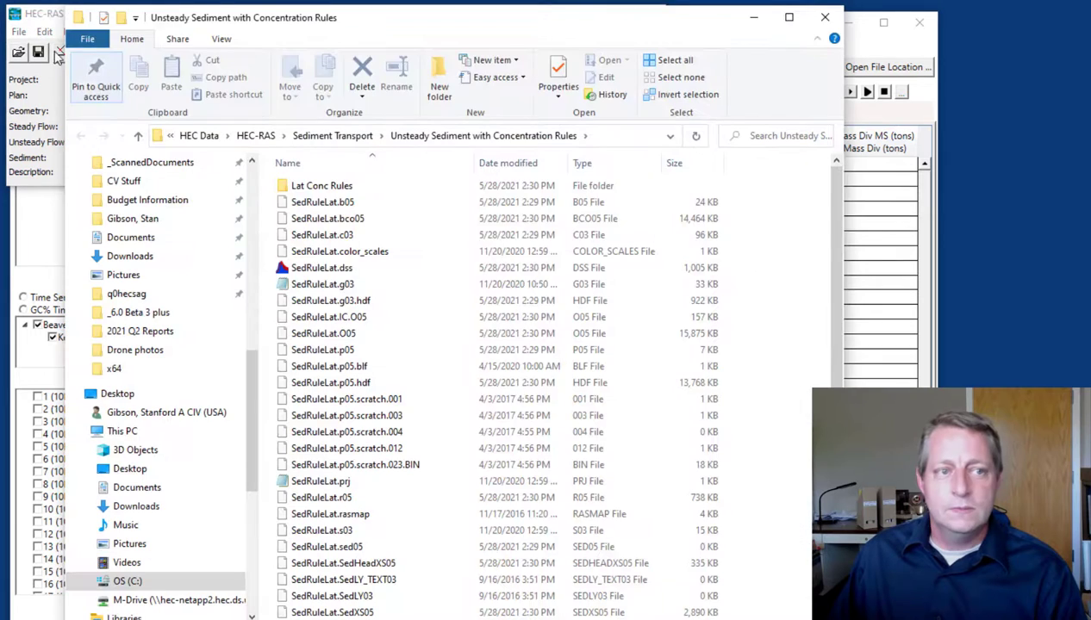
left_click(771, 98)
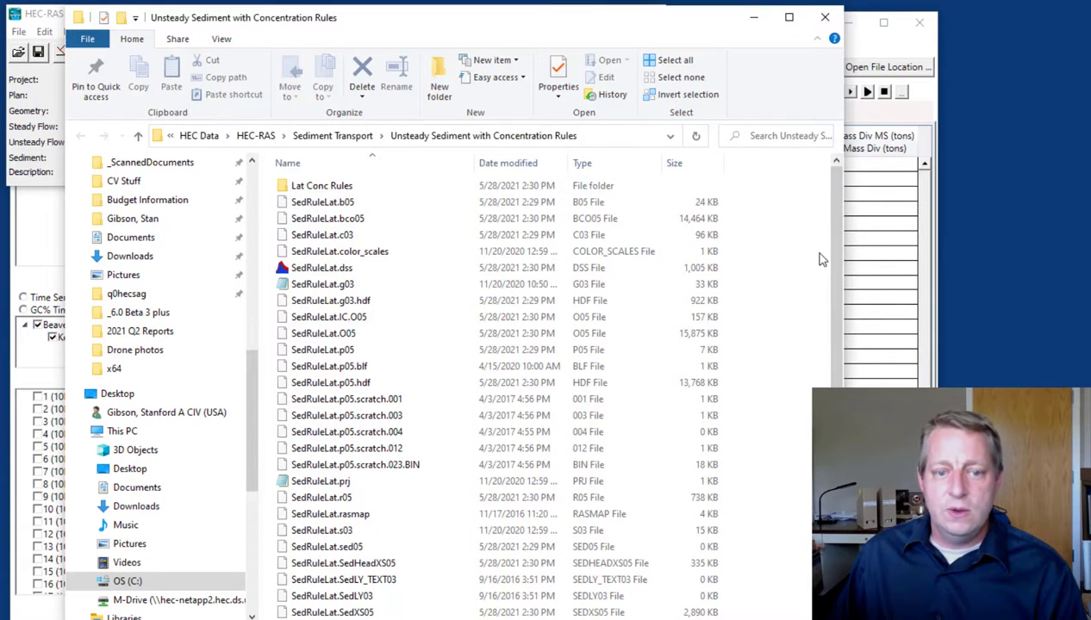
left_click(349, 386)
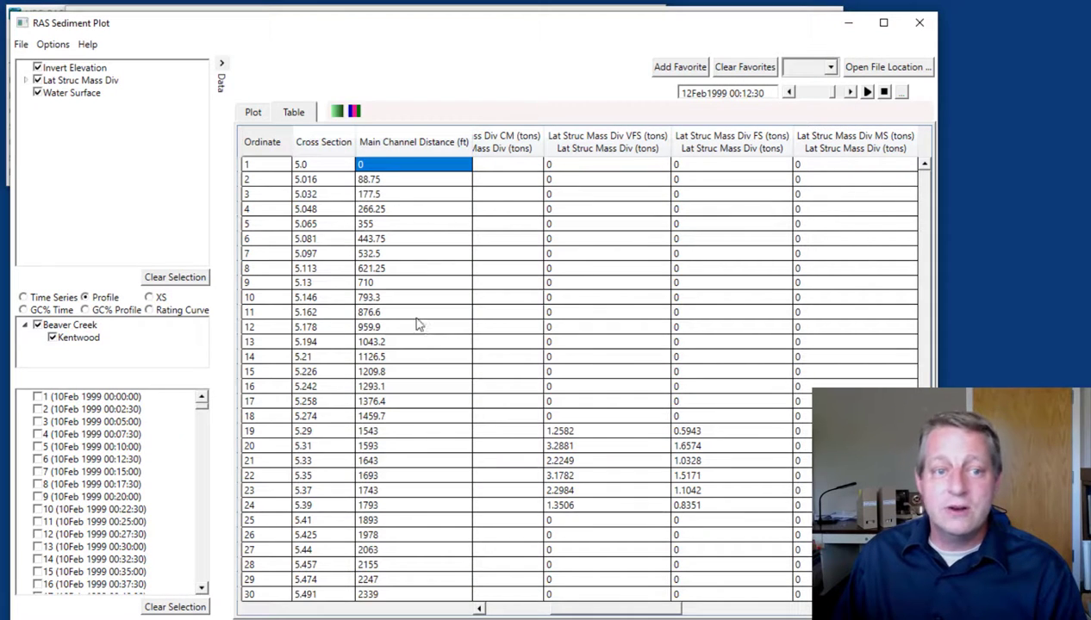
left_click(255, 114)
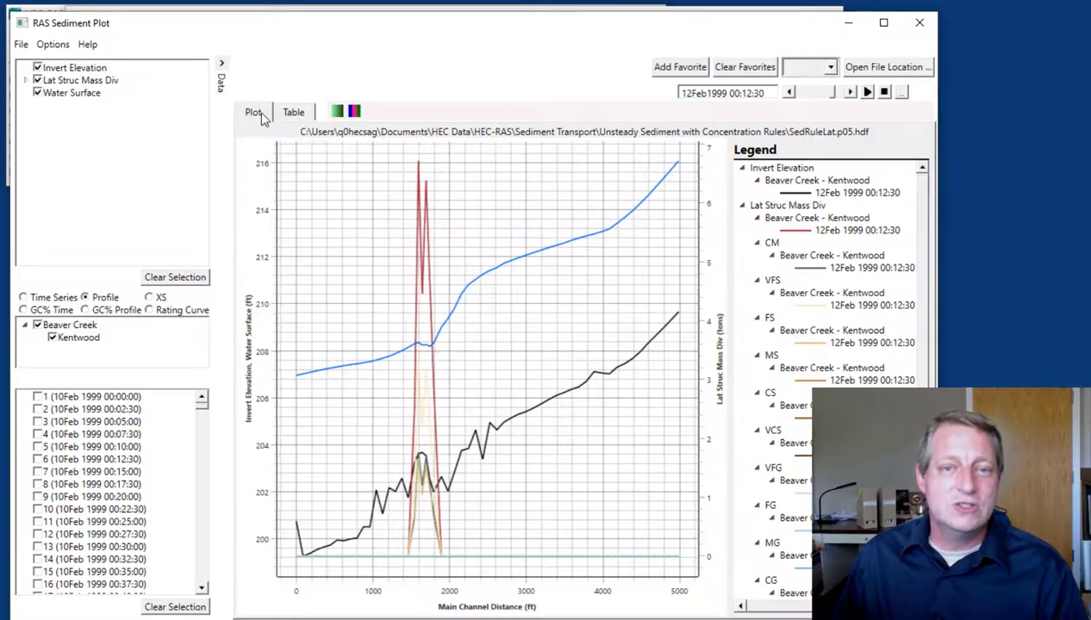